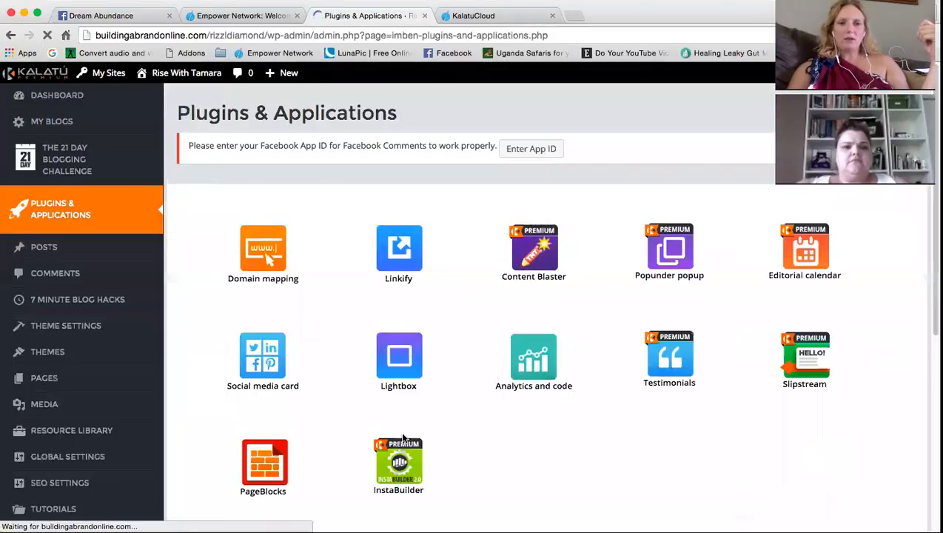
Open the InstaBuilder plugin from the Plugins & Applications grid
{"action": "scroll", "coordinate": [472, 442], "scroll_direction": "down", "scroll_amount": 1}
{"action": "left_click", "coordinate": [407, 434]}
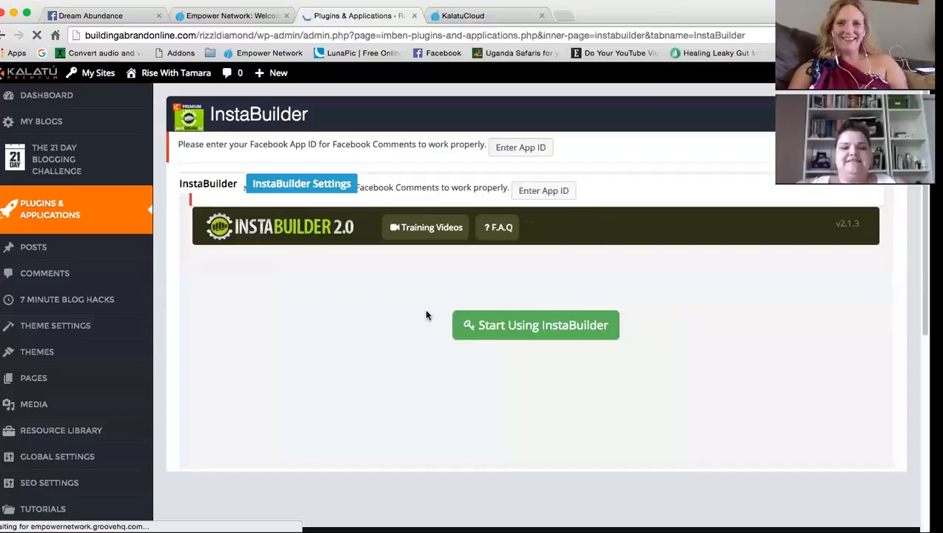
Enter the InstaBuilder 2.0 dashboard and start a New Page to reach the template gallery
{"action": "left_click", "coordinate": [544, 333]}
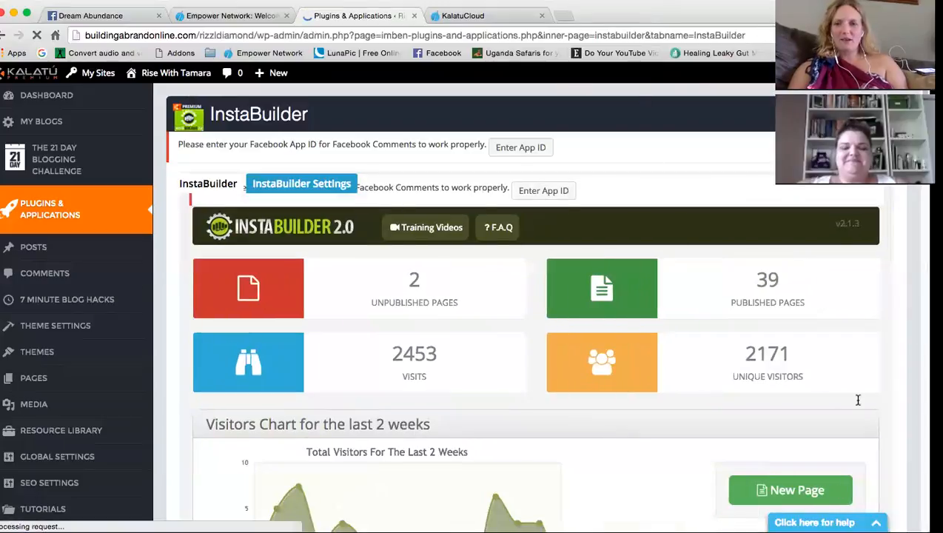
{"action": "scroll", "coordinate": [648, 440], "scroll_direction": "down", "scroll_amount": 1}
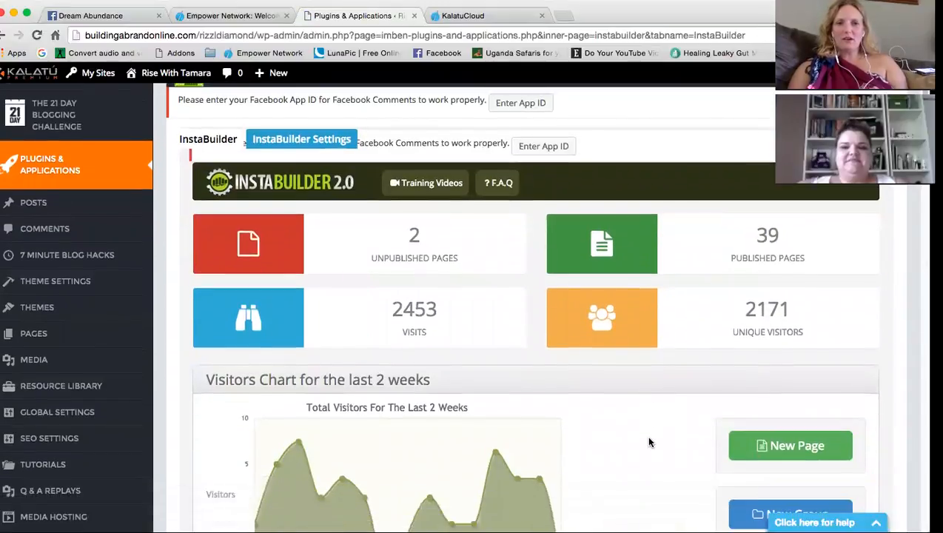
{"action": "scroll", "coordinate": [649, 442], "scroll_direction": "down", "scroll_amount": 3}
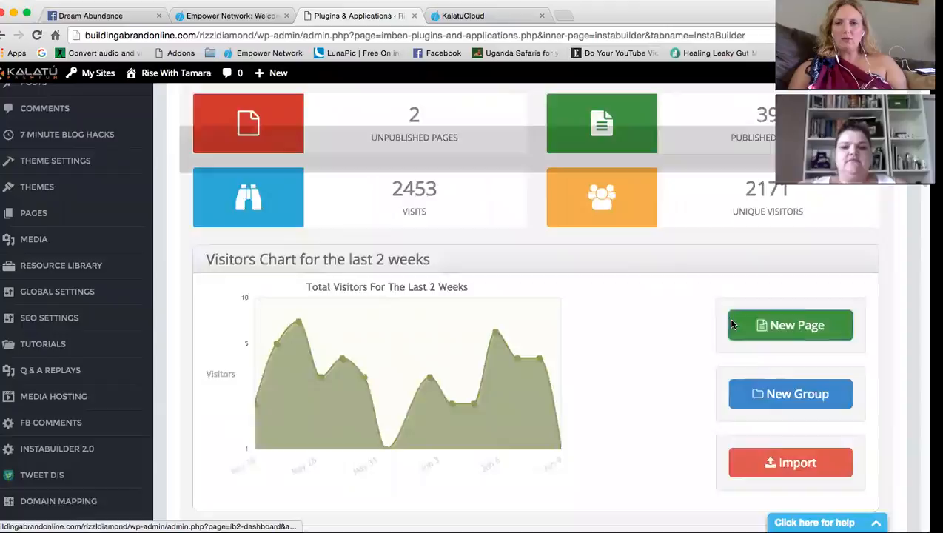
{"action": "left_click", "coordinate": [731, 323]}
{"action": "scroll", "coordinate": [544, 392], "scroll_direction": "down", "scroll_amount": 4}
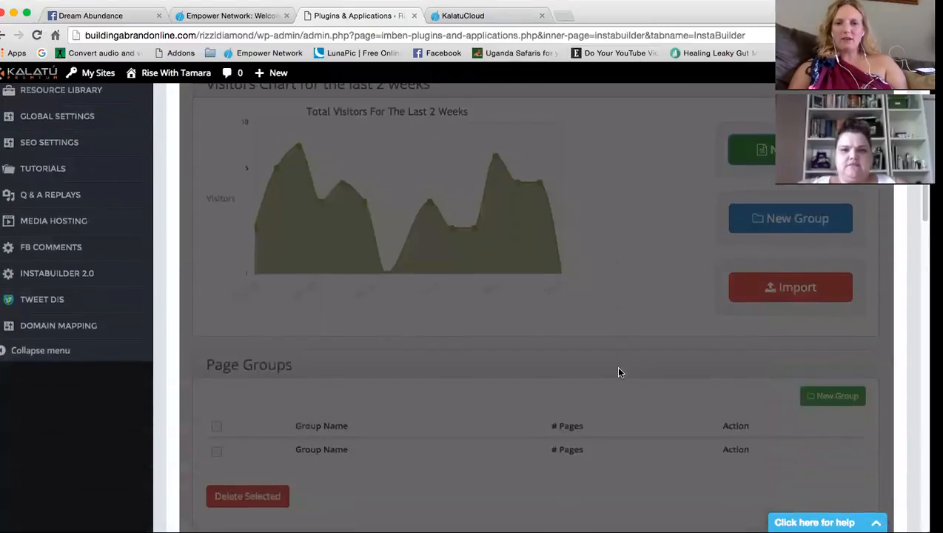
{"action": "scroll", "coordinate": [619, 371], "scroll_direction": "down", "scroll_amount": 6}
{"action": "scroll", "coordinate": [890, 358], "scroll_direction": "down", "scroll_amount": 3}
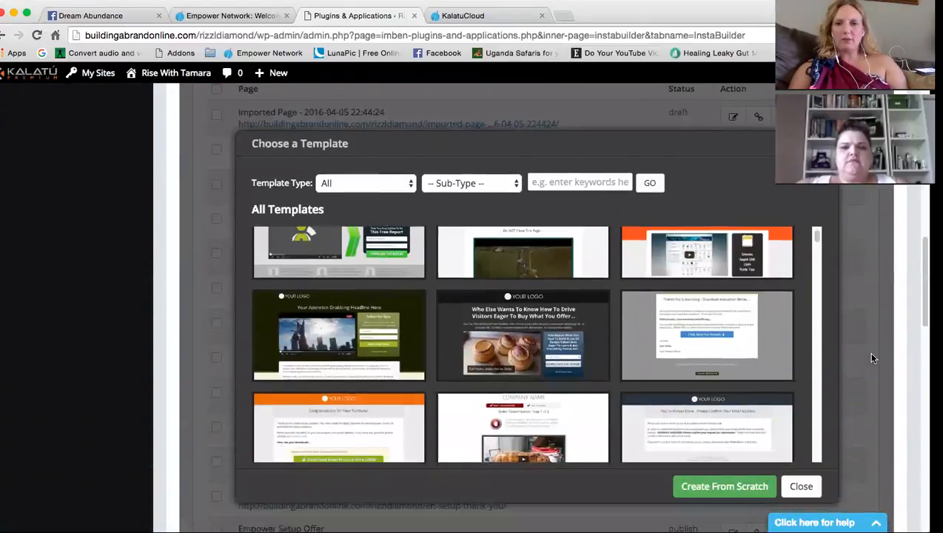
Filter the template gallery to Squeeze Pages and browse the results
{"action": "mouse_move", "coordinate": [265, 370]}
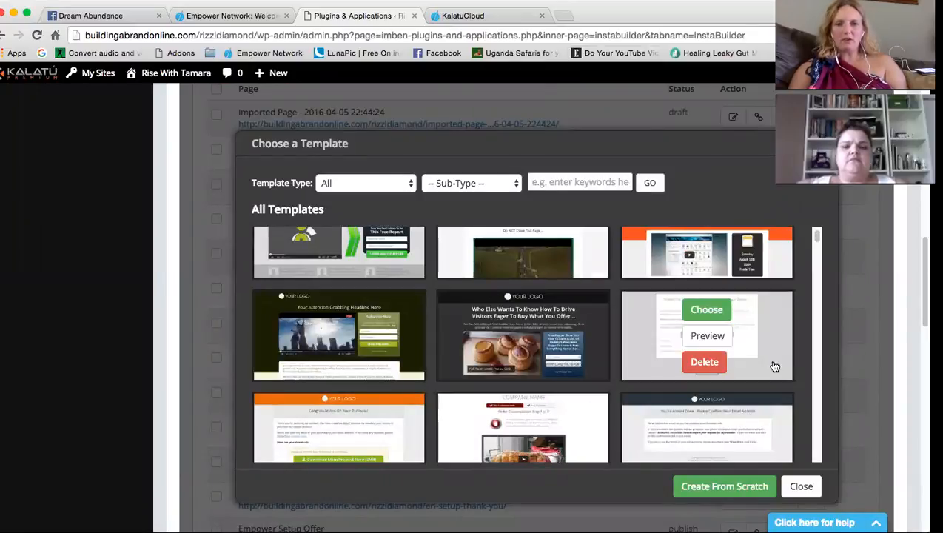
{"action": "left_click", "coordinate": [358, 183]}
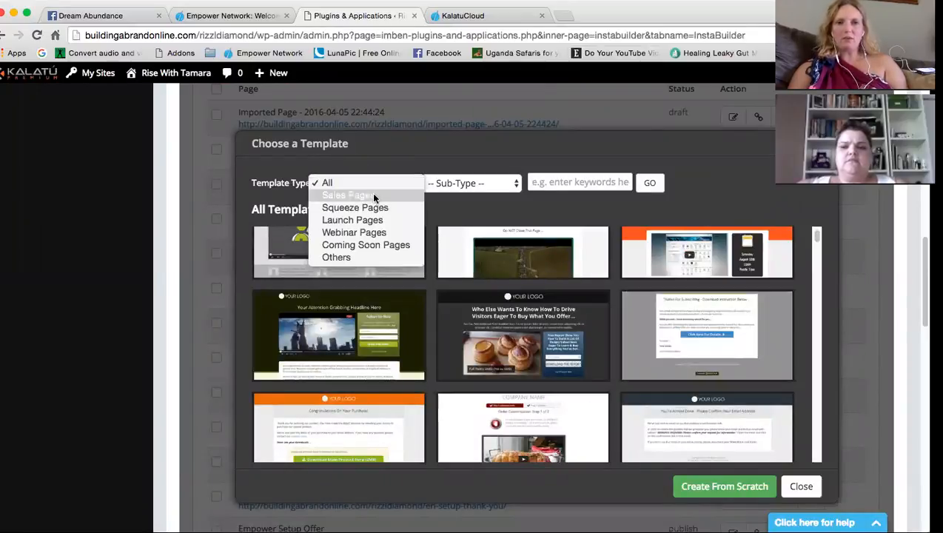
{"action": "left_click", "coordinate": [362, 208]}
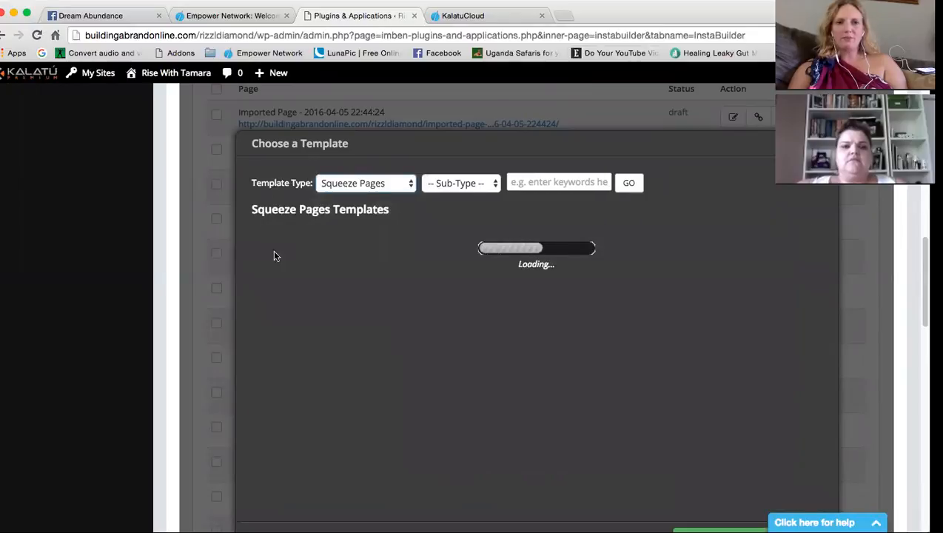
{"action": "mouse_move", "coordinate": [389, 298]}
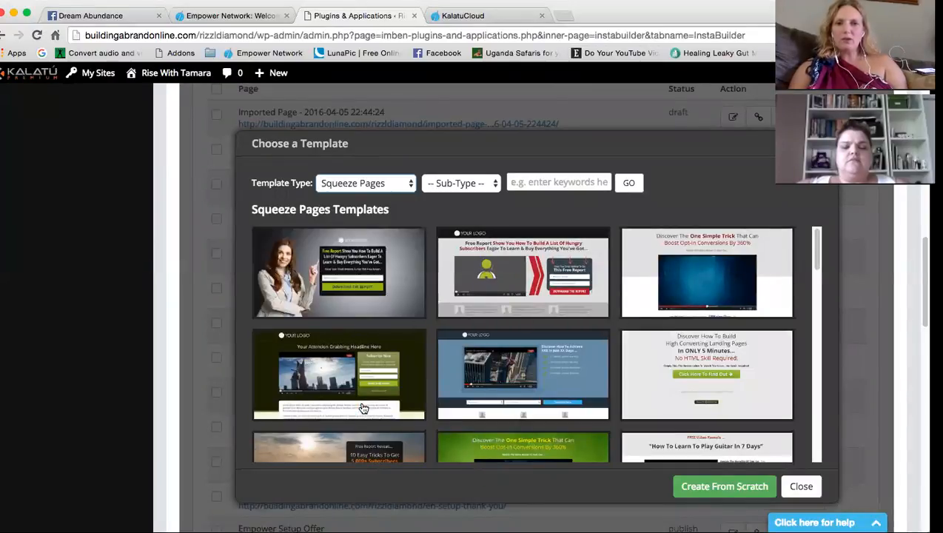
{"action": "scroll", "coordinate": [426, 359], "scroll_direction": "down", "scroll_amount": 4}
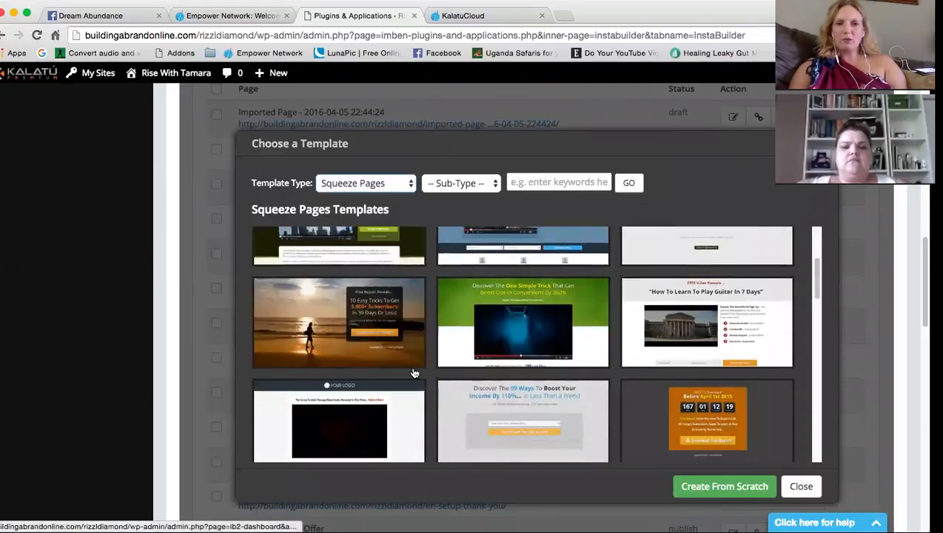
{"action": "scroll", "coordinate": [430, 338], "scroll_direction": "down", "scroll_amount": 7}
{"action": "scroll", "coordinate": [433, 345], "scroll_direction": "down", "scroll_amount": 5}
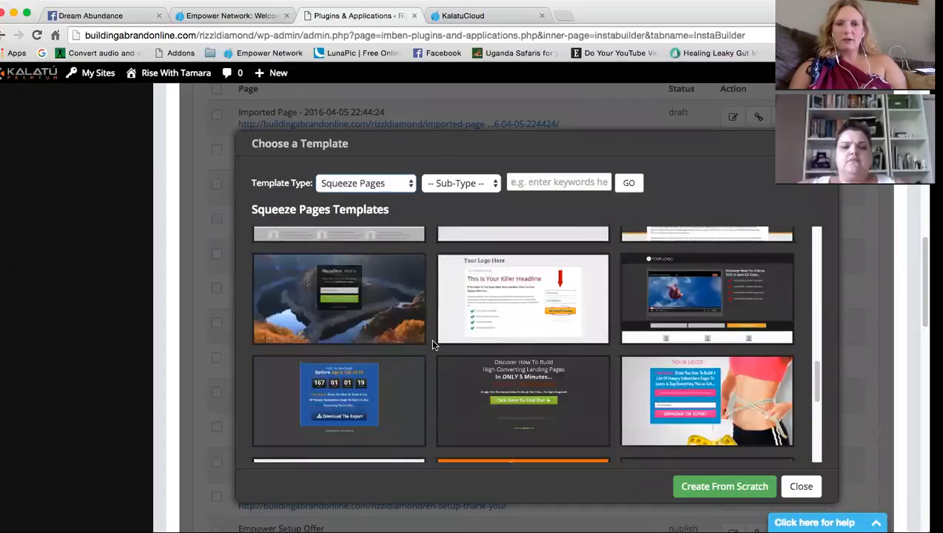
{"action": "scroll", "coordinate": [403, 396], "scroll_direction": "down", "scroll_amount": 2}
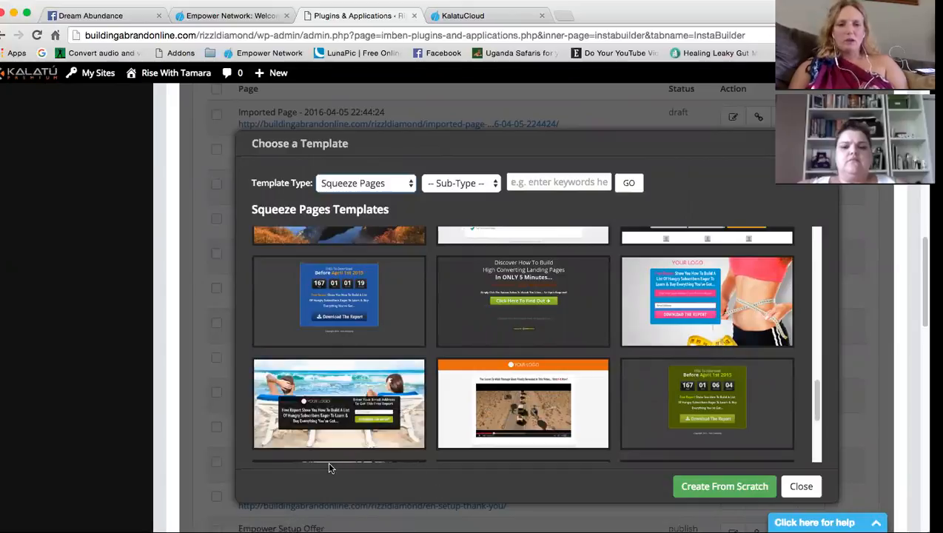
{"action": "mouse_move", "coordinate": [385, 451]}
{"action": "scroll", "coordinate": [386, 450], "scroll_direction": "up", "scroll_amount": 10}
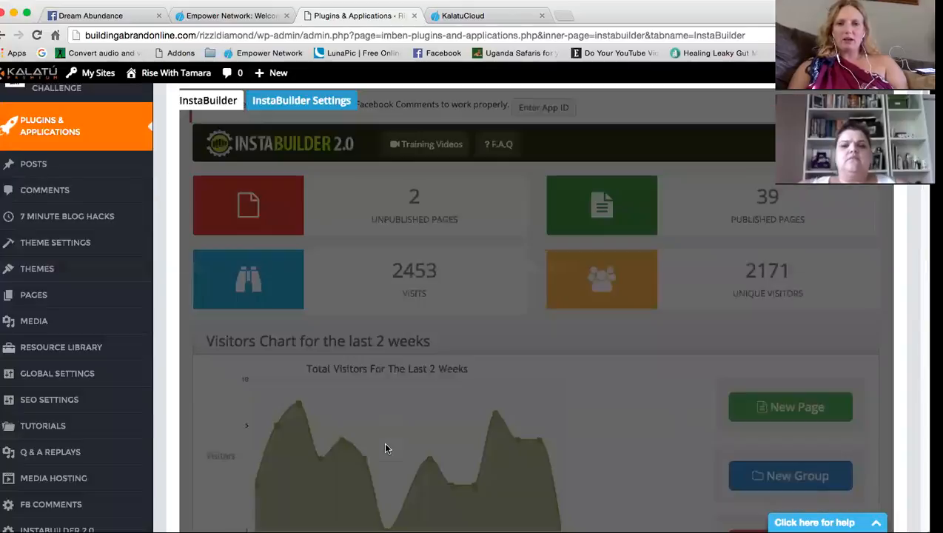
{"action": "scroll", "coordinate": [655, 486], "scroll_direction": "down", "scroll_amount": 10}
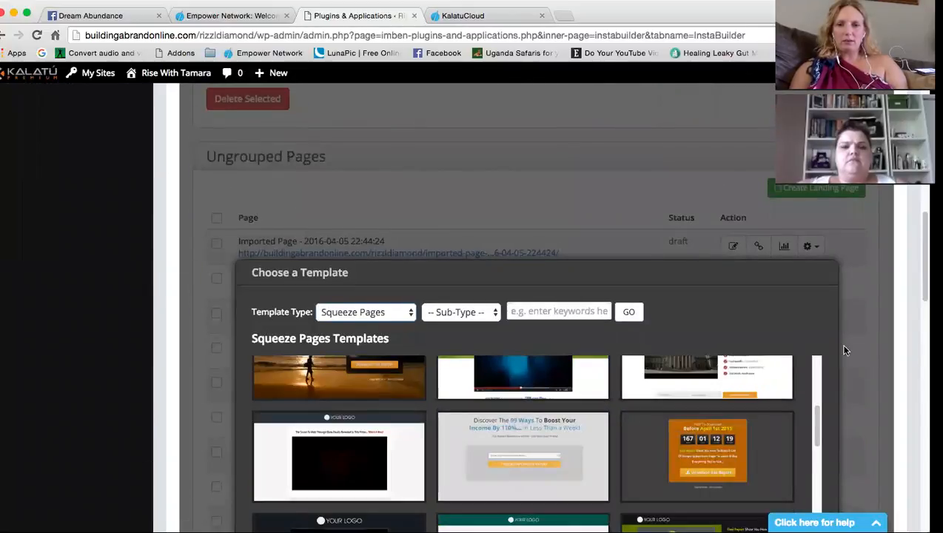
{"action": "scroll", "coordinate": [826, 342], "scroll_direction": "down", "scroll_amount": 5}
Narrow to the Text Squeeze sub-type and create the page from the third template
{"action": "left_click", "coordinate": [472, 154]}
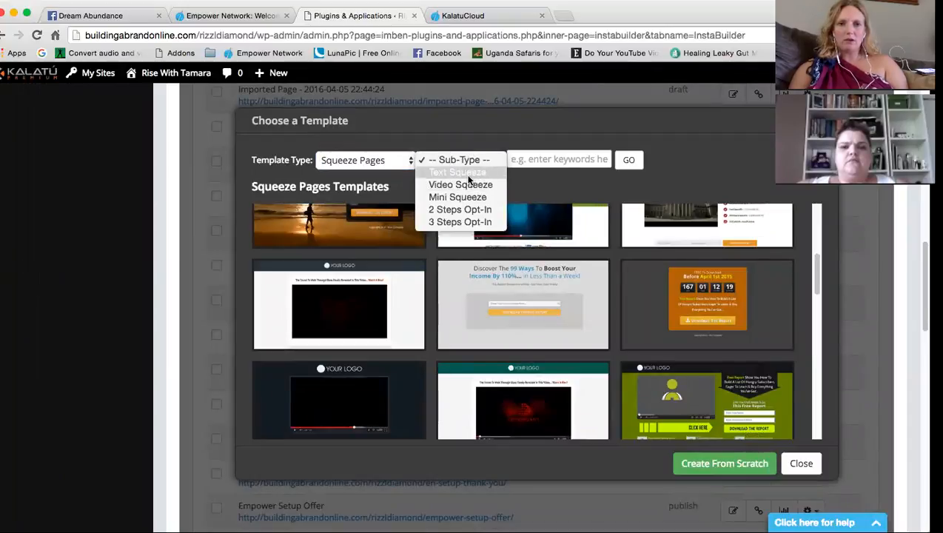
{"action": "left_click", "coordinate": [467, 172]}
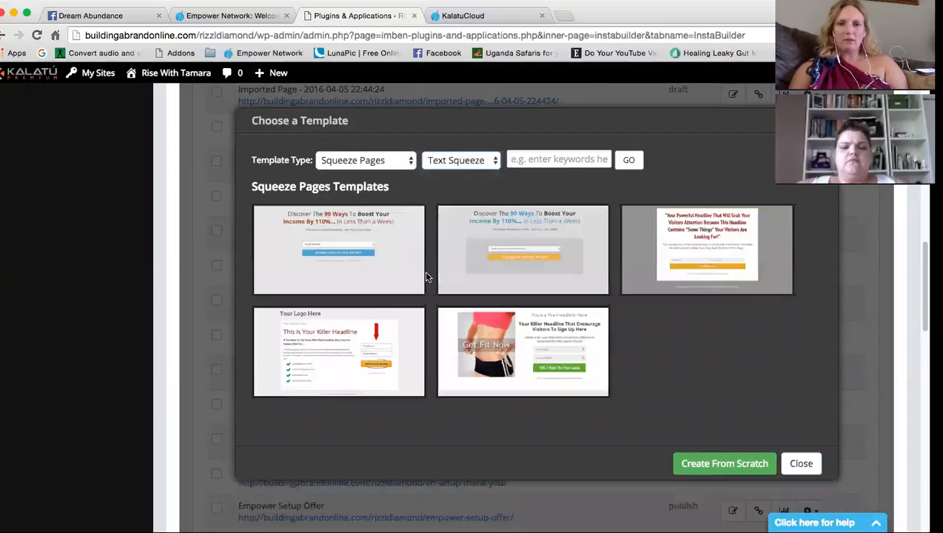
{"action": "mouse_move", "coordinate": [716, 245]}
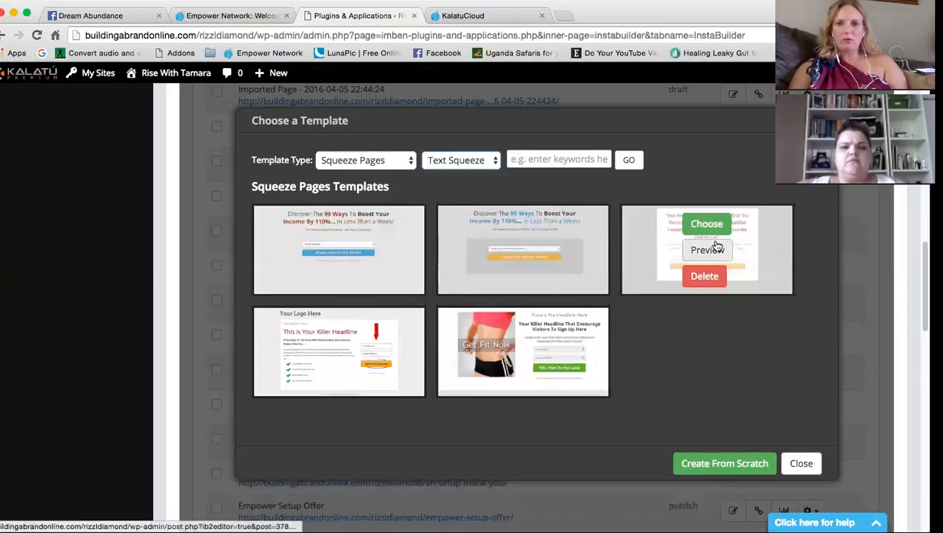
{"action": "left_click", "coordinate": [707, 223]}
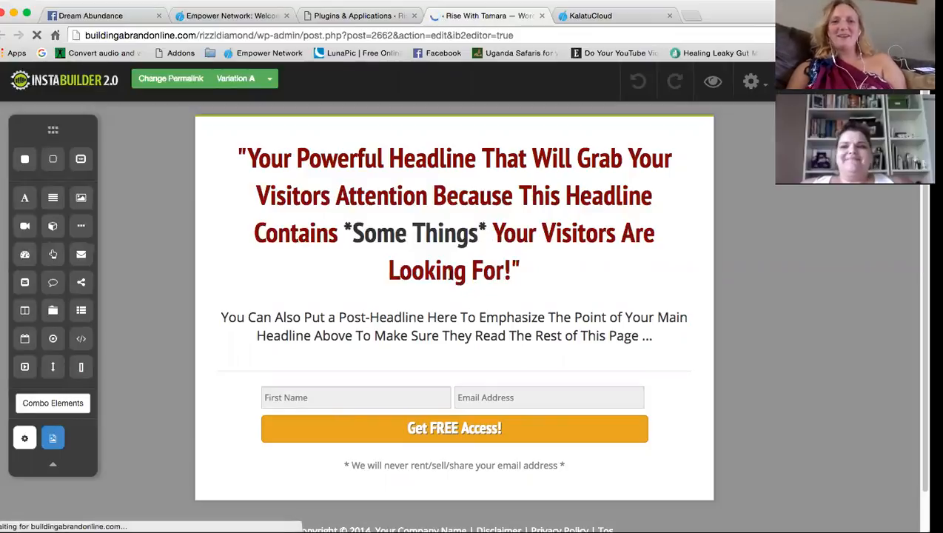
Select the entire placeholder headline and replace it, starting with 'Free EBook'
{"action": "left_click", "coordinate": [445, 259]}
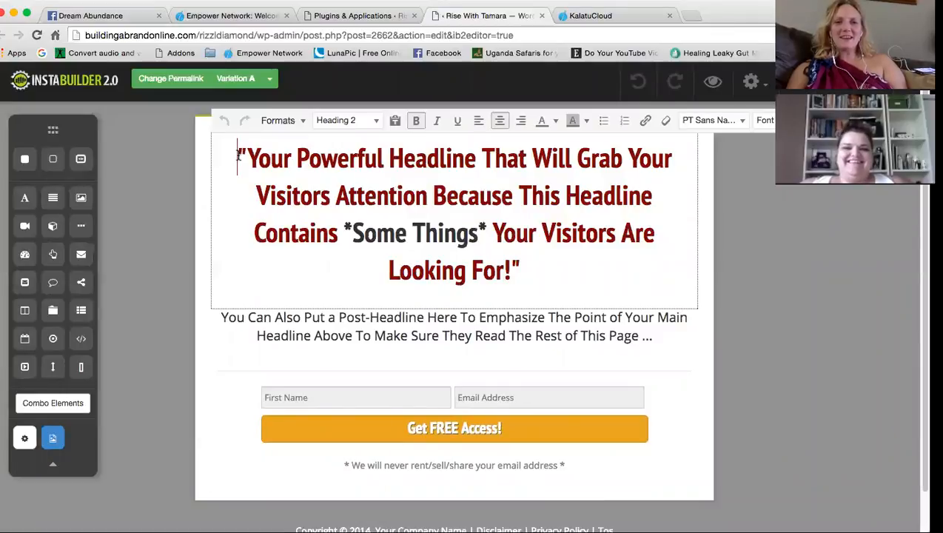
{"action": "left_click_drag", "start_coordinate": [238, 157], "coordinate": [528, 268]}
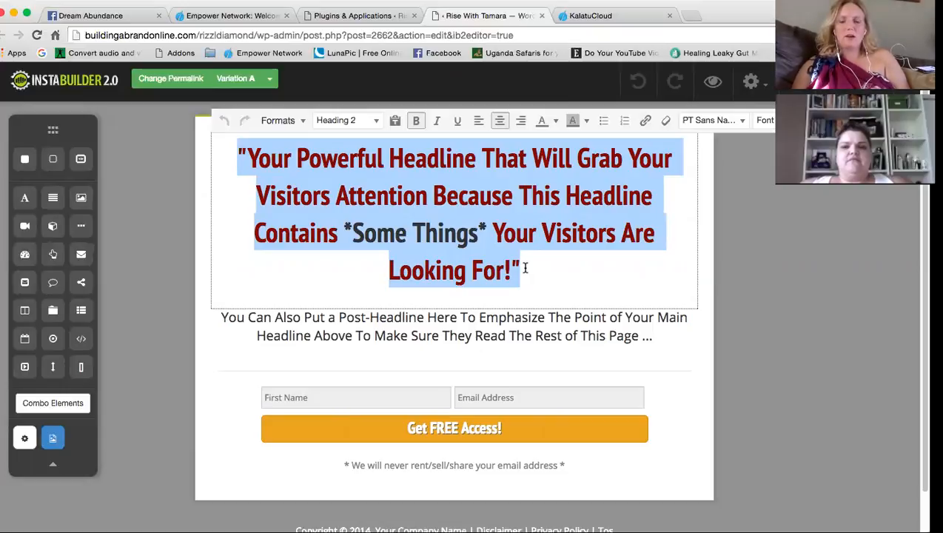
{"action": "type", "text": "Free"}
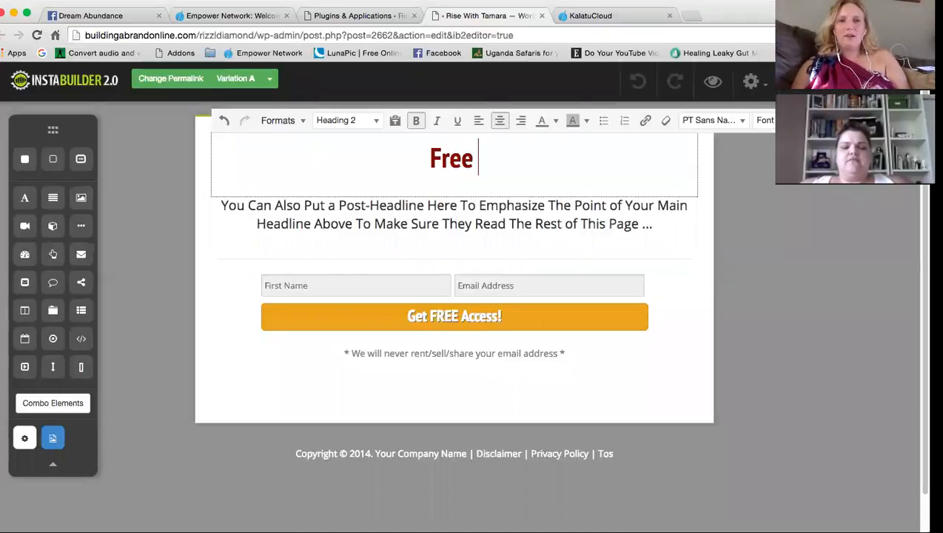
{"action": "type", "text": " EBook"}
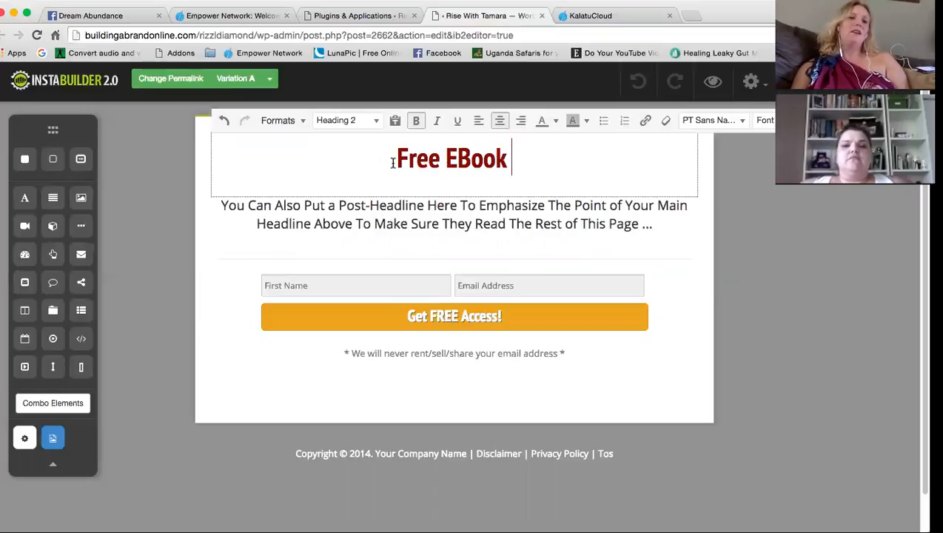
Finish the headline: '...Reveals How You Can Learn to Attract the Exact Dollar Amount You Want In Your Bank Account....'
{"action": "type", "text": "Reveals "}
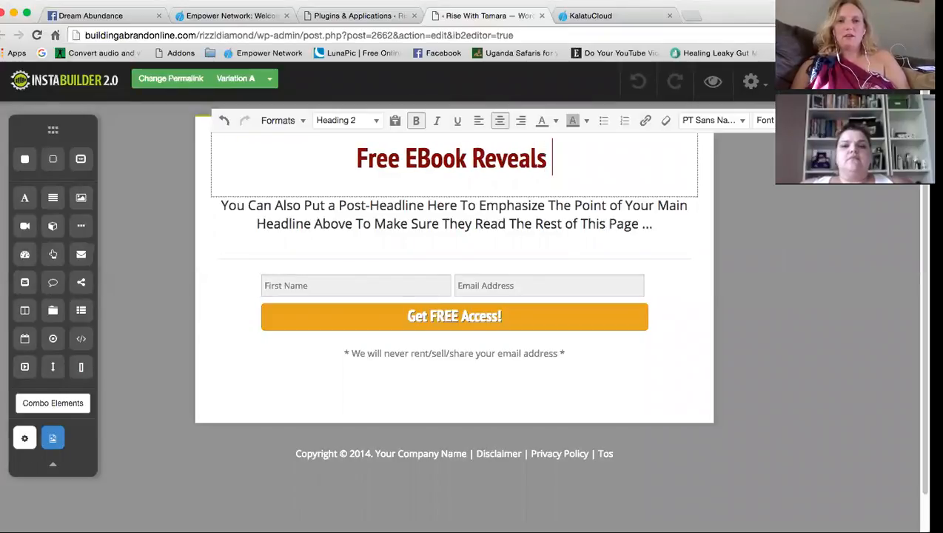
{"action": "type", "text": "How You Can"}
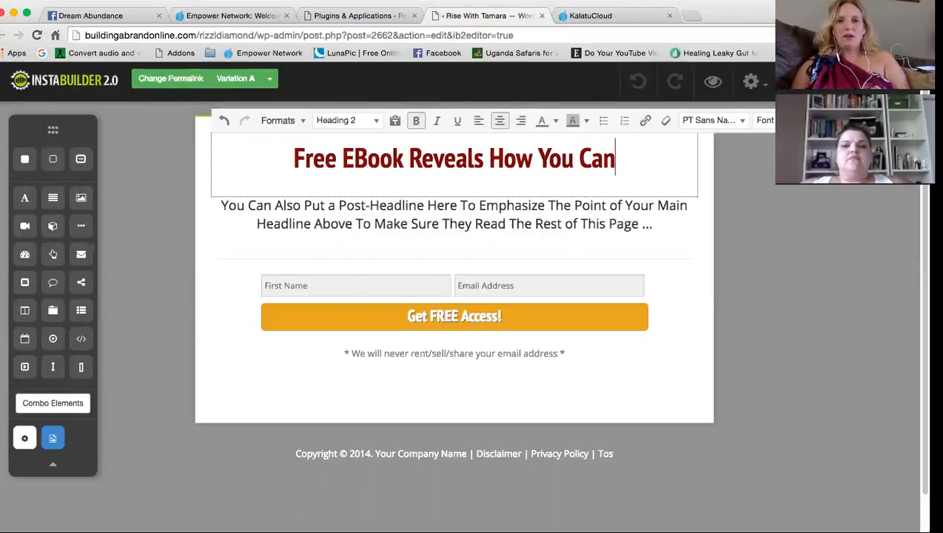
{"action": "type", "text": " Lea"}
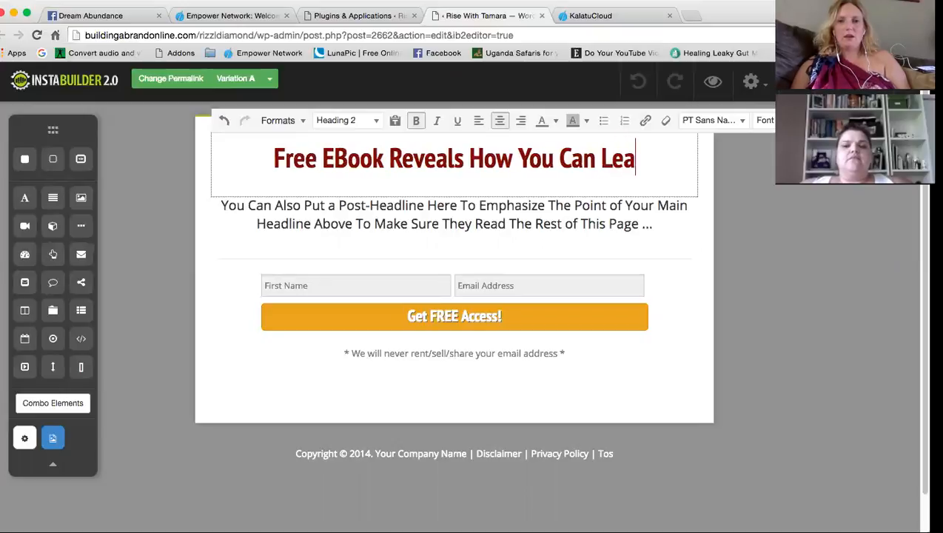
{"action": "type", "text": "rn to At"}
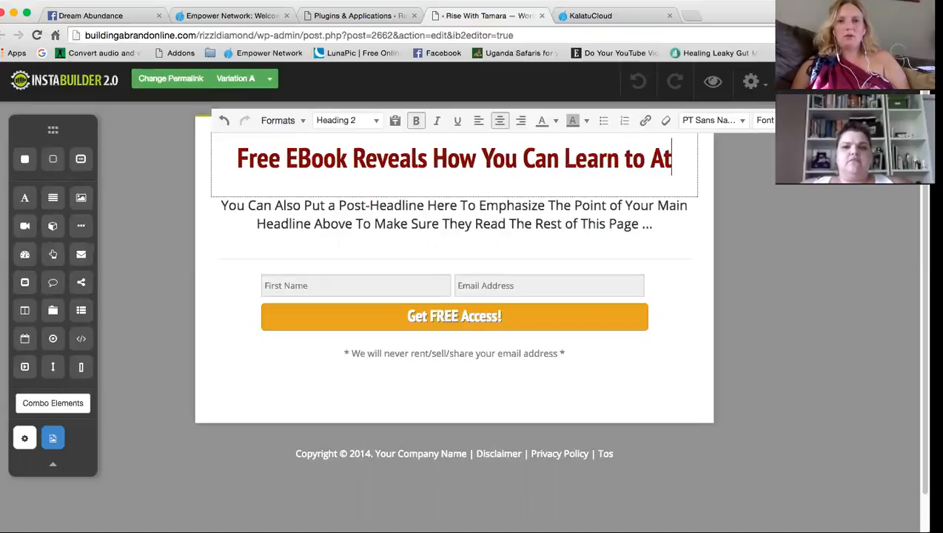
{"action": "type", "text": "tract the Exact "}
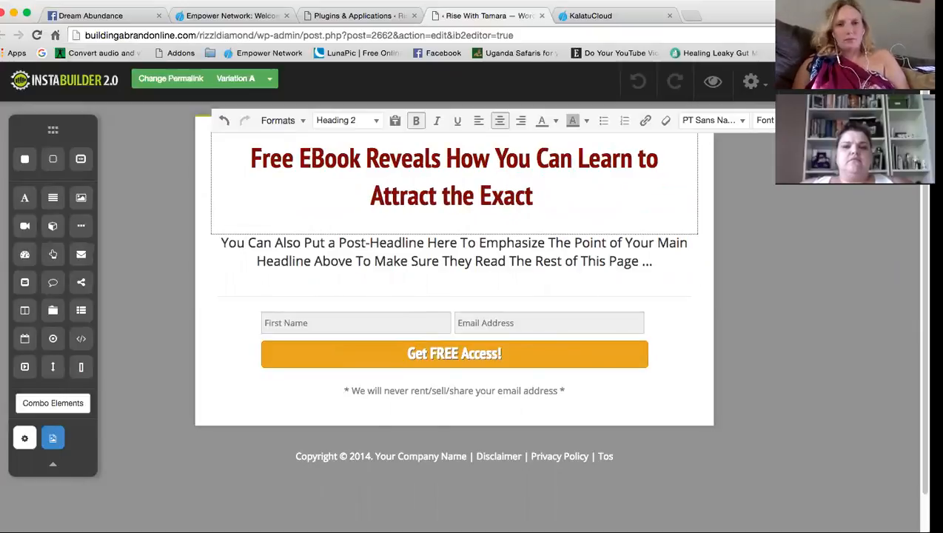
{"action": "type", "text": "Do"}
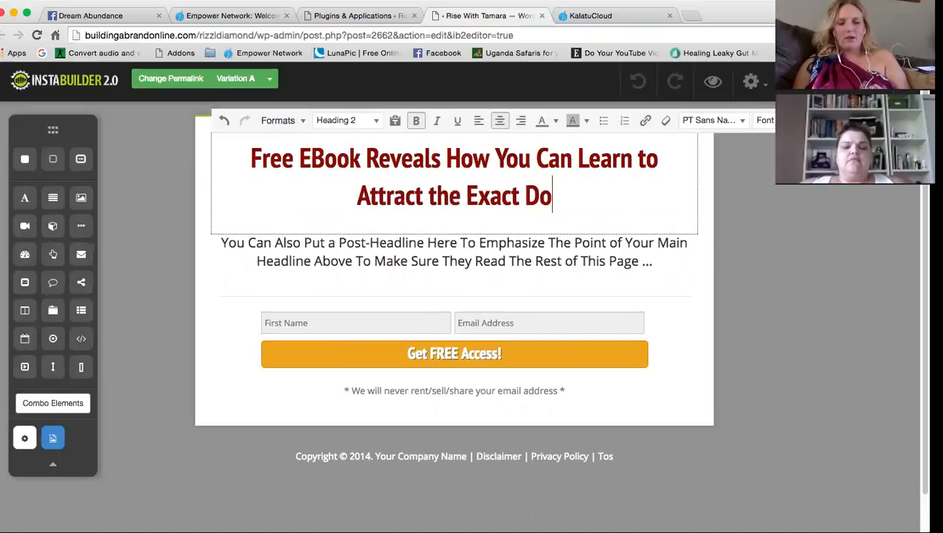
{"action": "type", "text": "llar Amount "}
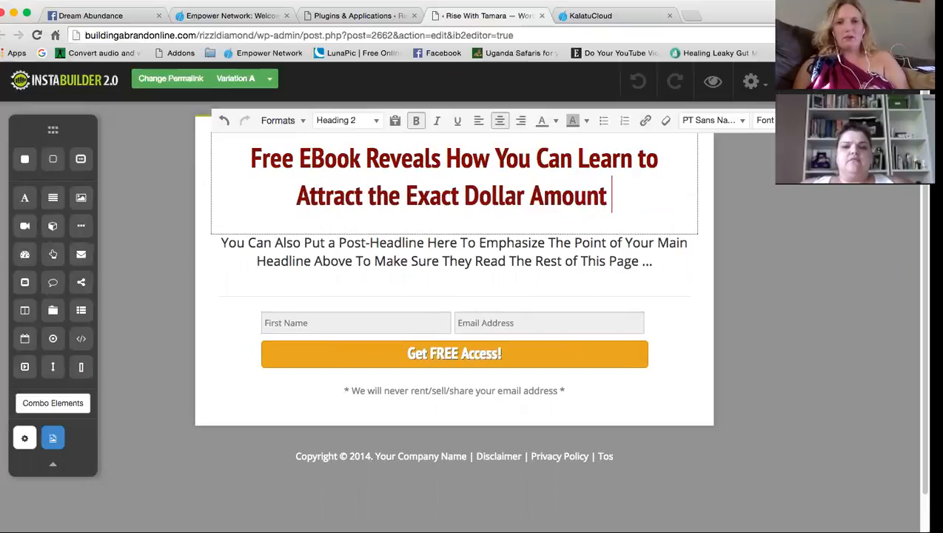
{"action": "type", "text": "You Want "}
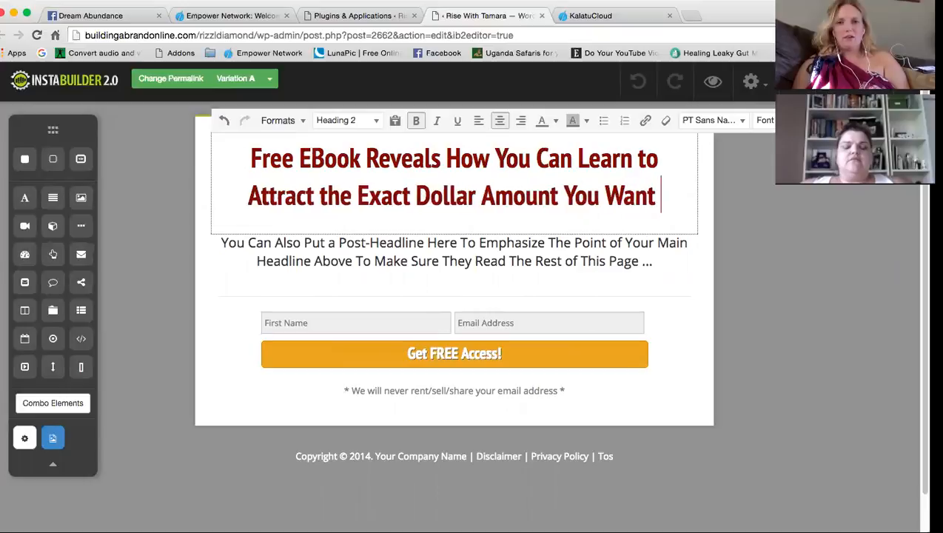
{"action": "type", "text": "In your Ba"}
{"action": "key", "text": "BackSpace"}
{"action": "key", "text": "BackSpace"}
{"action": "key", "text": "BackSpace"}
{"action": "key", "text": "BackSpace"}
{"action": "key", "text": "BackSpace"}
{"action": "key", "text": "BackSpace"}
{"action": "type", "text": "Yo"}
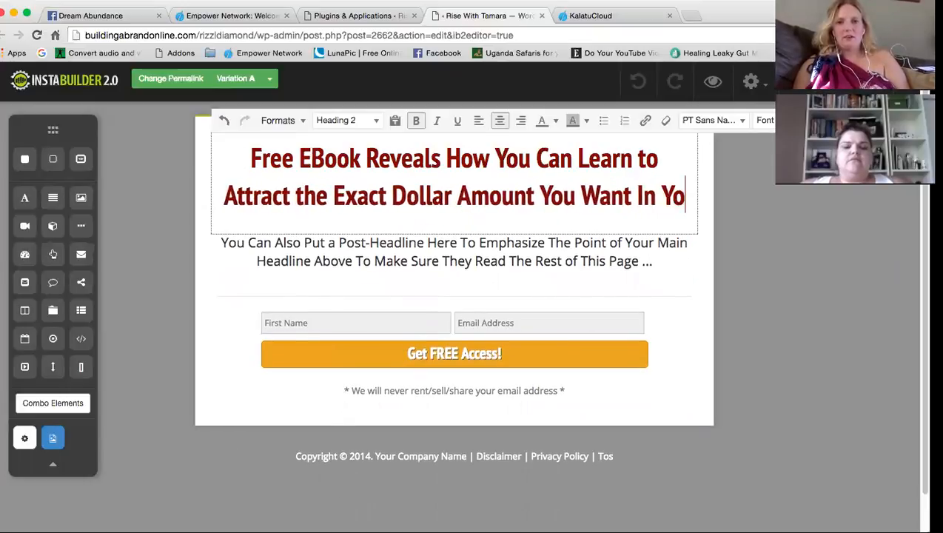
{"action": "type", "text": "ur Bank"}
{"action": "key", "text": "BackSpace"}
{"action": "type", "text": "nk AC"}
{"action": "key", "text": "BackSpace"}
{"action": "type", "text": "ccount."}
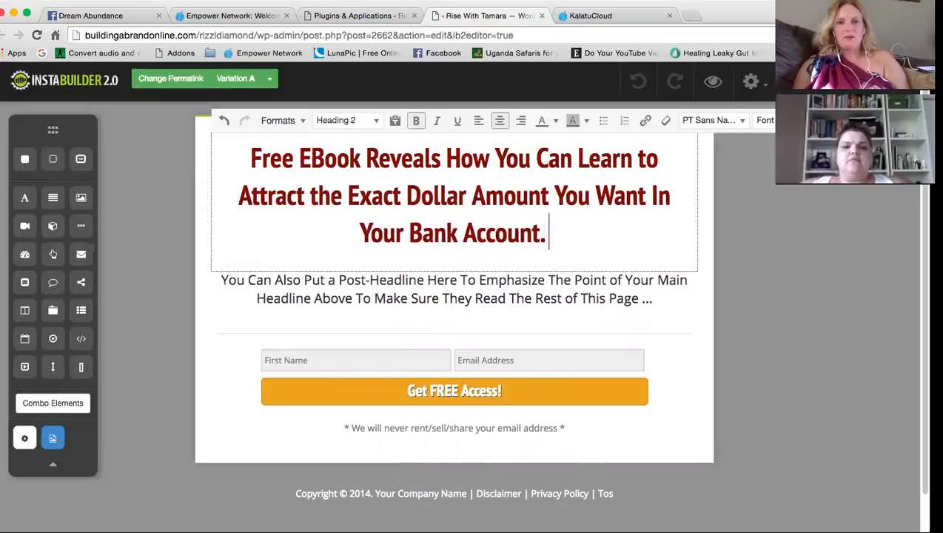
{"action": "type", "text": "..."}
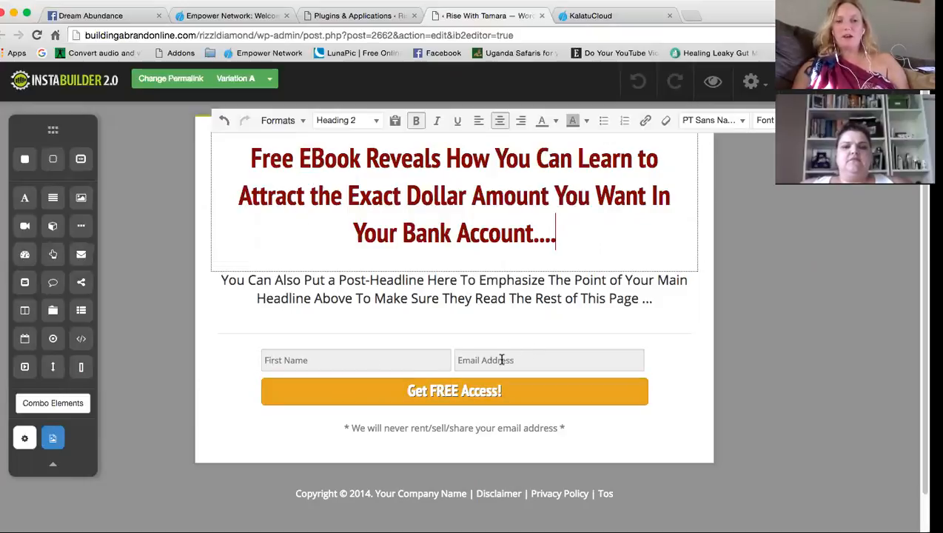
{"action": "left_click", "coordinate": [289, 293]}
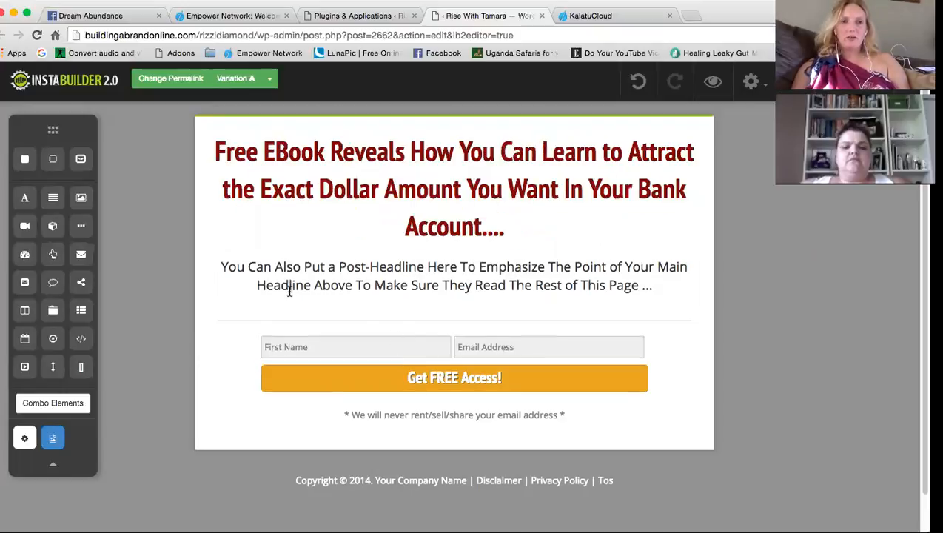
Replace the sub-headline with 'Tell us where to send your ebook by entering your best email below.'
{"action": "double_click", "coordinate": [289, 281]}
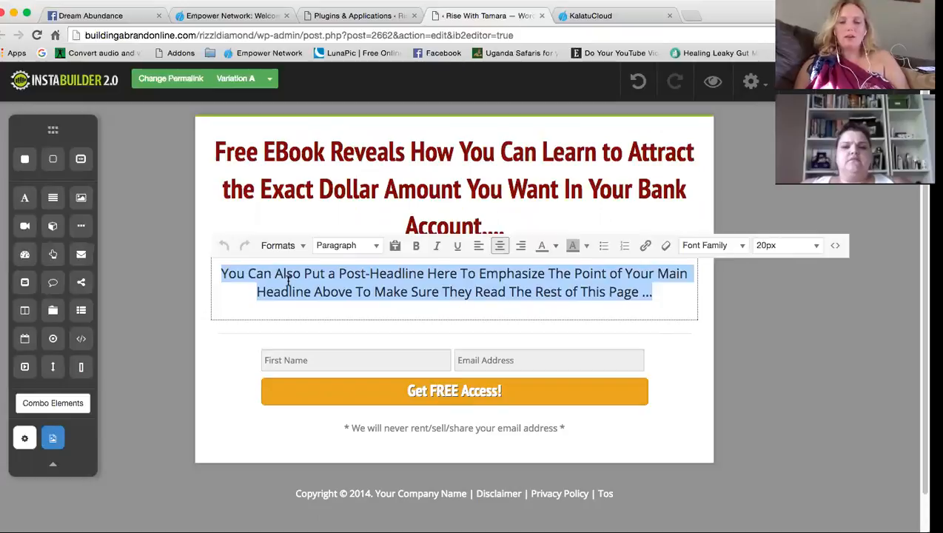
{"action": "type", "text": "Enter y"}
{"action": "key", "text": "BackSpace"}
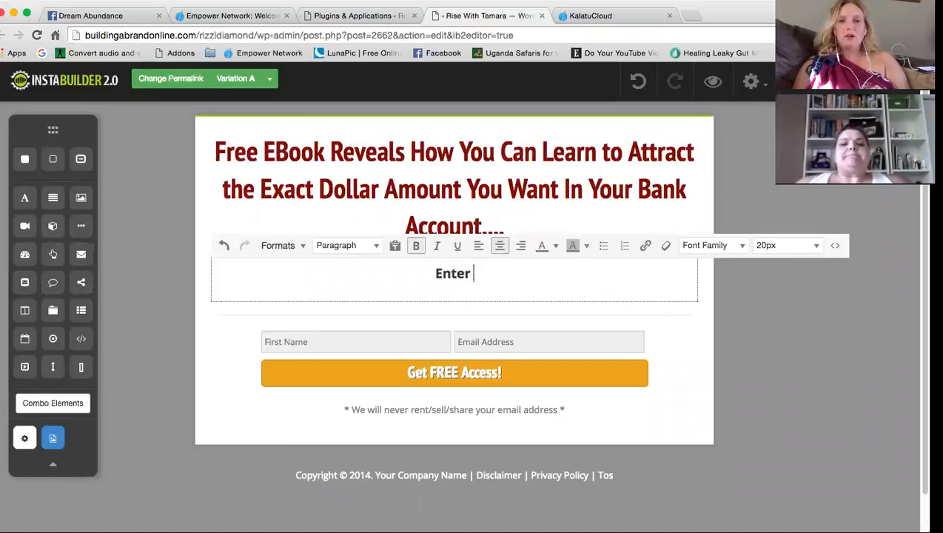
{"action": "key", "text": "BackSpace"}
{"action": "key", "text": "BackSpace"}
{"action": "key", "text": "BackSpace"}
{"action": "key", "text": "BackSpace"}
{"action": "key", "text": "BackSpace"}
{"action": "key", "text": "BackSpace"}
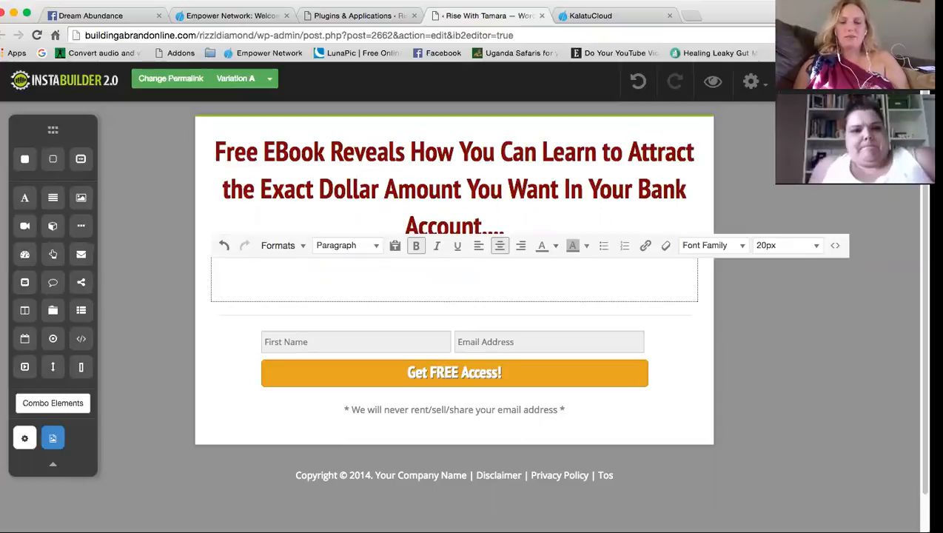
{"action": "type", "text": "Tell "}
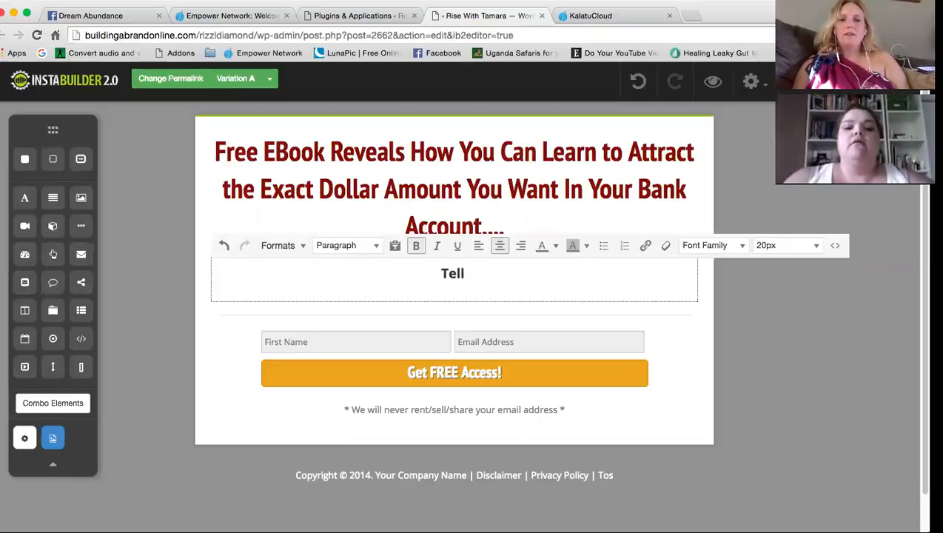
{"action": "type", "text": "us whe"}
{"action": "key", "text": "BackSpace"}
{"action": "type", "text": "here to s"}
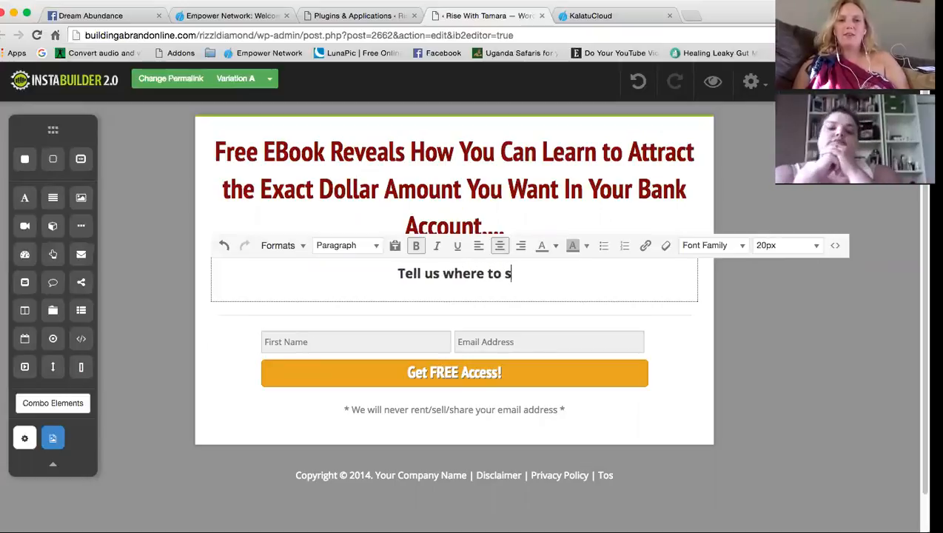
{"action": "type", "text": "end your ebook "}
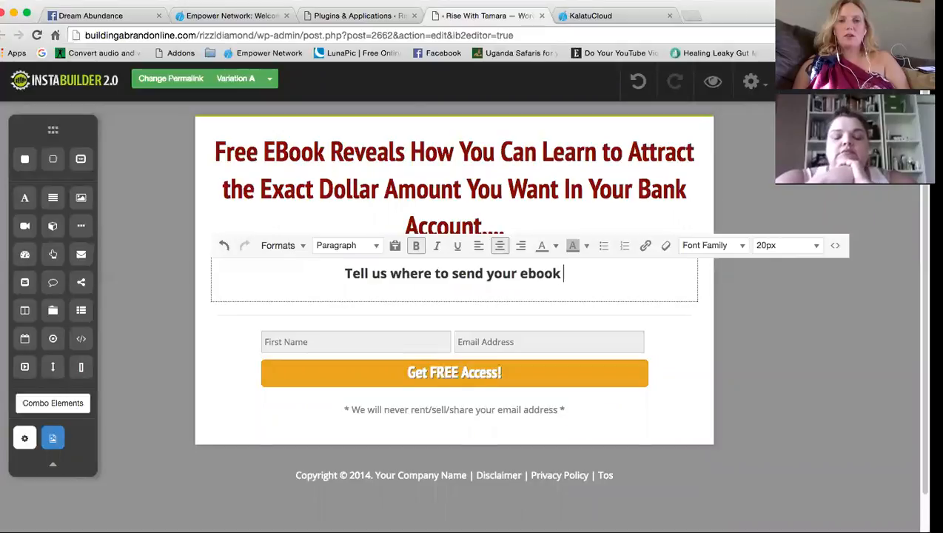
{"action": "type", "text": "by "}
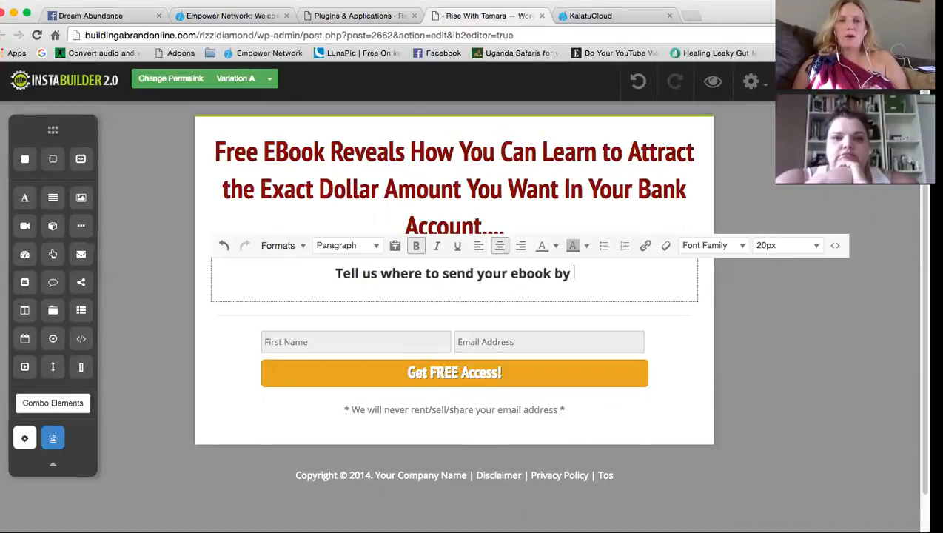
{"action": "type", "text": "entering your best email below."}
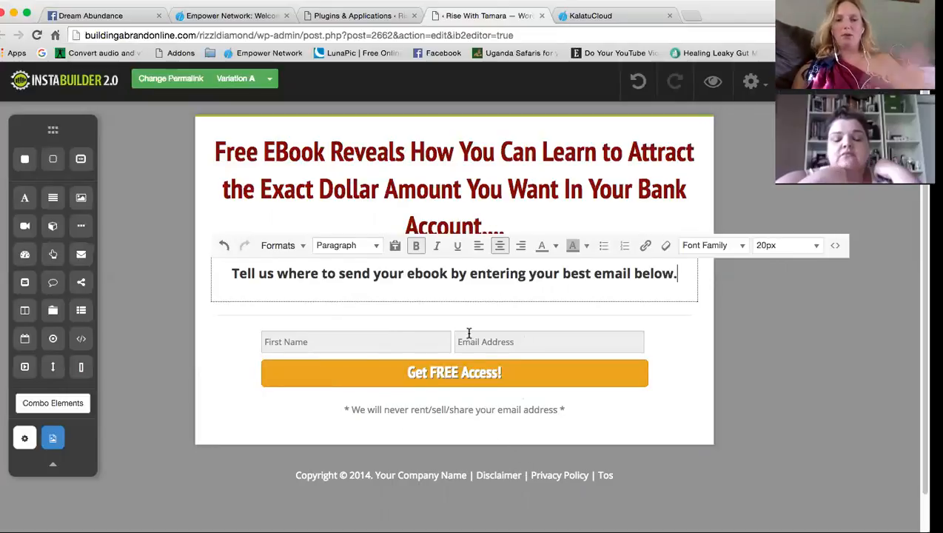
Expand the opt-in form's Opt-In Form code section in its settings, then open a new browser tab
{"action": "left_click", "coordinate": [271, 398]}
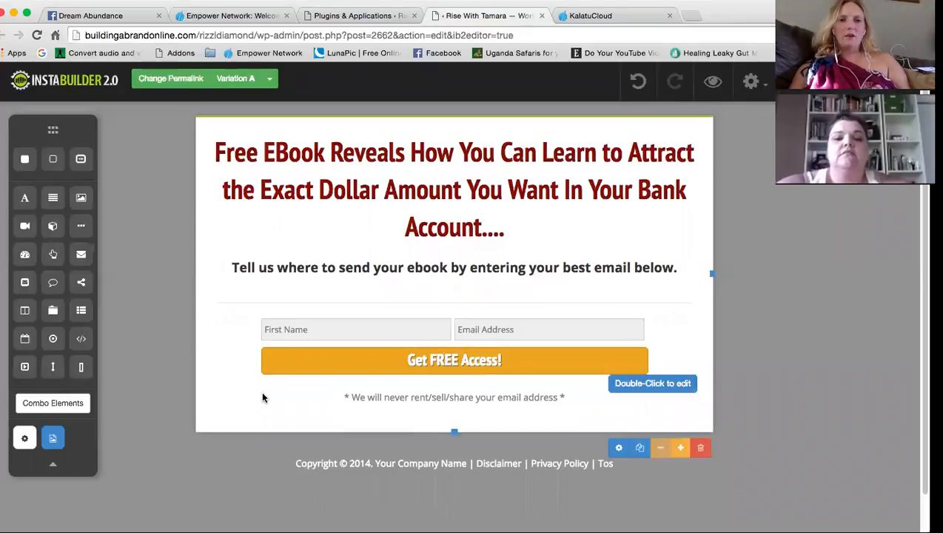
{"action": "left_click", "coordinate": [503, 330]}
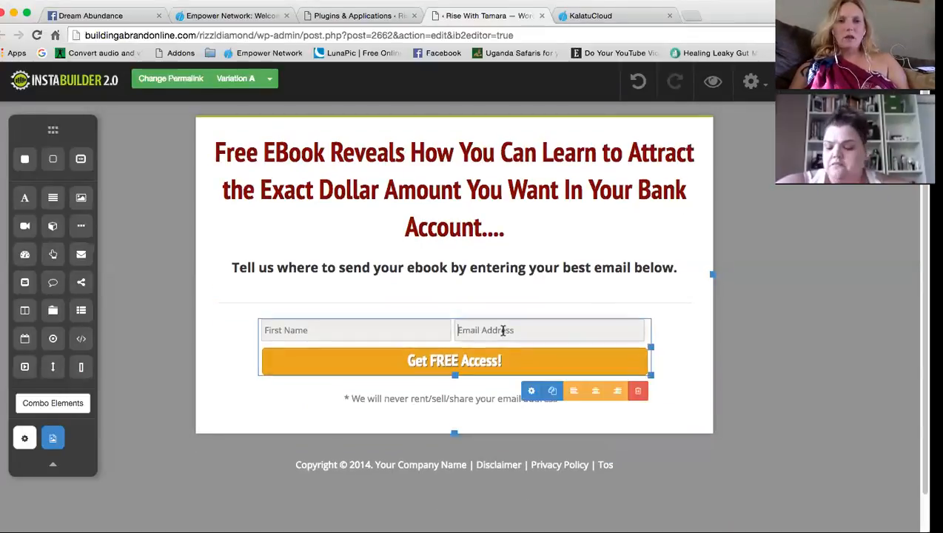
{"action": "left_click", "coordinate": [531, 391]}
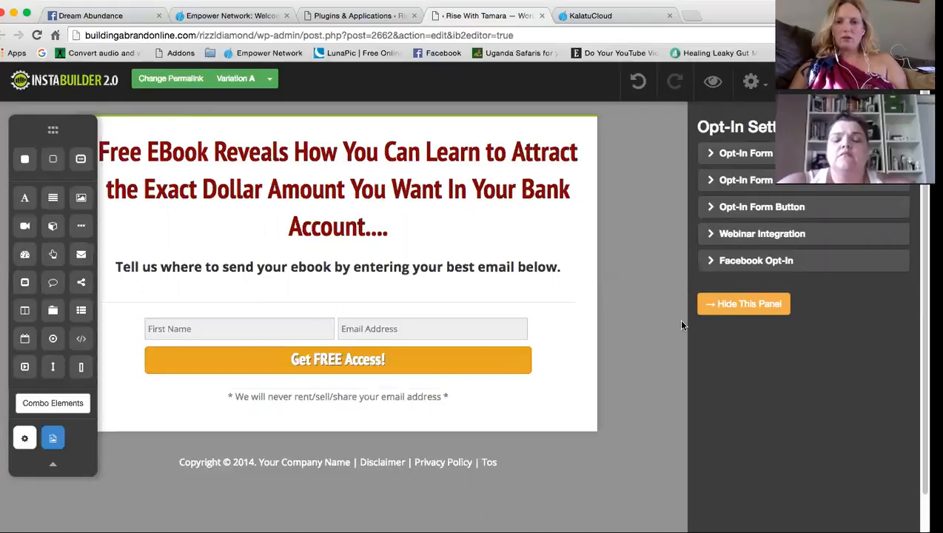
{"action": "left_click", "coordinate": [722, 154]}
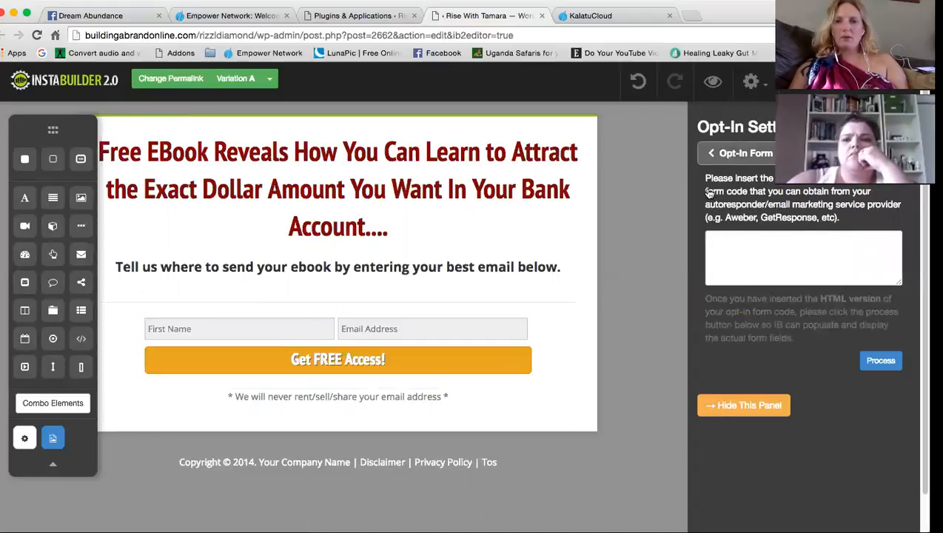
{"action": "left_click", "coordinate": [690, 16]}
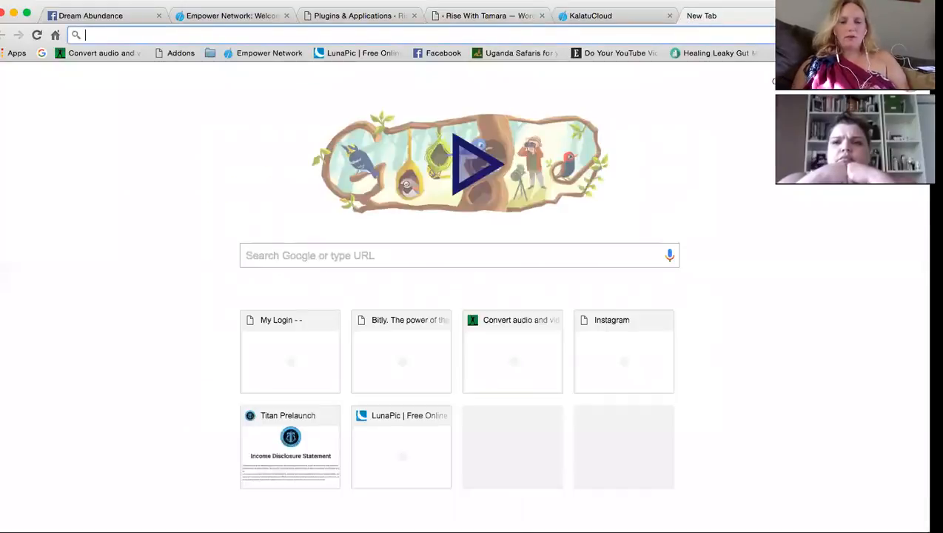
{"action": "type", "text": "www.get"}
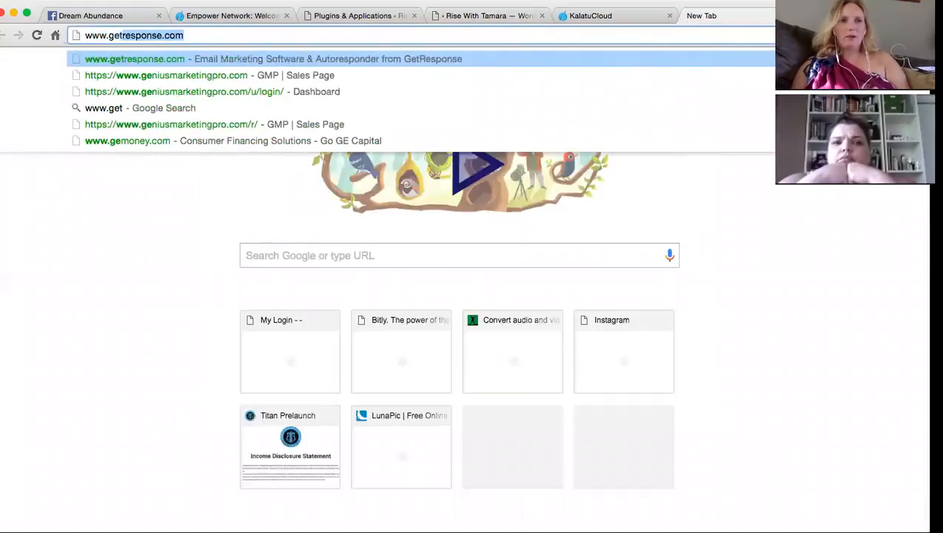
{"action": "key", "text": "Return"}
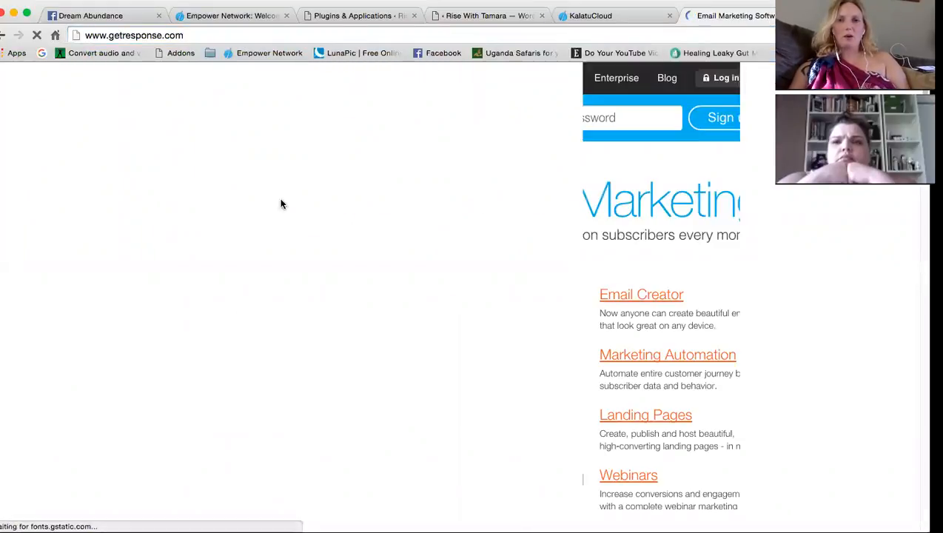
{"action": "left_click", "coordinate": [726, 79]}
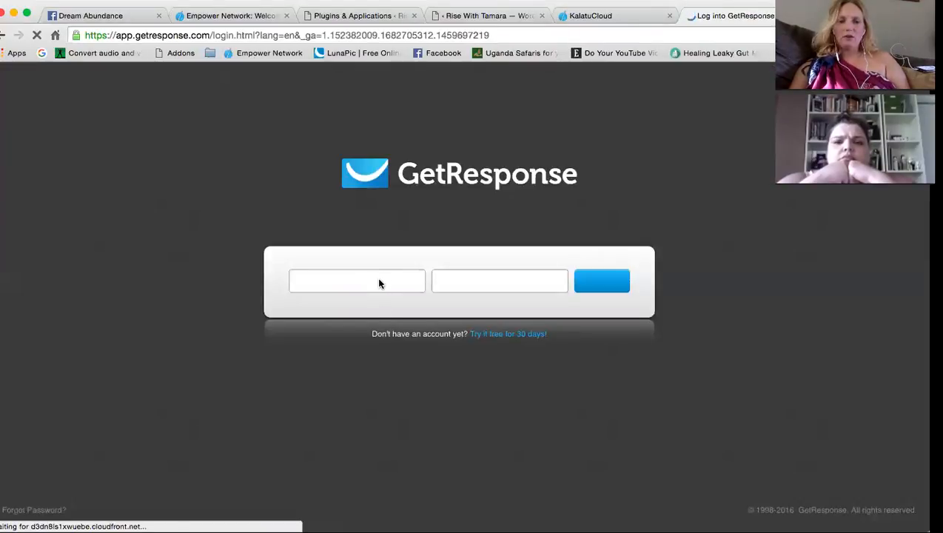
{"action": "left_click", "coordinate": [379, 281]}
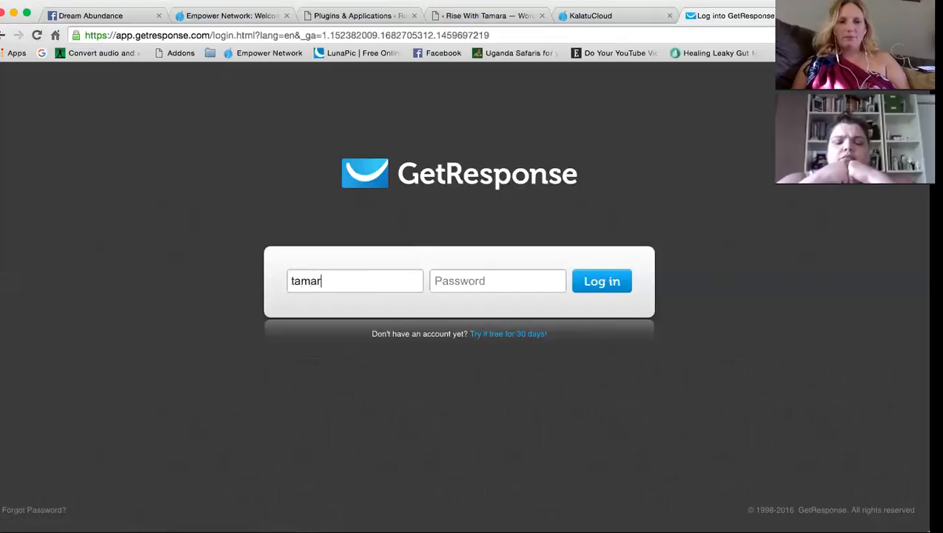
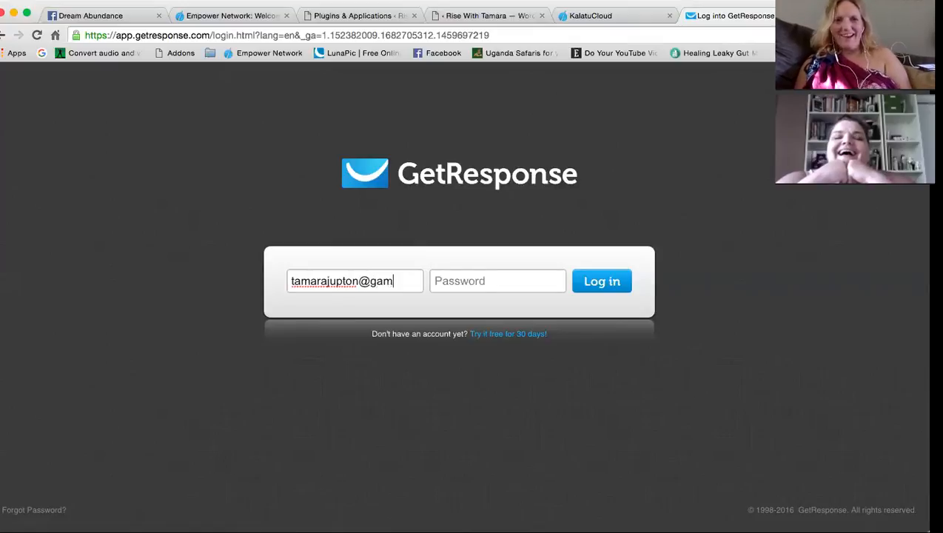
Log in to GetResponse with the account e-mail address and password
{"action": "key", "text": "Tab"}
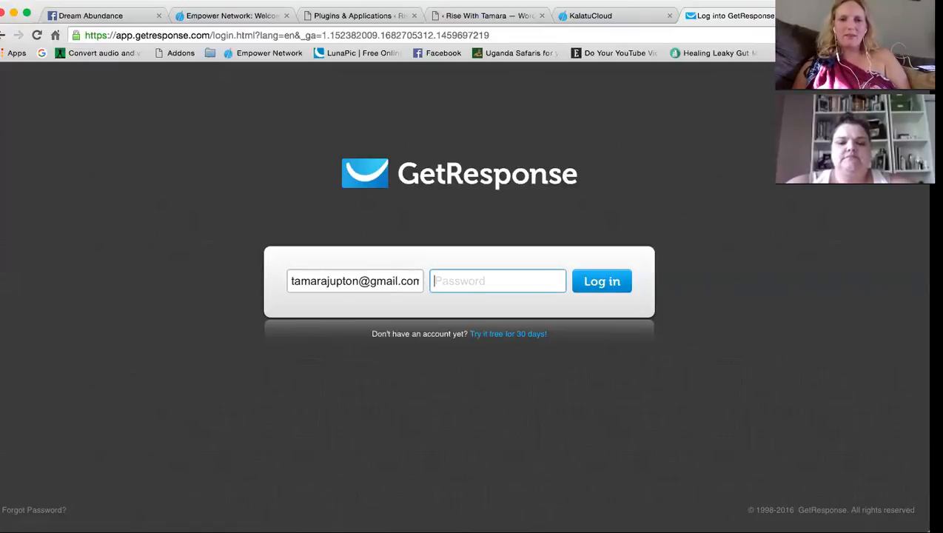
{"action": "type", "text": "•"}
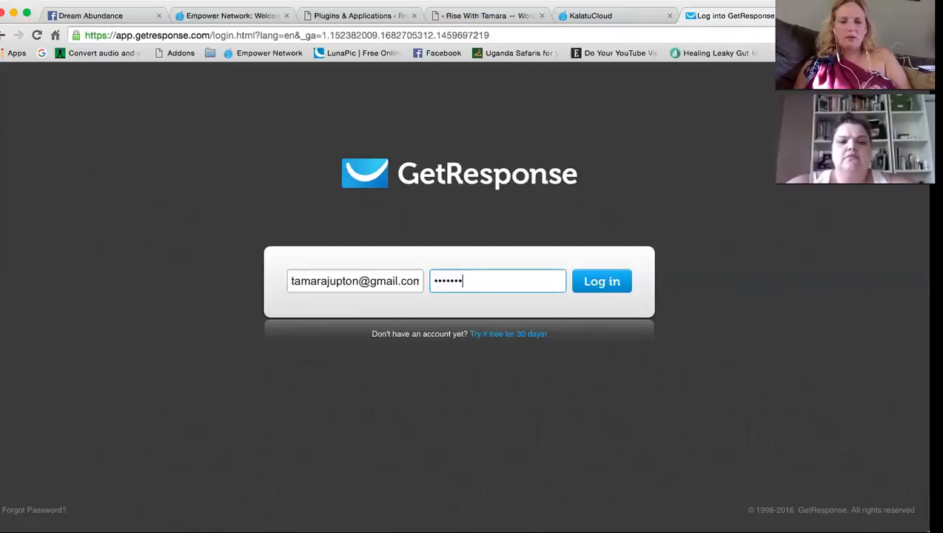
{"action": "key", "text": "Return"}
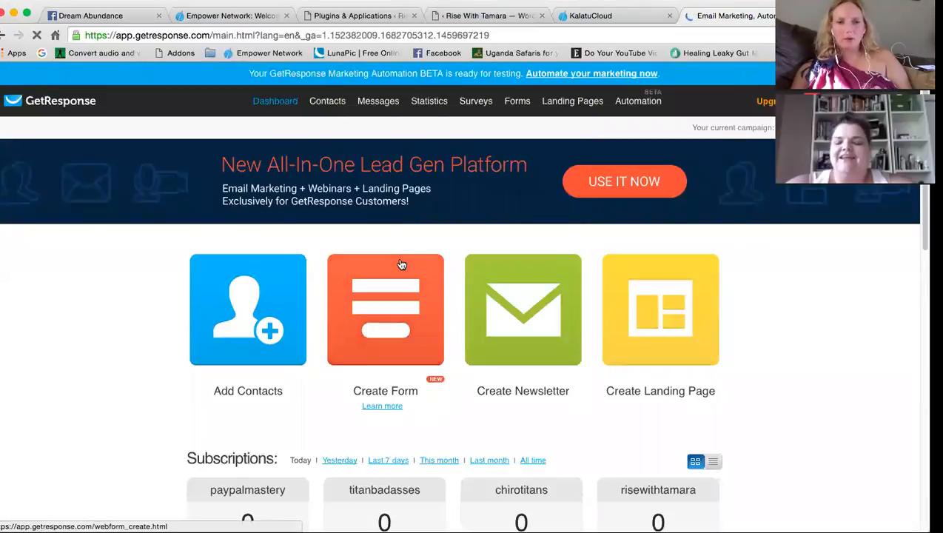
Create a new Plain HTML sign-up form and scroll down to its generated code
{"action": "mouse_move", "coordinate": [524, 103]}
{"action": "left_click", "coordinate": [522, 127]}
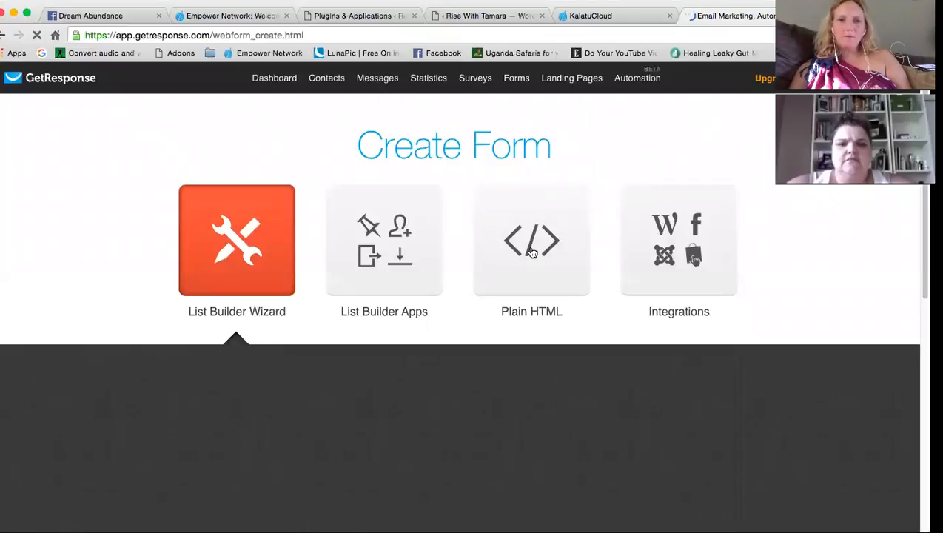
{"action": "left_click", "coordinate": [531, 250]}
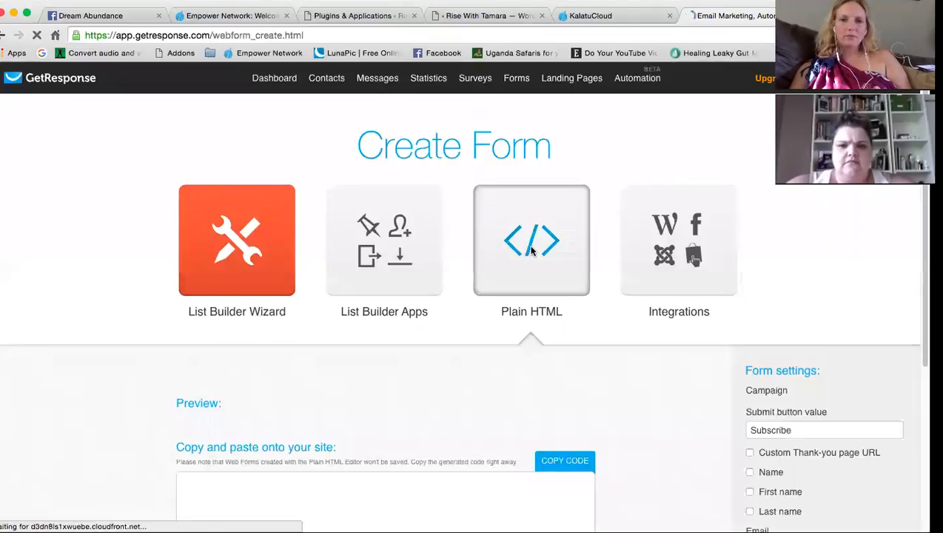
{"action": "scroll", "coordinate": [452, 325], "scroll_direction": "down", "scroll_amount": 3}
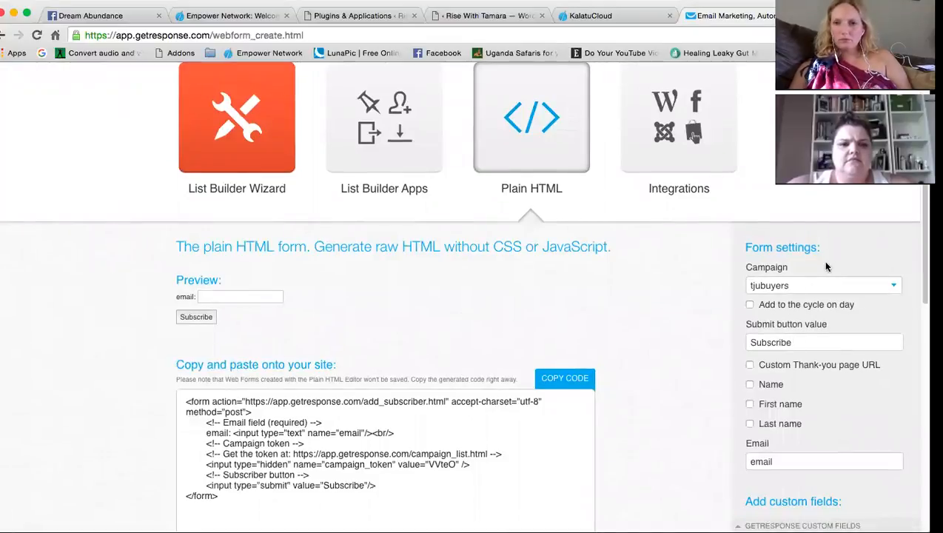
Set the GetResponse form's campaign to risewithtamara
{"action": "left_click", "coordinate": [822, 287]}
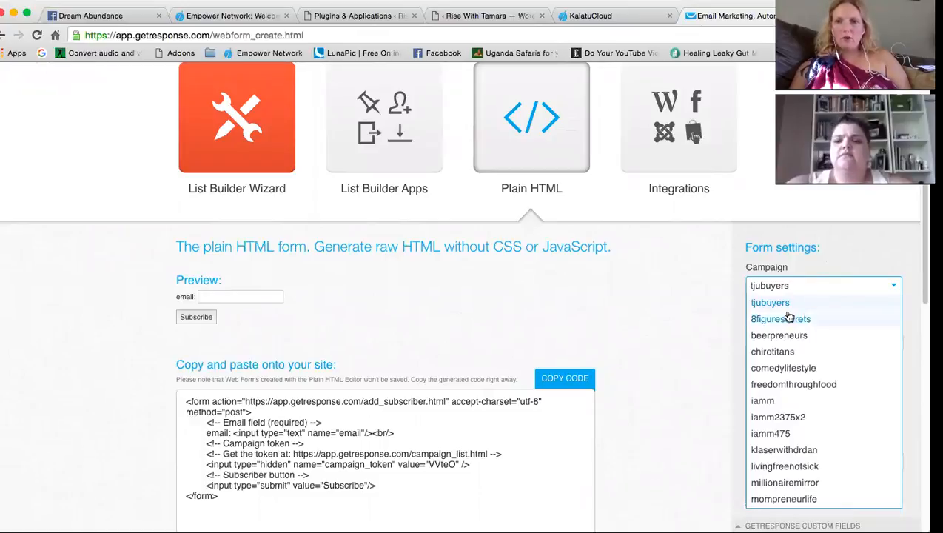
{"action": "scroll", "coordinate": [829, 414], "scroll_direction": "down", "scroll_amount": 3}
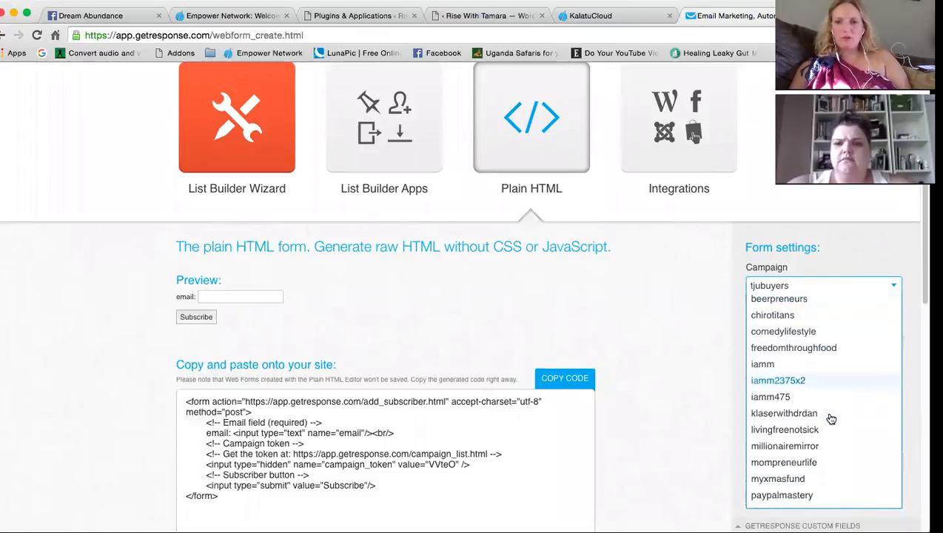
{"action": "scroll", "coordinate": [830, 419], "scroll_direction": "down", "scroll_amount": 2}
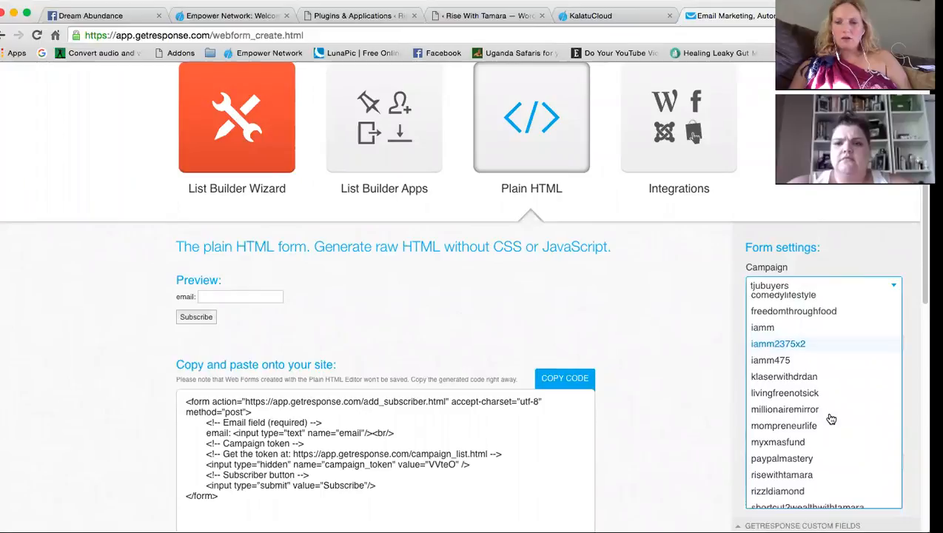
{"action": "scroll", "coordinate": [830, 419], "scroll_direction": "down", "scroll_amount": 3}
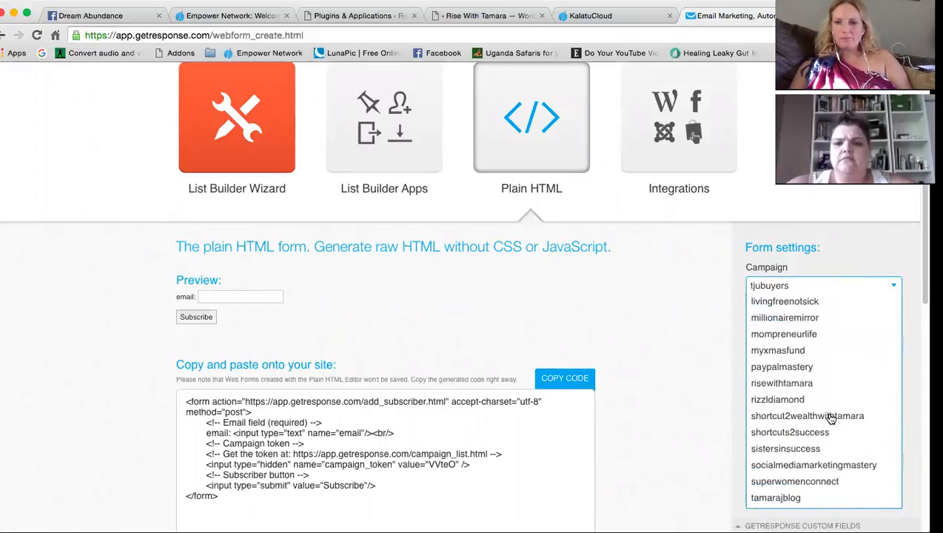
{"action": "scroll", "coordinate": [831, 419], "scroll_direction": "down", "scroll_amount": 6}
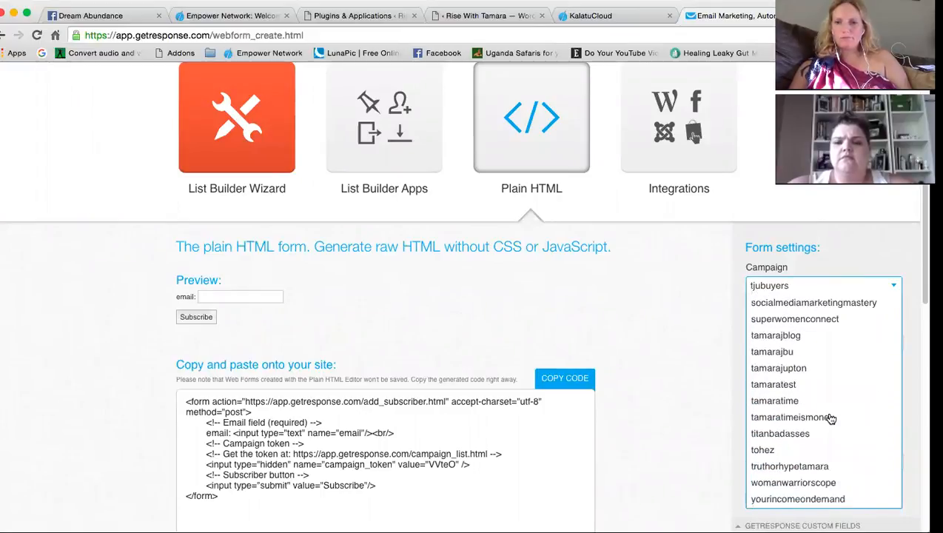
{"action": "scroll", "coordinate": [830, 419], "scroll_direction": "down", "scroll_amount": 3}
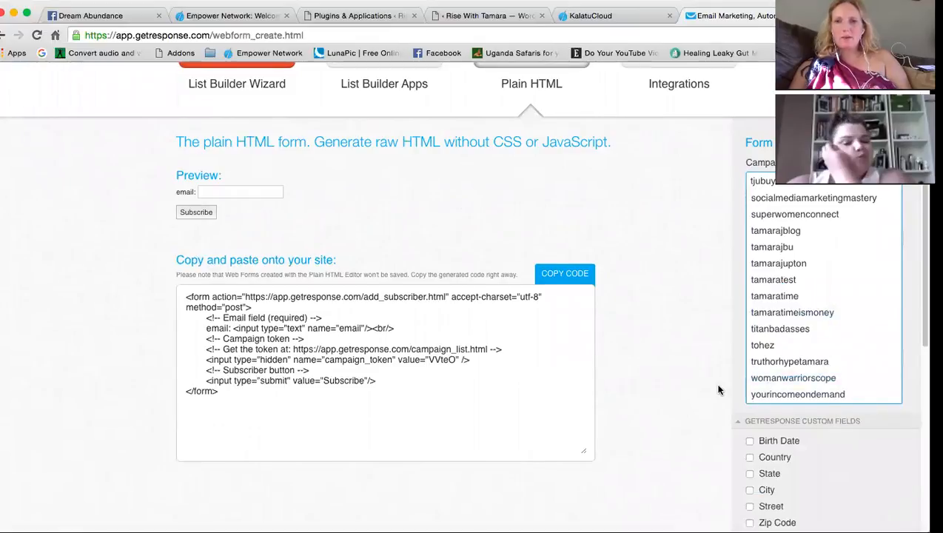
{"action": "scroll", "coordinate": [718, 389], "scroll_direction": "up", "scroll_amount": 5}
{"action": "scroll", "coordinate": [858, 463], "scroll_direction": "up", "scroll_amount": 3}
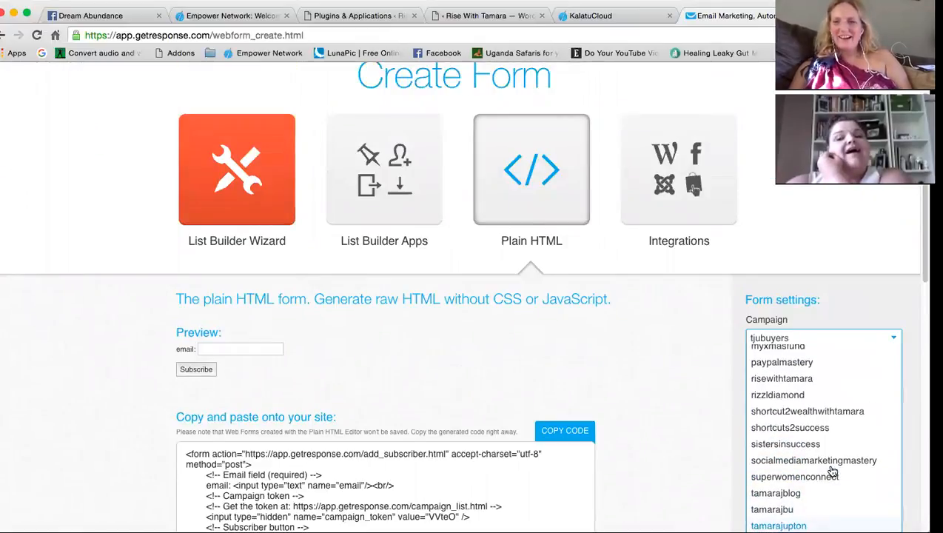
{"action": "left_click", "coordinate": [813, 379]}
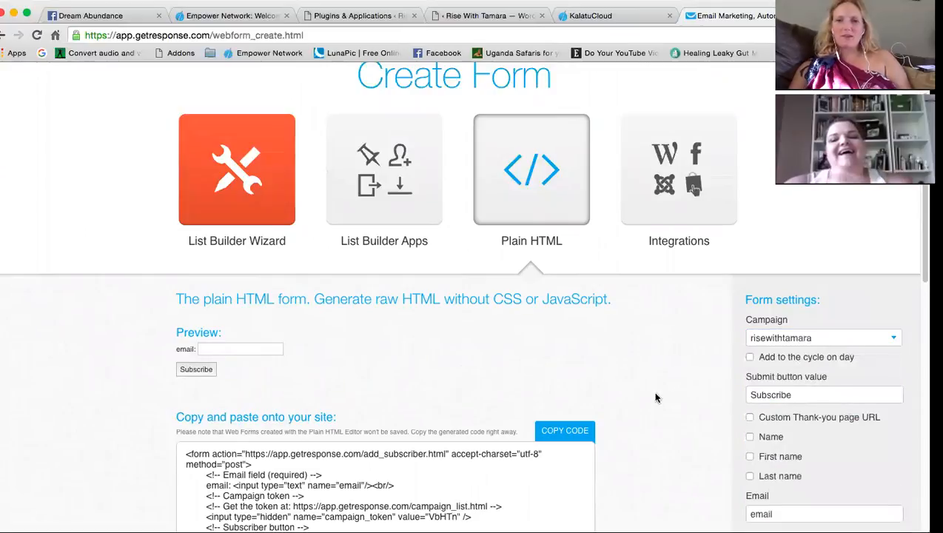
Turn on a custom thank-you page URL, then go to InstaBuilder's list of pages
{"action": "scroll", "coordinate": [686, 434], "scroll_direction": "down", "scroll_amount": 2}
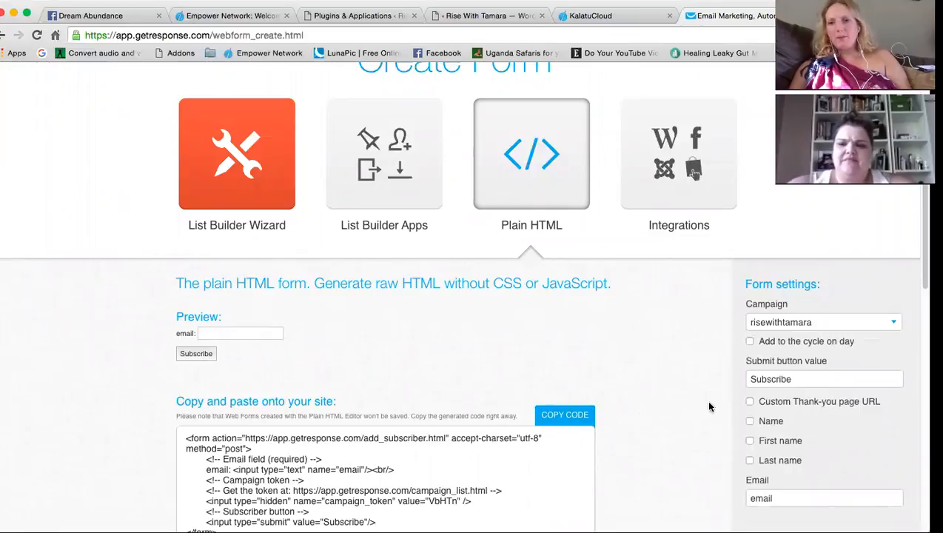
{"action": "left_click", "coordinate": [773, 403]}
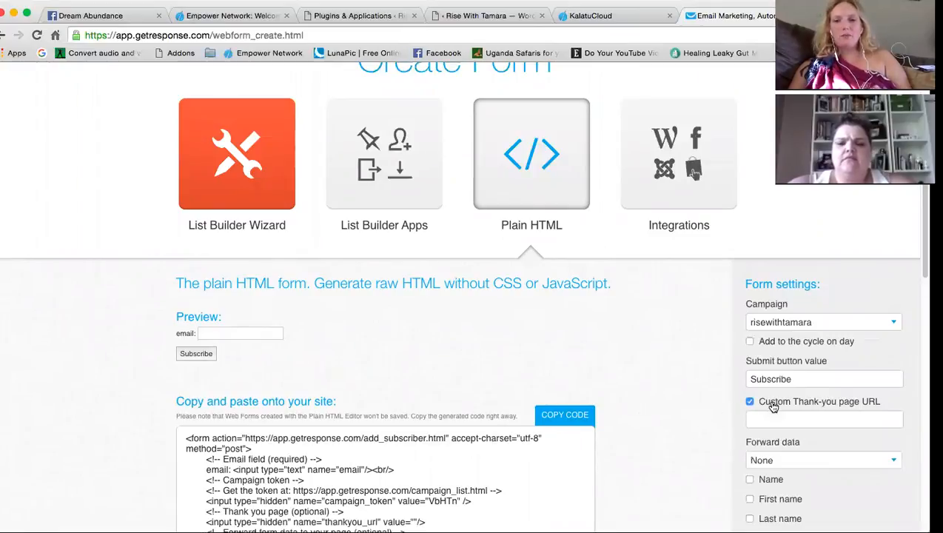
{"action": "left_click", "coordinate": [770, 417]}
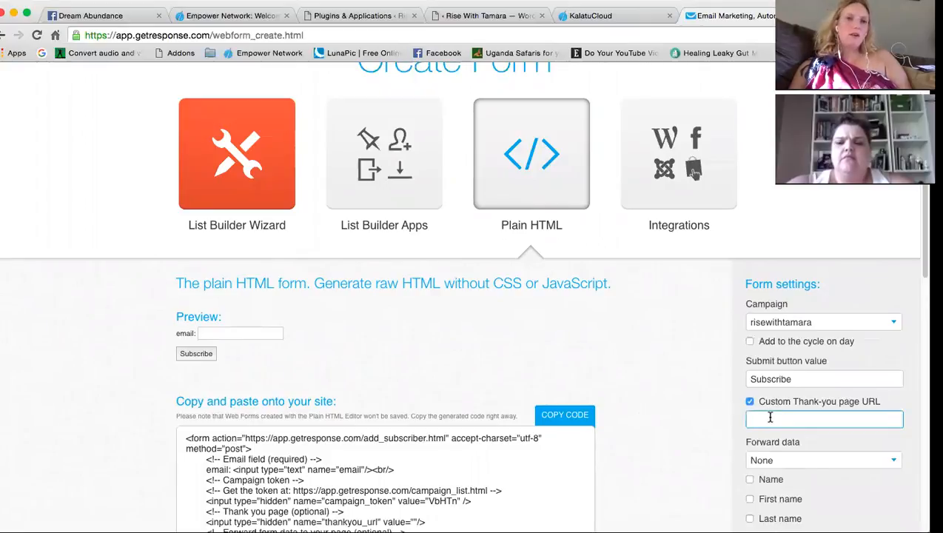
{"action": "left_click", "coordinate": [325, 16]}
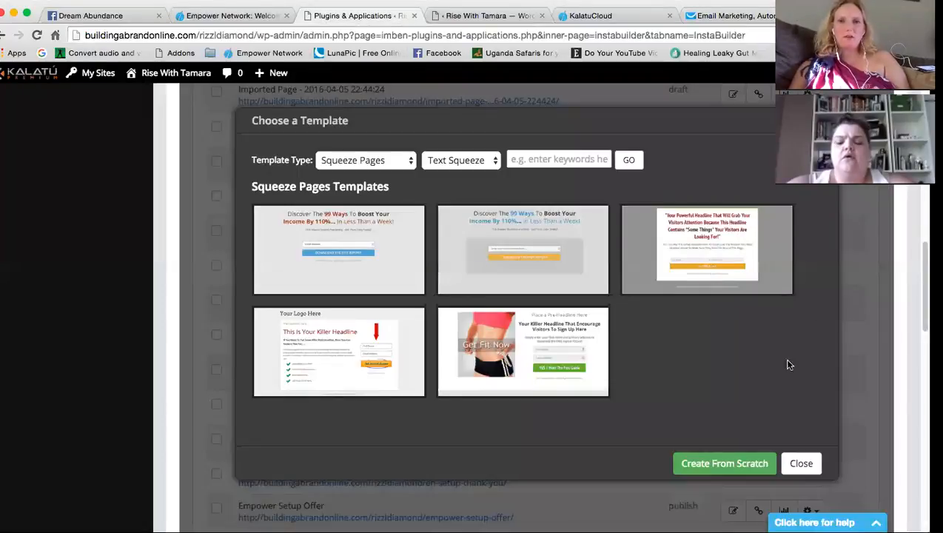
{"action": "left_click", "coordinate": [803, 463]}
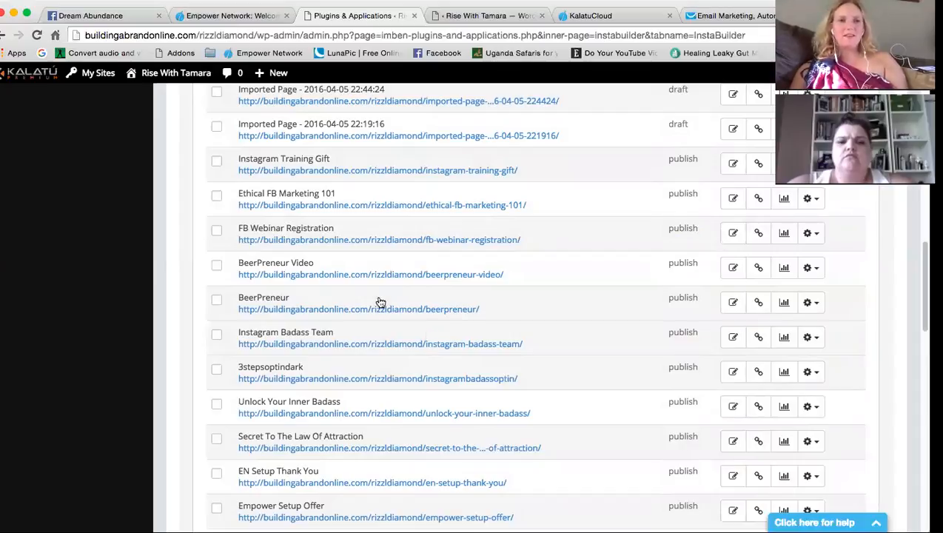
Find the SecretLesson page in the Ungrouped Pages list and bring up its link options
{"action": "scroll", "coordinate": [521, 440], "scroll_direction": "up", "scroll_amount": 5}
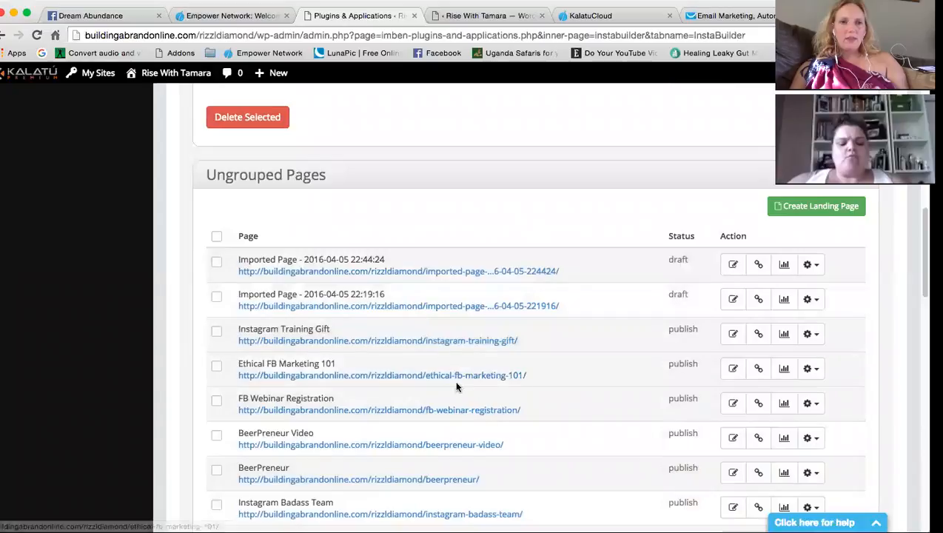
{"action": "scroll", "coordinate": [474, 387], "scroll_direction": "down", "scroll_amount": 5}
{"action": "scroll", "coordinate": [465, 388], "scroll_direction": "down", "scroll_amount": 6}
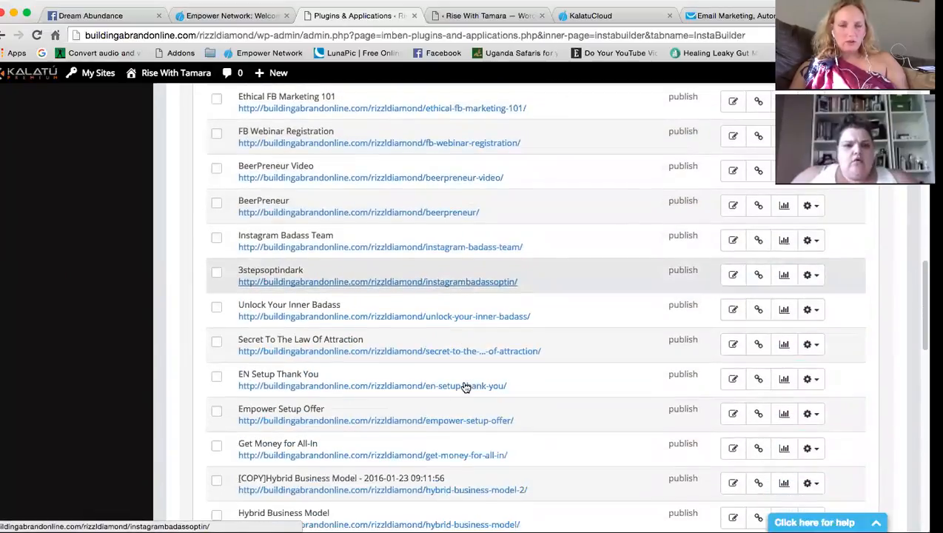
{"action": "scroll", "coordinate": [463, 385], "scroll_direction": "down", "scroll_amount": 2}
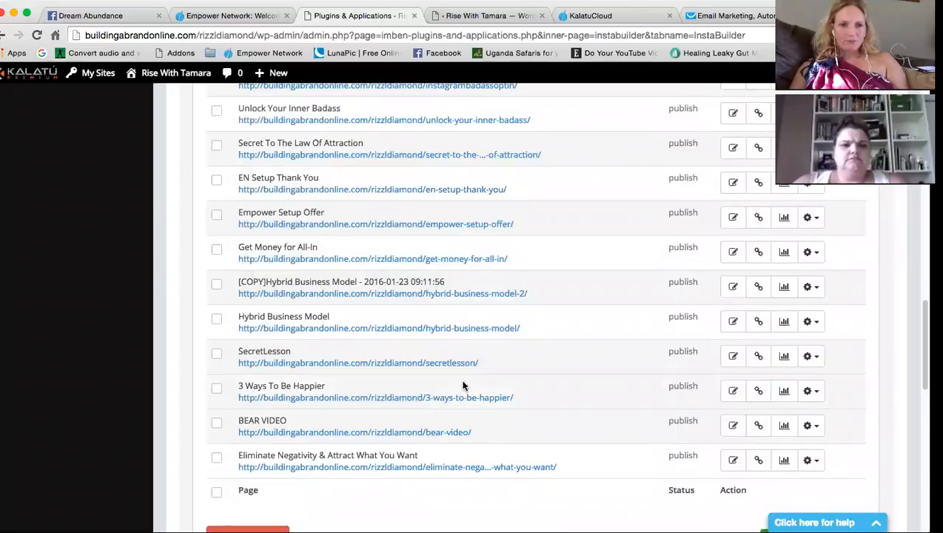
{"action": "right_click", "coordinate": [357, 367]}
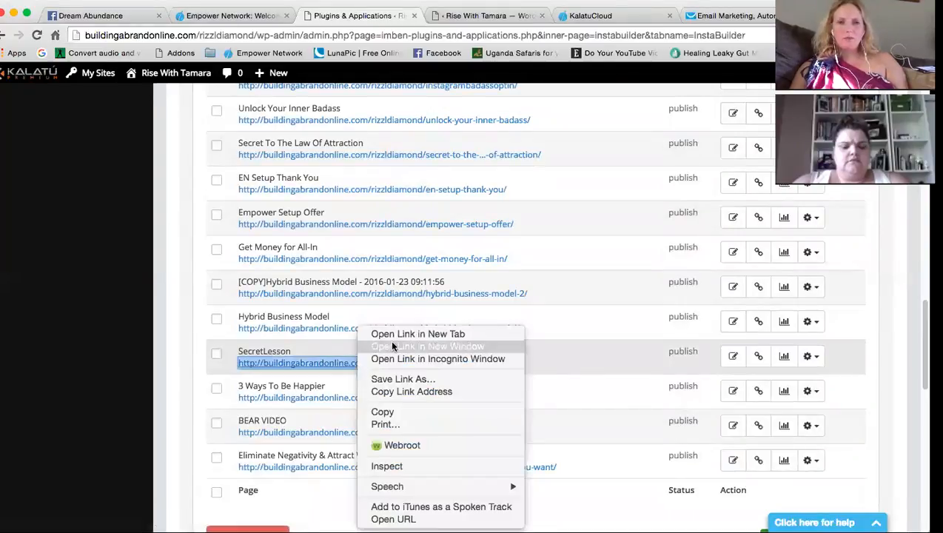
Open the SecretLesson page in a new tab and pause its video
{"action": "left_click", "coordinate": [400, 332]}
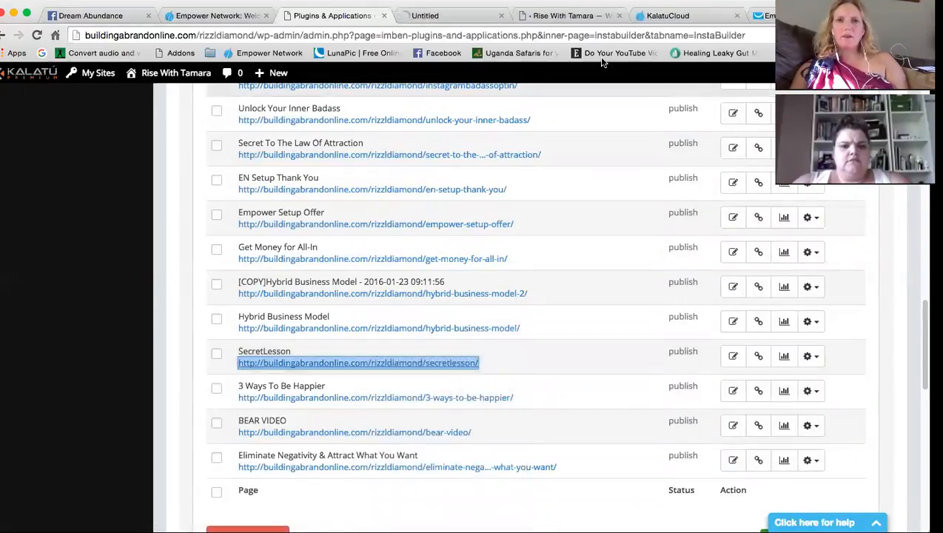
{"action": "left_click", "coordinate": [474, 23]}
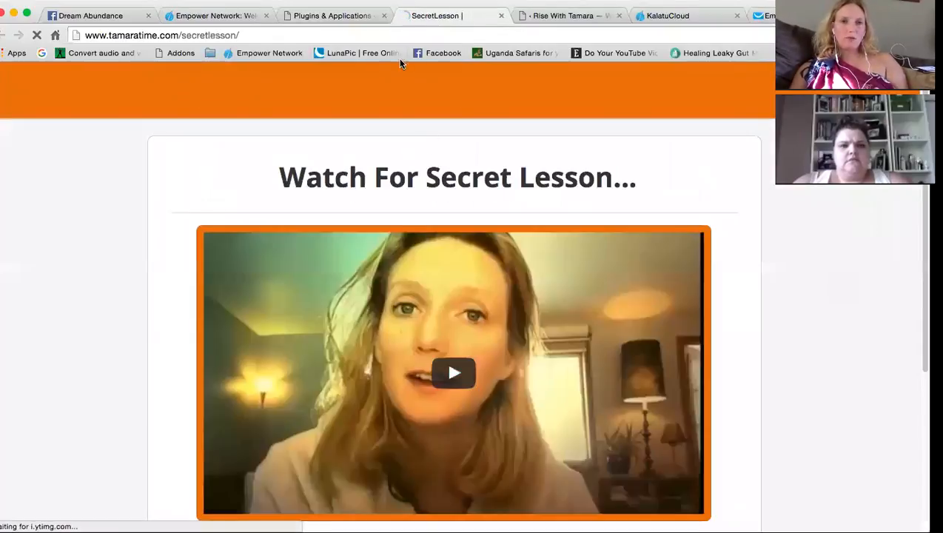
{"action": "scroll", "coordinate": [75, 505], "scroll_direction": "down", "scroll_amount": 1}
{"action": "scroll", "coordinate": [123, 491], "scroll_direction": "down", "scroll_amount": 2}
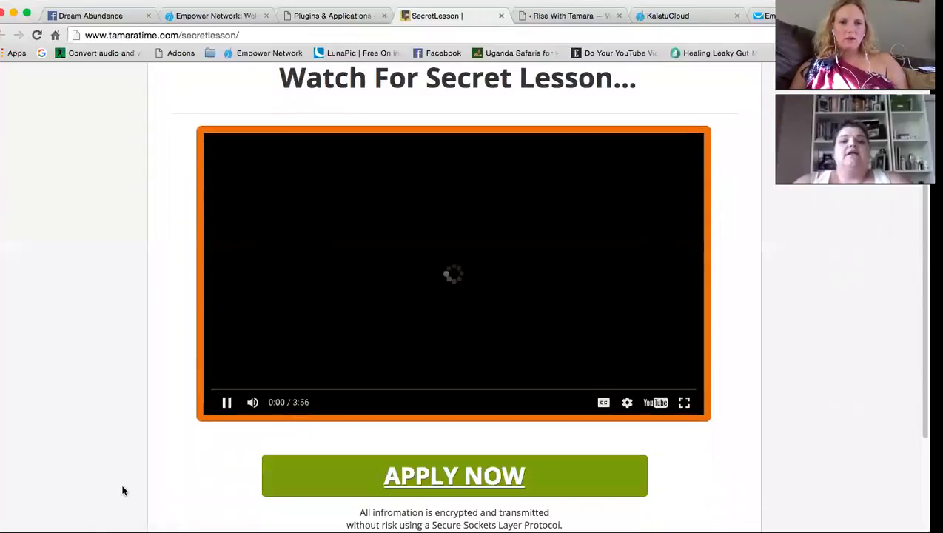
{"action": "left_click", "coordinate": [225, 404]}
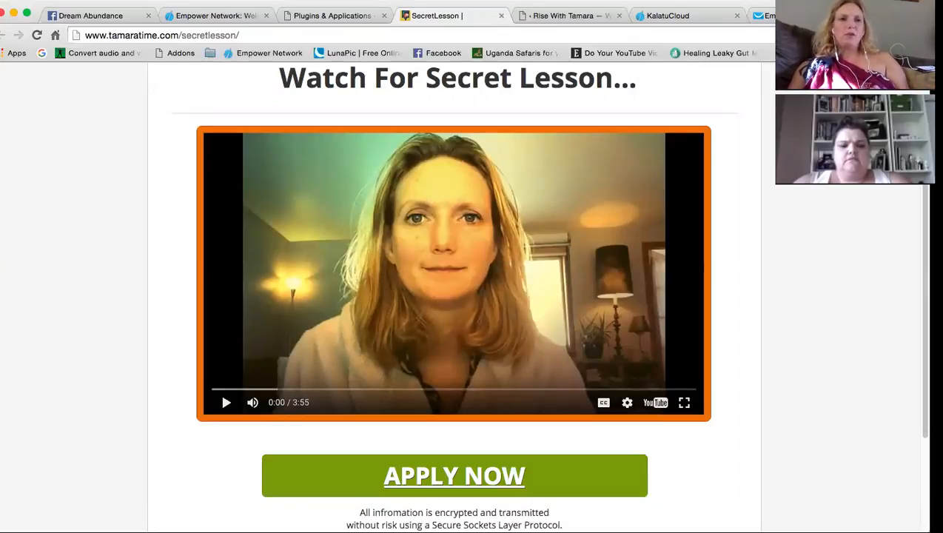
Copy the SecretLesson page address and return to the GetResponse form builder
{"action": "left_click", "coordinate": [141, 35]}
{"action": "right_click", "coordinate": [141, 36]}
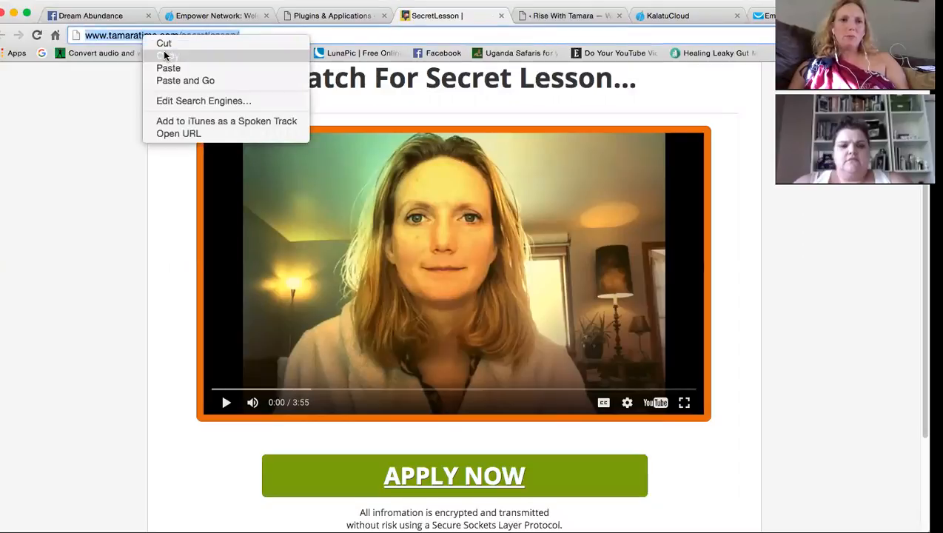
{"action": "left_click", "coordinate": [165, 56]}
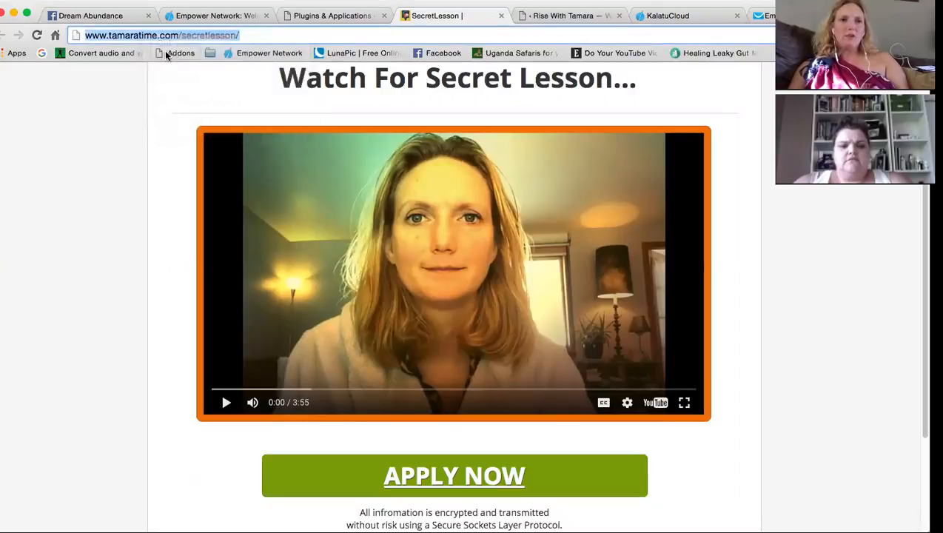
{"action": "left_click", "coordinate": [768, 16]}
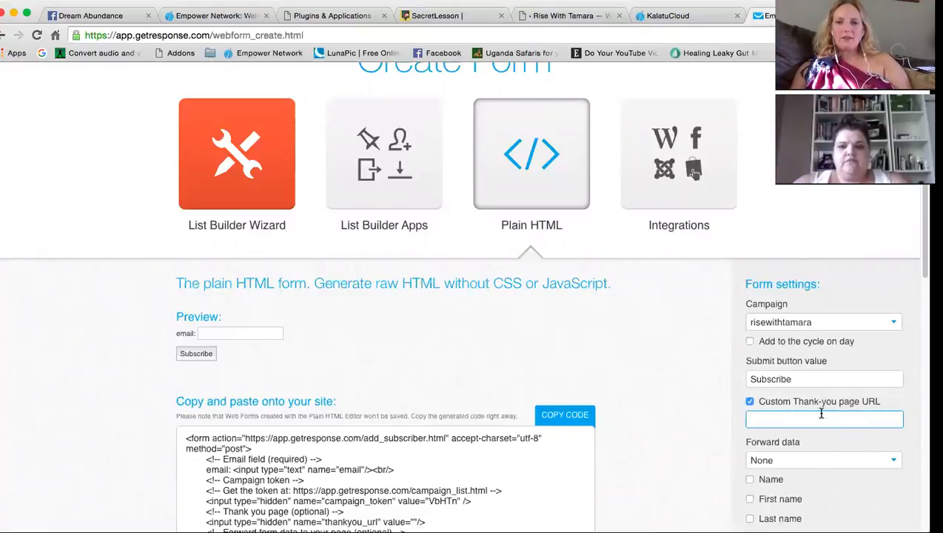
{"action": "key", "text": "super+v"}
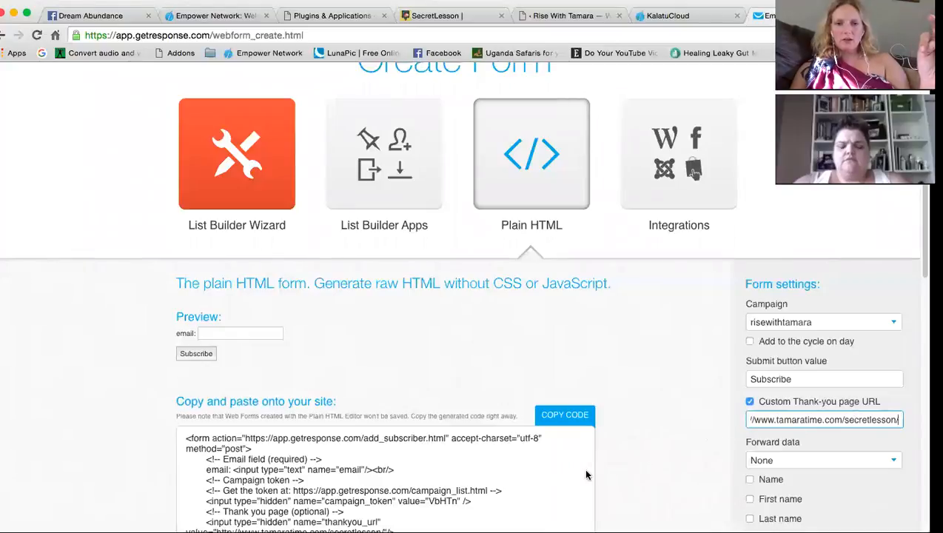
{"action": "scroll", "coordinate": [586, 467], "scroll_direction": "down", "scroll_amount": 3}
{"action": "left_click", "coordinate": [476, 334]}
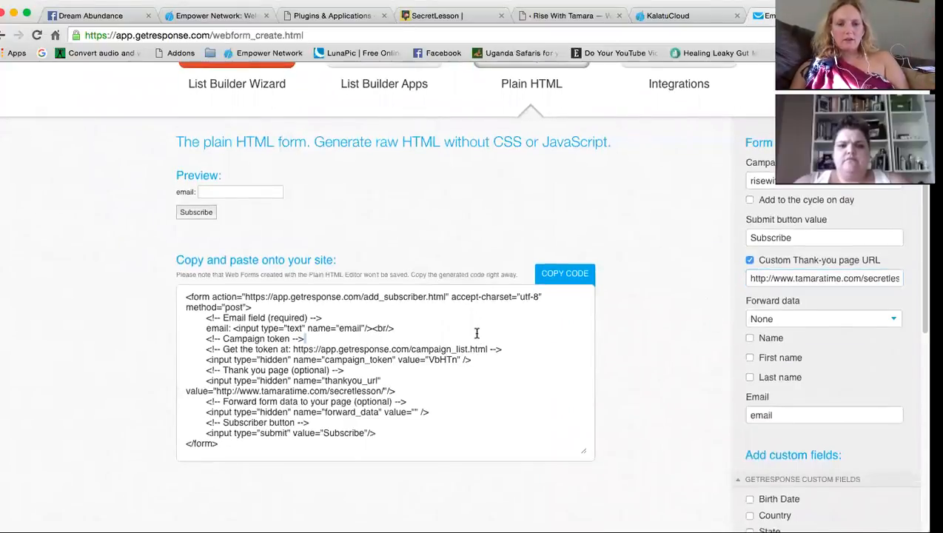
{"action": "key", "text": "super+a"}
{"action": "left_click", "coordinate": [579, 279]}
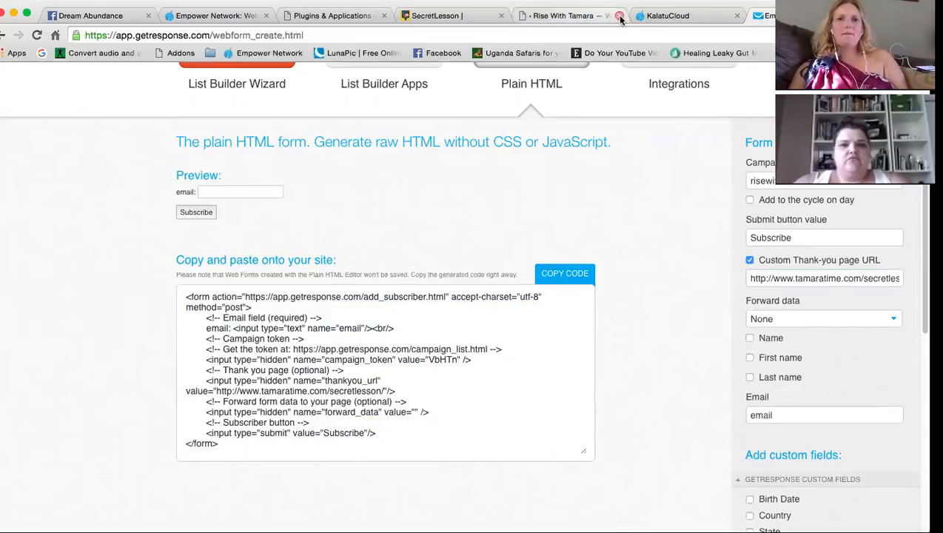
{"action": "left_click", "coordinate": [538, 16]}
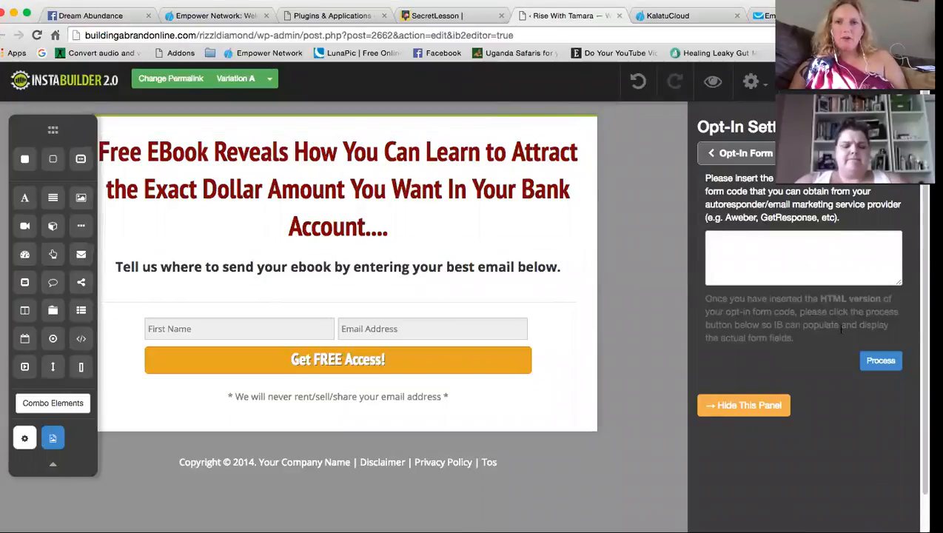
Remove the wrongly pasted address from the opt-in code box and reselect the GetResponse form code
{"action": "left_click", "coordinate": [827, 246]}
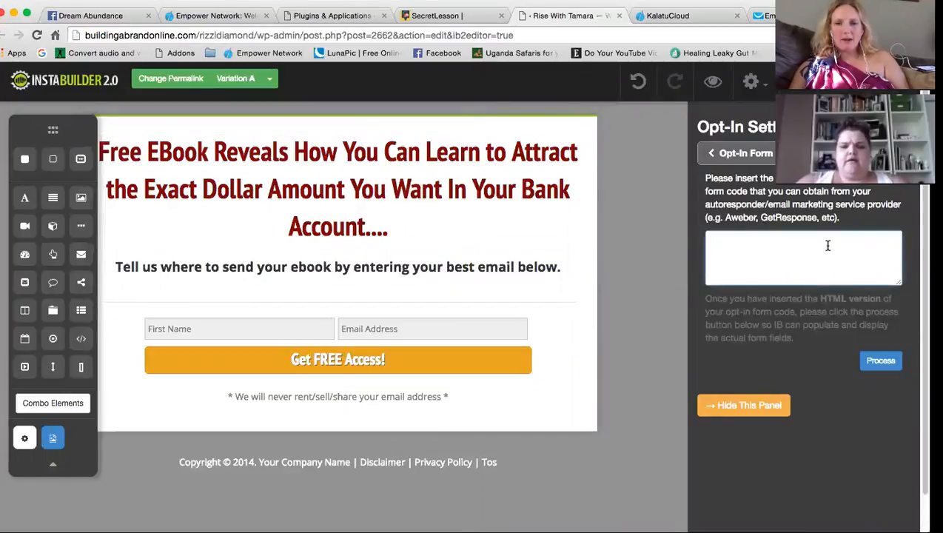
{"action": "key", "text": "super+v"}
{"action": "key", "text": "super+a"}
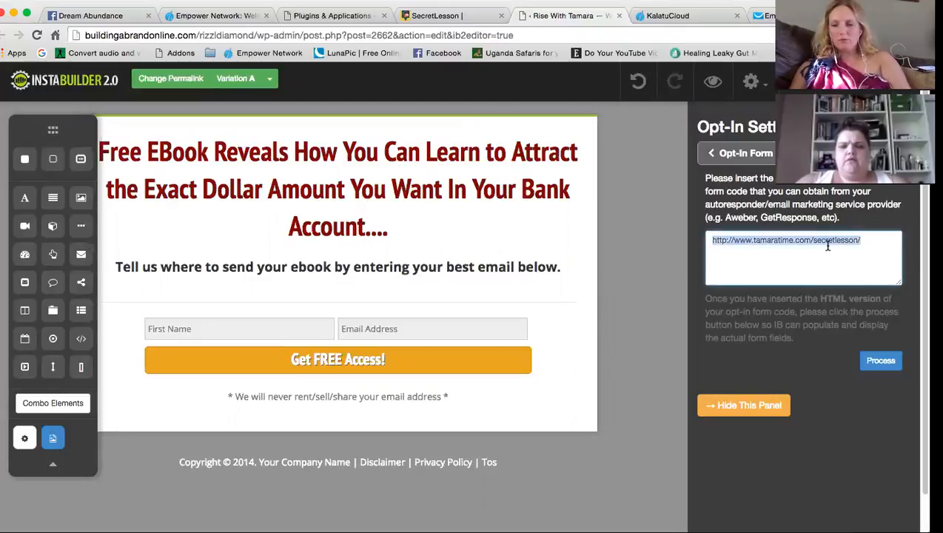
{"action": "key", "text": "BackSpace"}
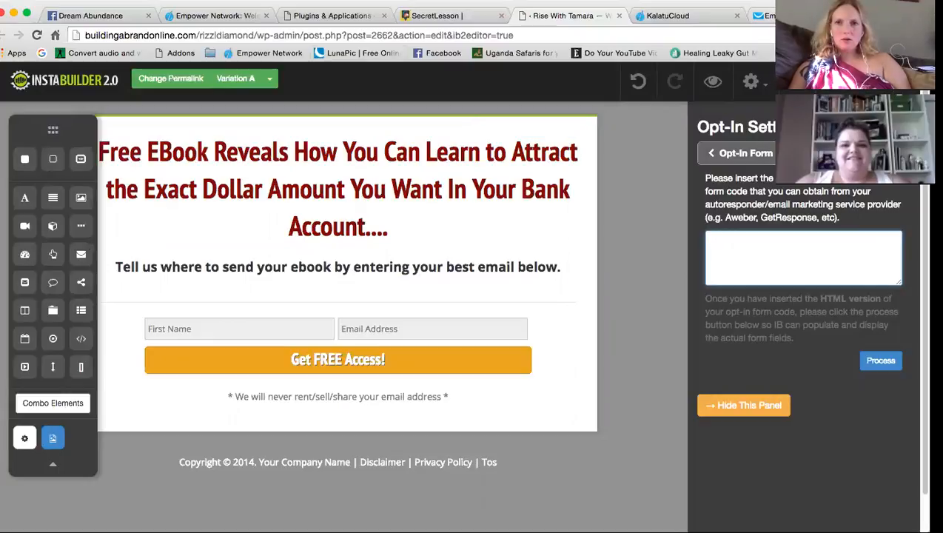
{"action": "left_click", "coordinate": [781, 16]}
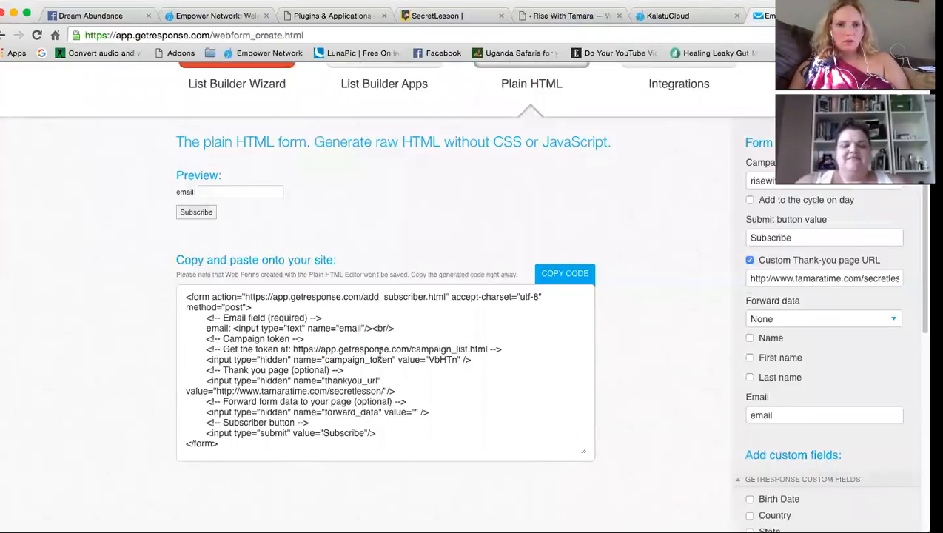
{"action": "left_click", "coordinate": [379, 356]}
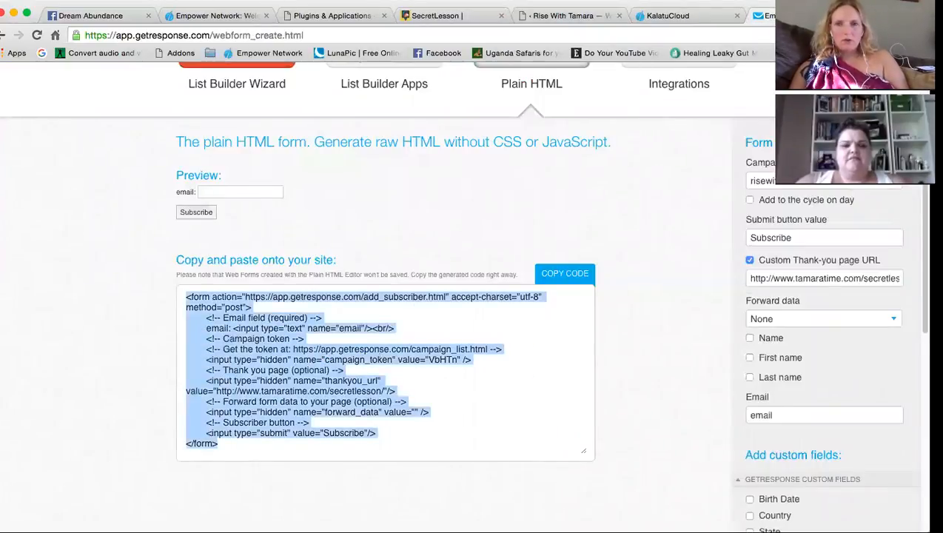
{"action": "left_click", "coordinate": [326, 16]}
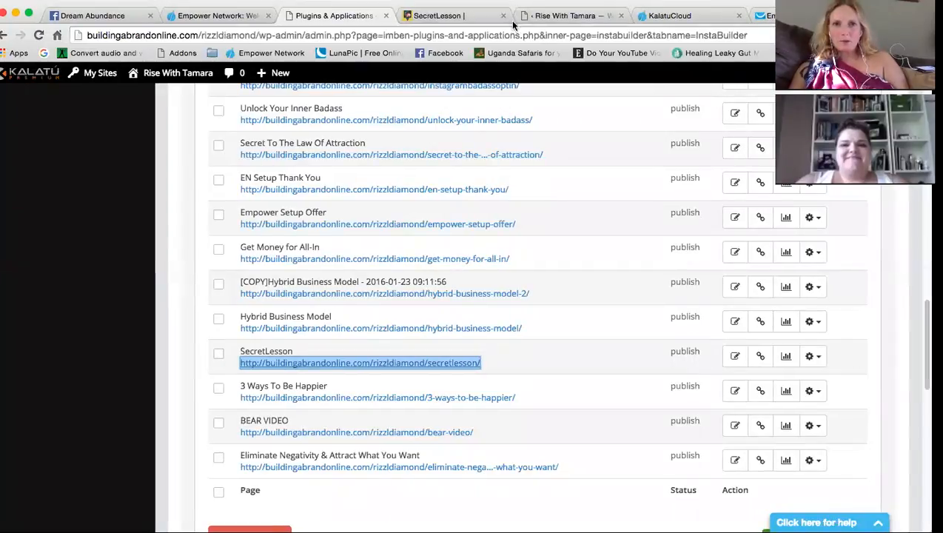
Paste the GetResponse form code into the opt-in code box and process it
{"action": "left_click", "coordinate": [566, 15]}
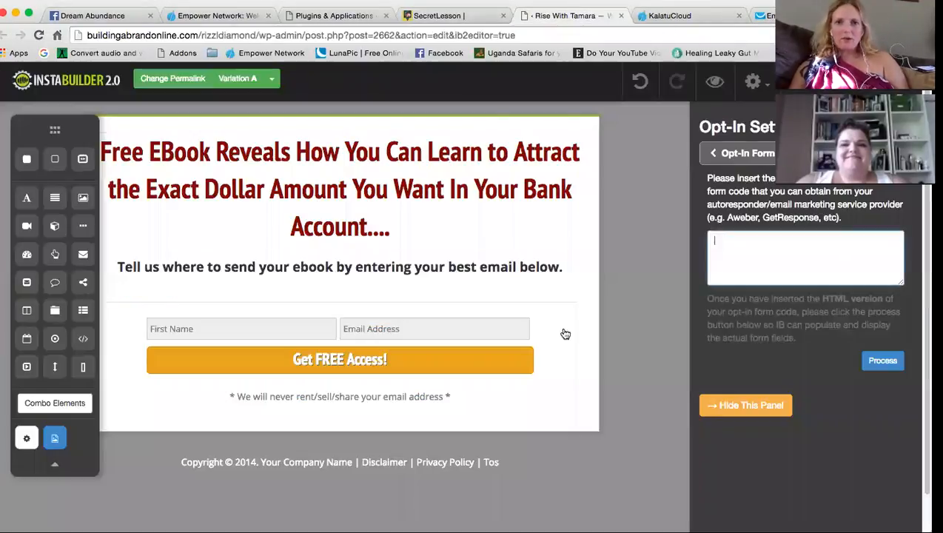
{"action": "left_click", "coordinate": [733, 259]}
{"action": "key", "text": "super+v"}
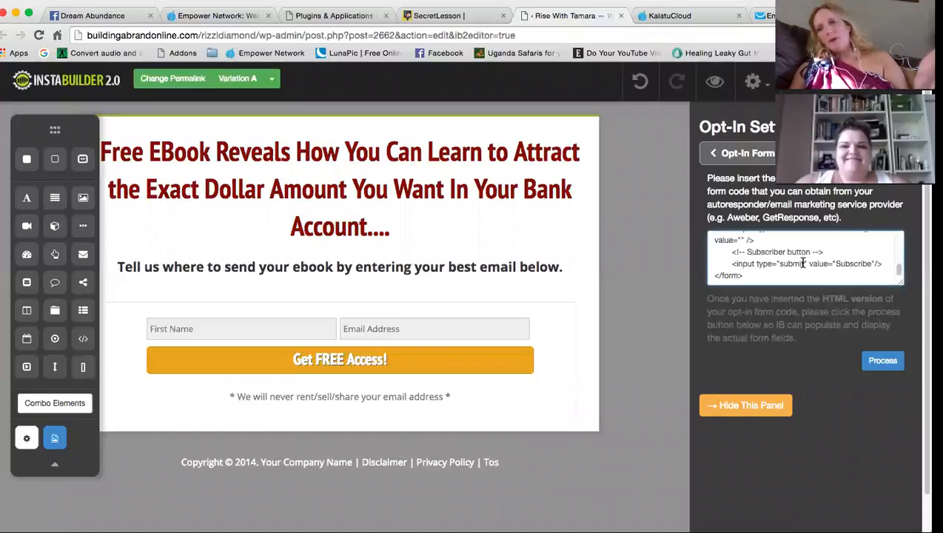
{"action": "left_click", "coordinate": [881, 360]}
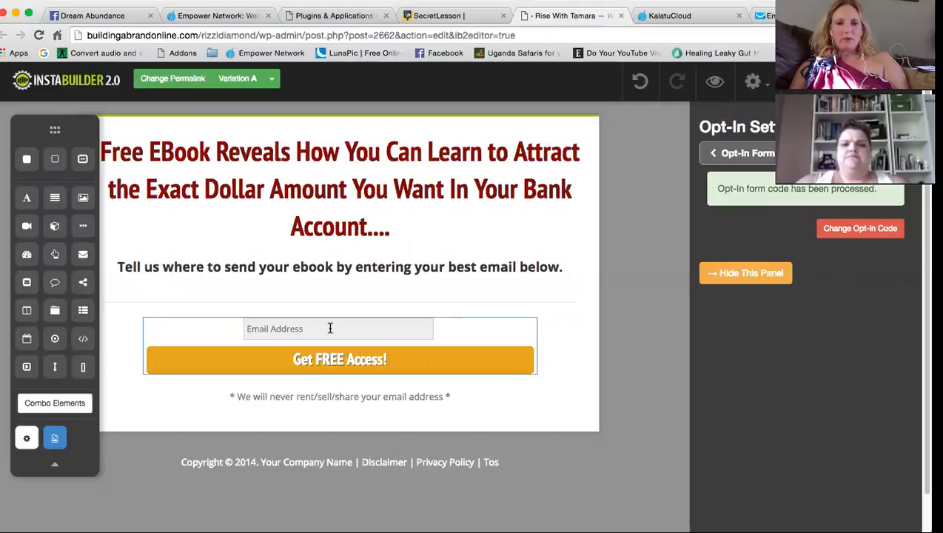
{"action": "left_click", "coordinate": [364, 362]}
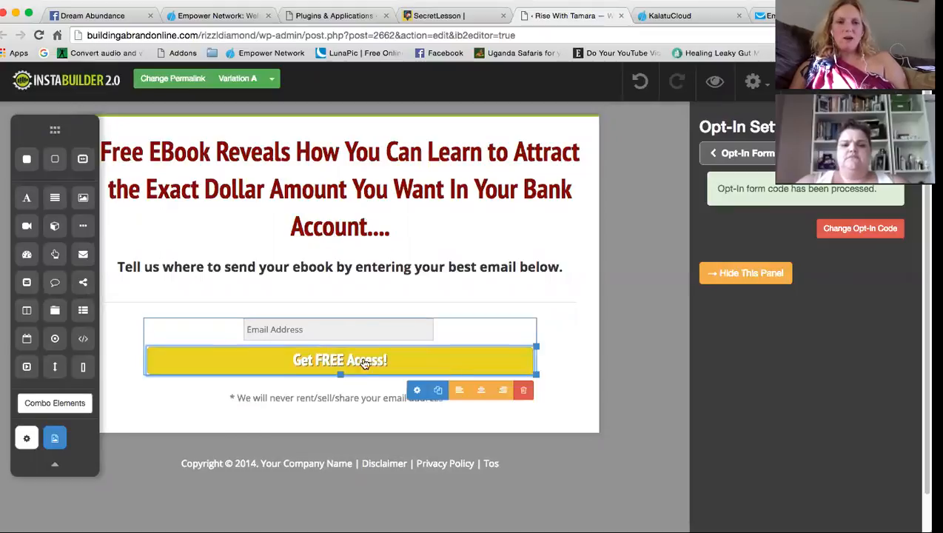
Bring up the text settings for the opt-in form's button
{"action": "left_click", "coordinate": [420, 390]}
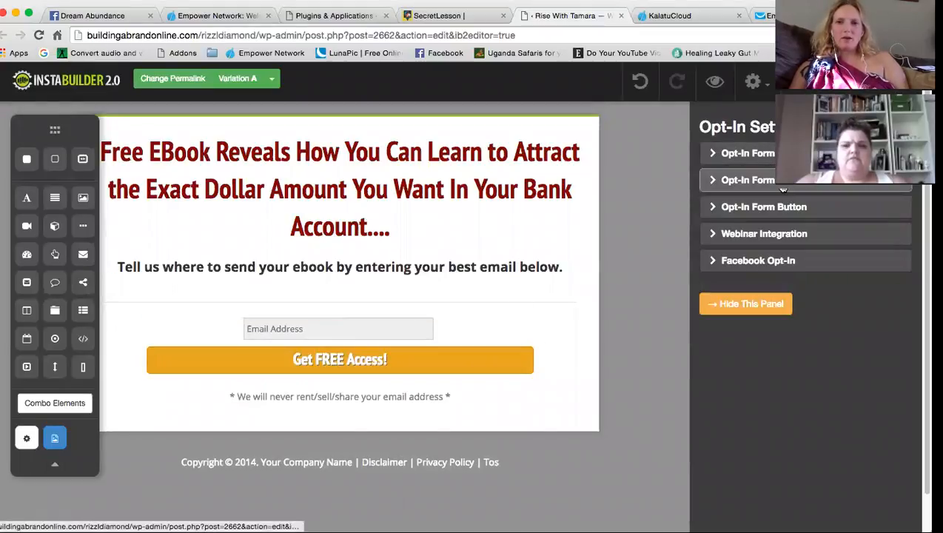
{"action": "left_click", "coordinate": [766, 184]}
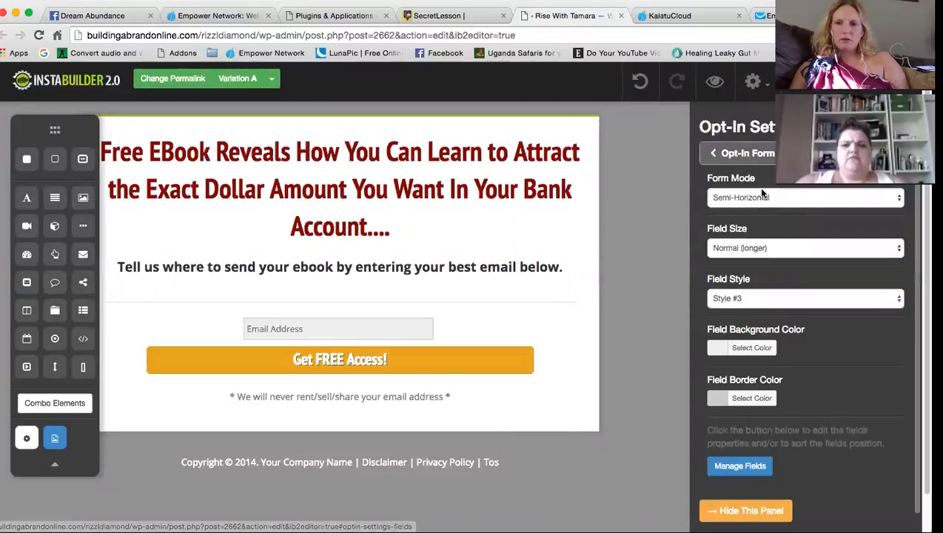
{"action": "left_click", "coordinate": [733, 153]}
{"action": "left_click", "coordinate": [743, 211]}
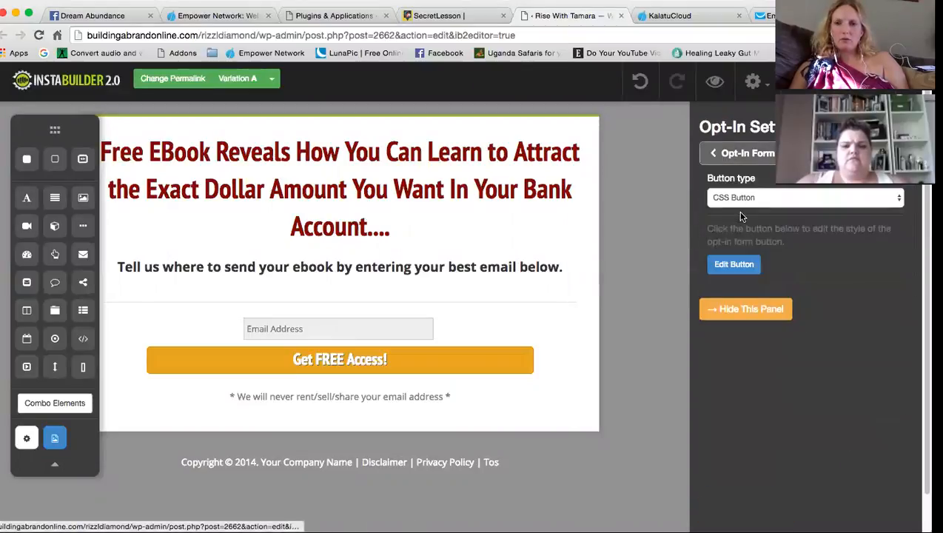
{"action": "left_click", "coordinate": [737, 264]}
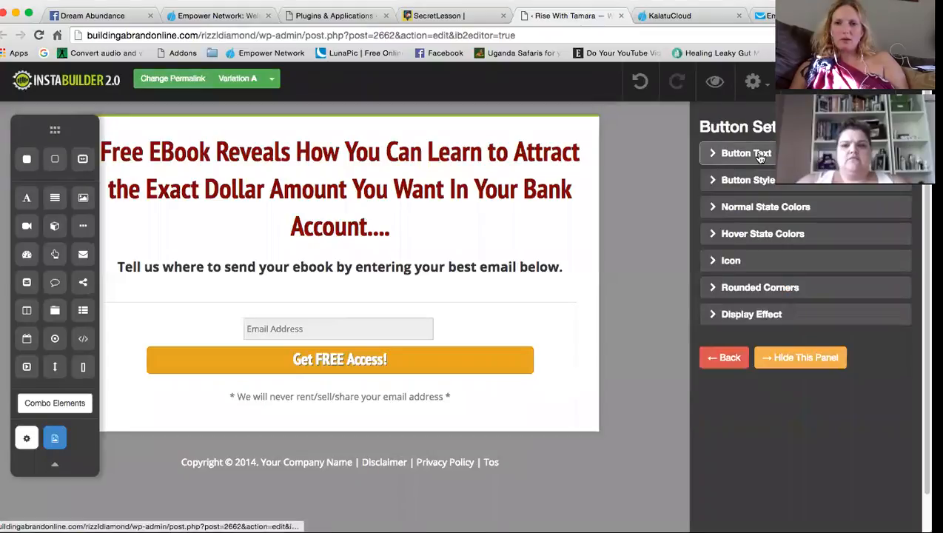
{"action": "left_click", "coordinate": [759, 157]}
Change the button label from 'Get FREE Access!' to 'YES! Send me my FREE EBook!'
{"action": "left_click", "coordinate": [786, 198]}
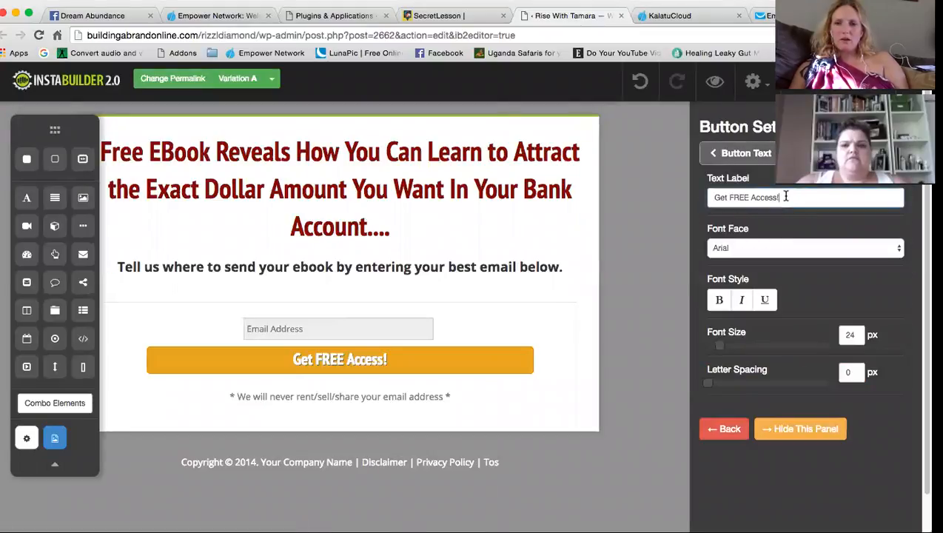
{"action": "triple_click", "coordinate": [786, 197]}
{"action": "left_click", "coordinate": [786, 197]}
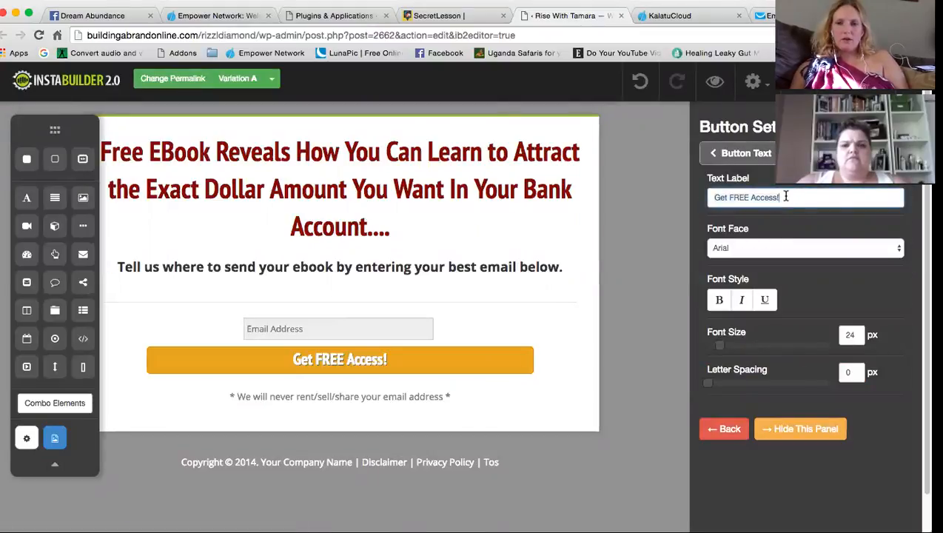
{"action": "key", "text": "BackSpace"}
{"action": "key", "text": "BackSpace"}
{"action": "key", "text": "BackSpace"}
{"action": "key", "text": "BackSpace"}
{"action": "key", "text": "BackSpace"}
{"action": "key", "text": "BackSpace"}
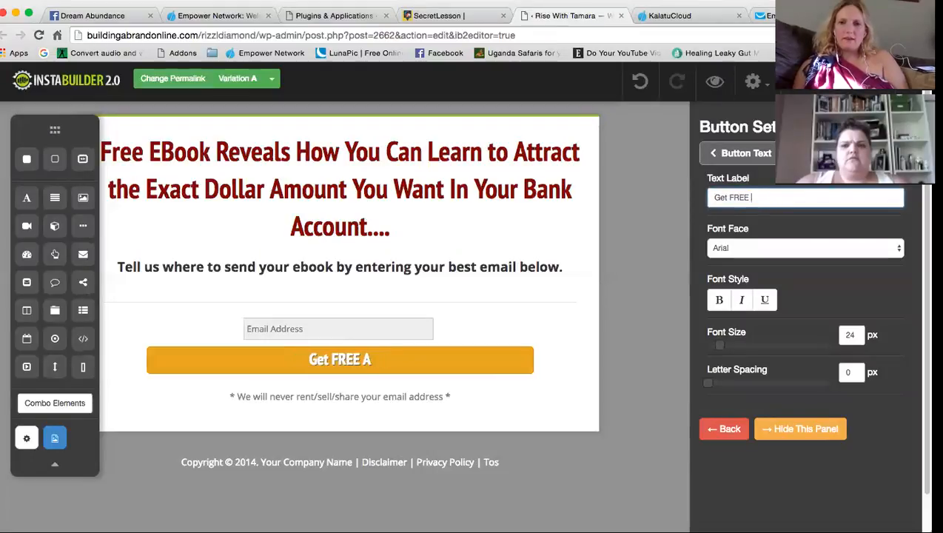
{"action": "type", "text": "EBook"}
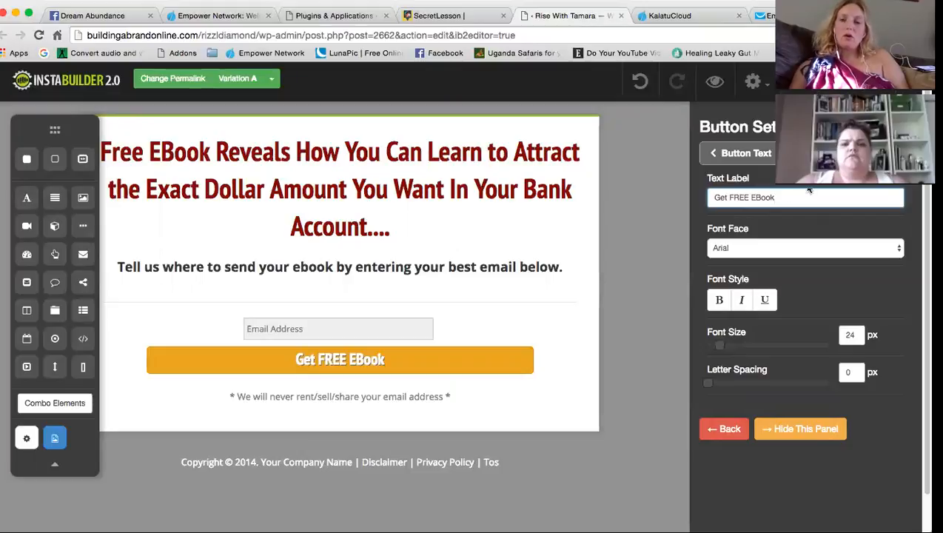
{"action": "left_click", "coordinate": [727, 196]}
{"action": "key", "text": "BackSpace"}
{"action": "key", "text": "BackSpace"}
{"action": "key", "text": "BackSpace"}
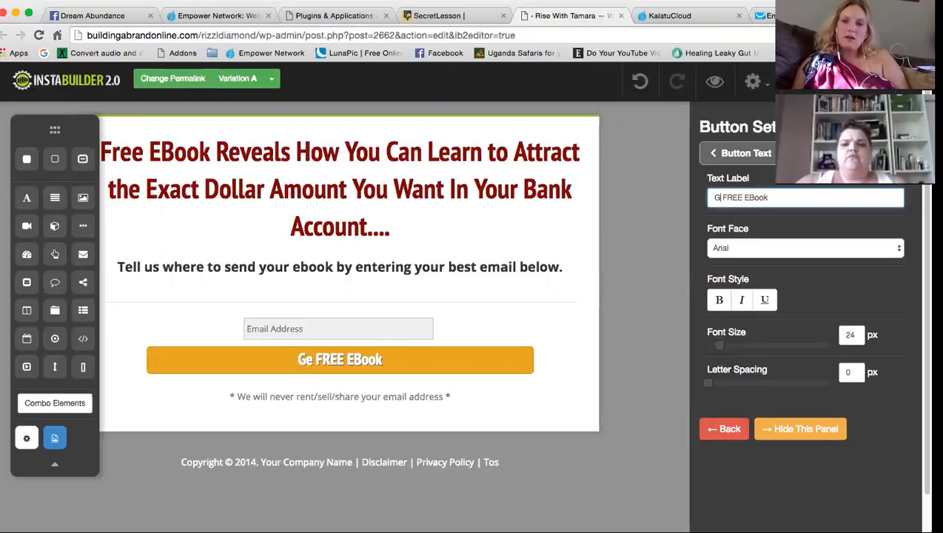
{"action": "type", "text": "Ye"}
{"action": "key", "text": "BackSpace"}
{"action": "type", "text": "ES!"}
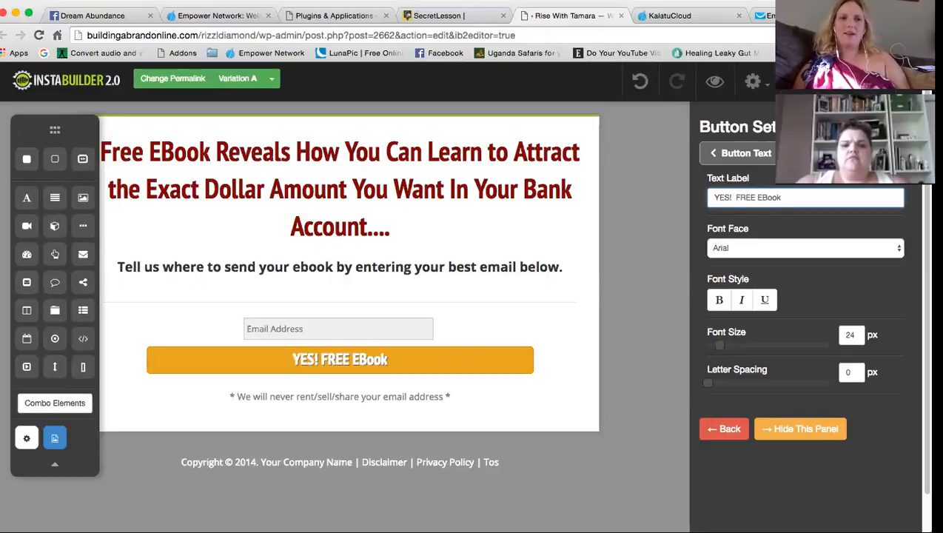
{"action": "type", "text": "Send me "}
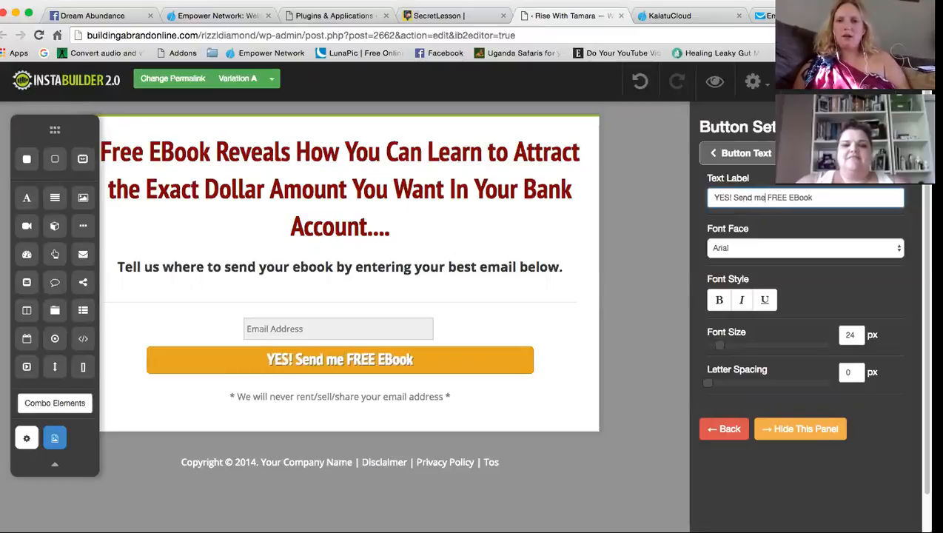
{"action": "type", "text": "my"}
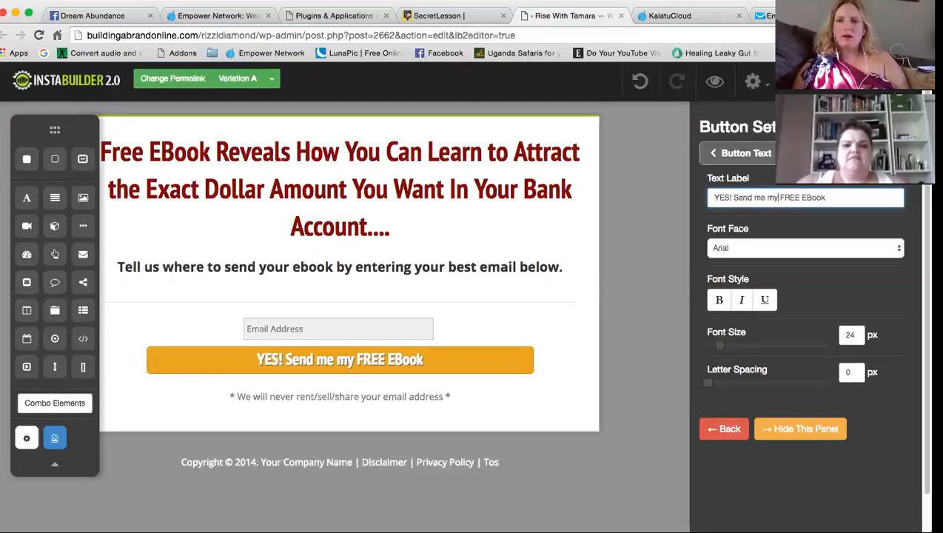
{"action": "left_click", "coordinate": [831, 201]}
{"action": "type", "text": "!"}
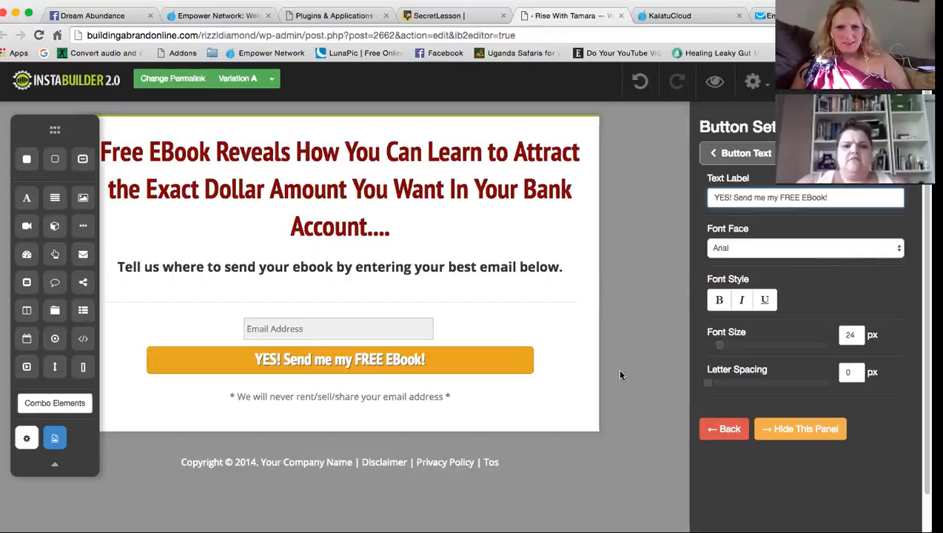
{"action": "left_click", "coordinate": [732, 152]}
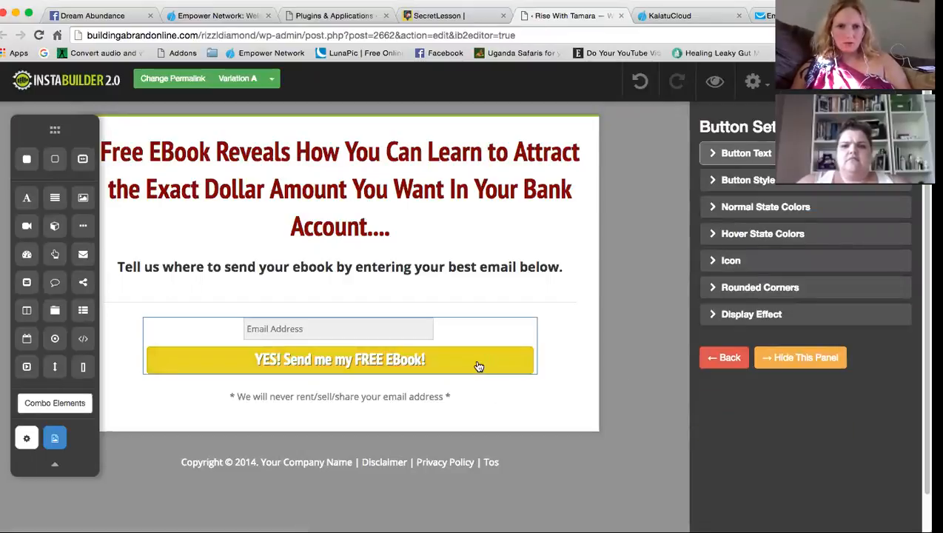
Review the button's display effect options
{"action": "left_click", "coordinate": [731, 313]}
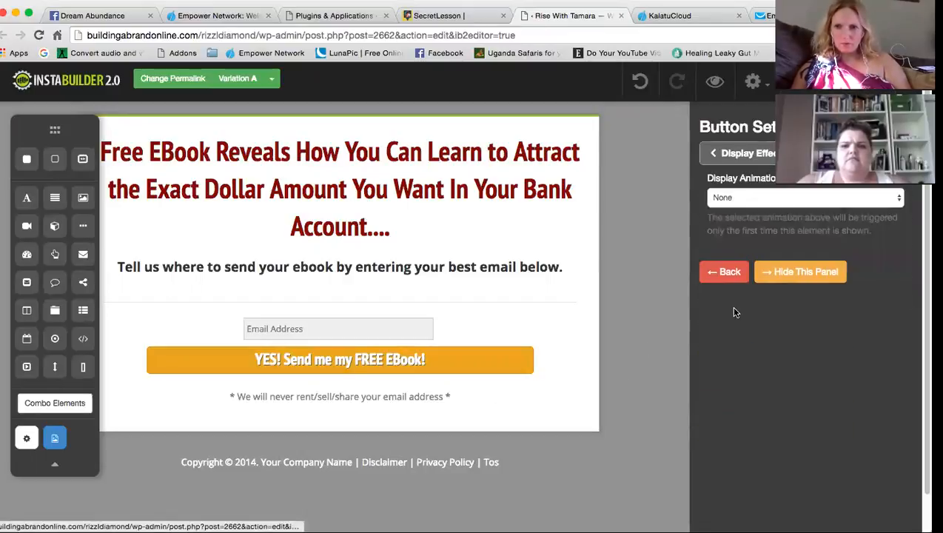
{"action": "left_click", "coordinate": [749, 168]}
{"action": "left_click", "coordinate": [764, 93]}
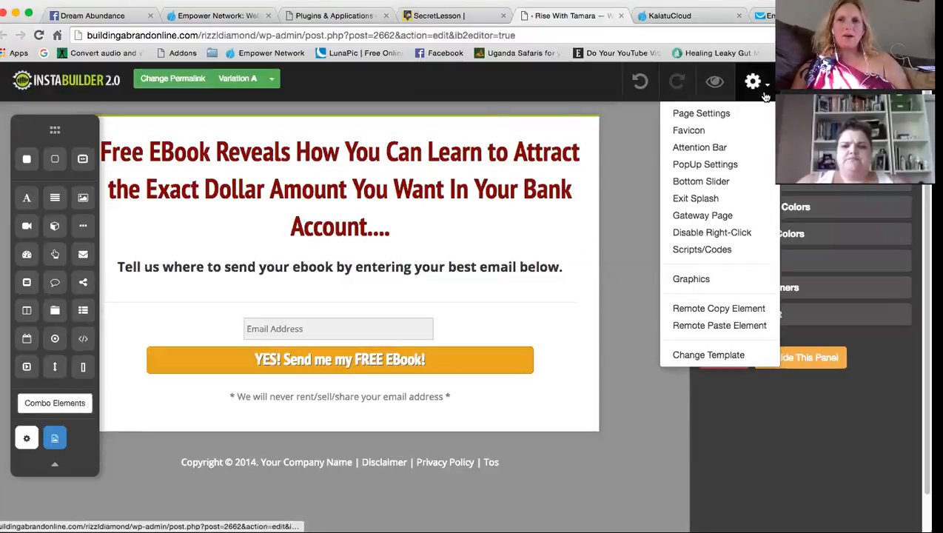
Replace the page title classicsqueezegrey with 'Law of Attraction for Money'
{"action": "left_click", "coordinate": [725, 114]}
{"action": "left_click", "coordinate": [736, 153]}
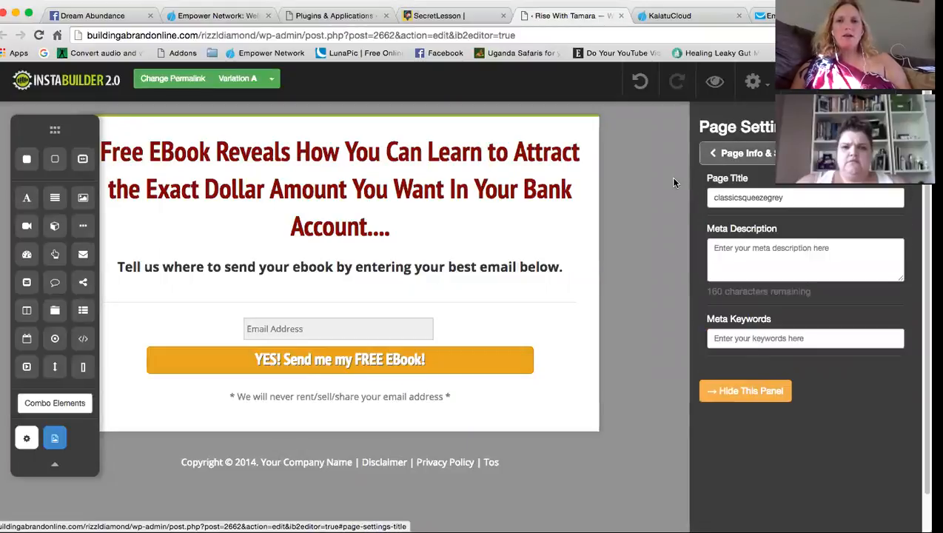
{"action": "double_click", "coordinate": [766, 196]}
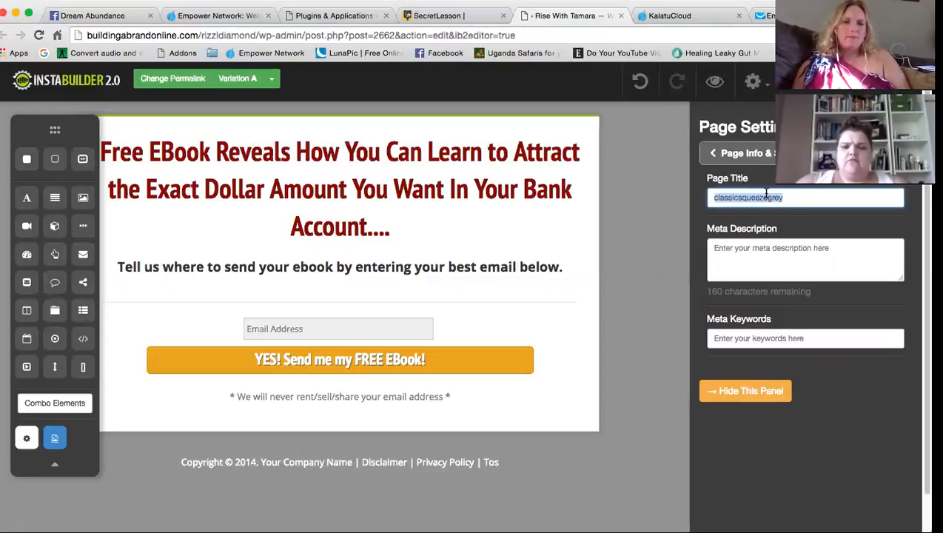
{"action": "type", "text": "La"}
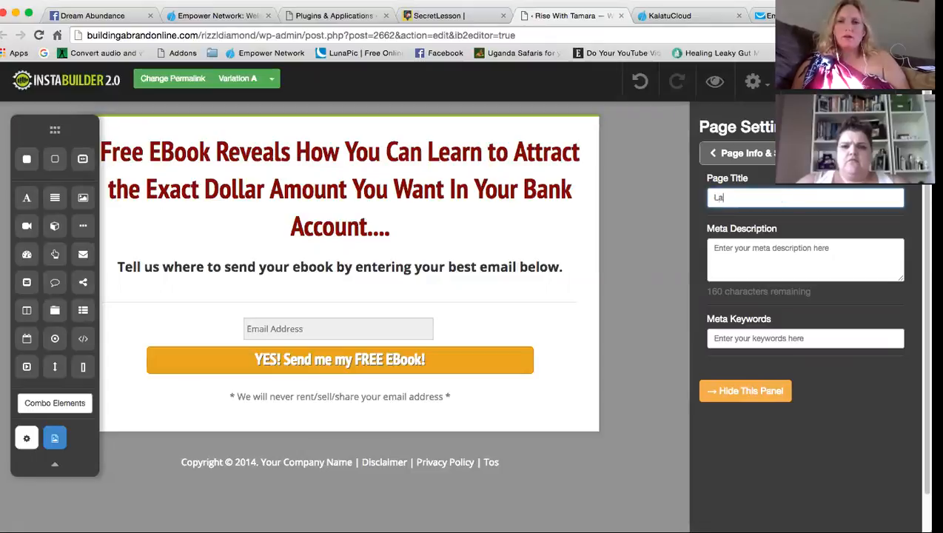
{"action": "type", "text": "w of Attraction for Money"}
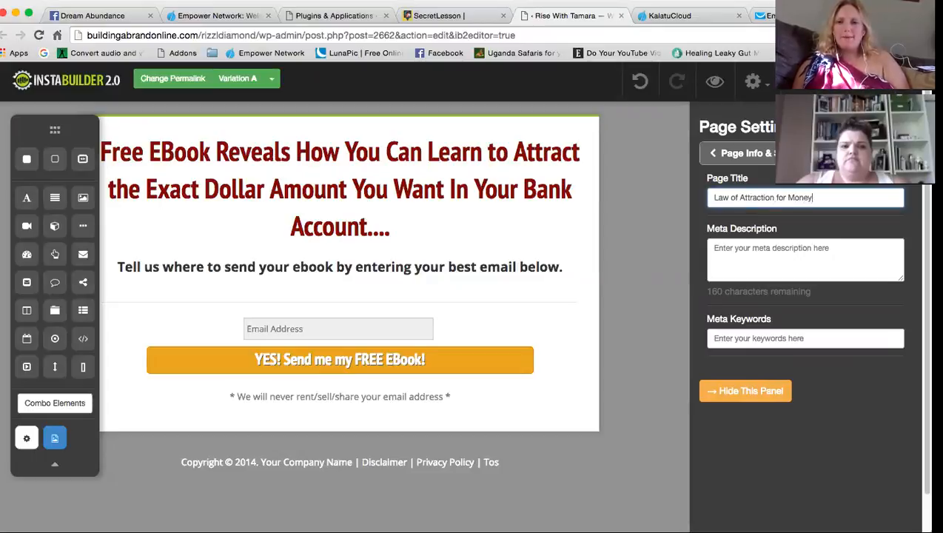
{"action": "key", "text": "Tab"}
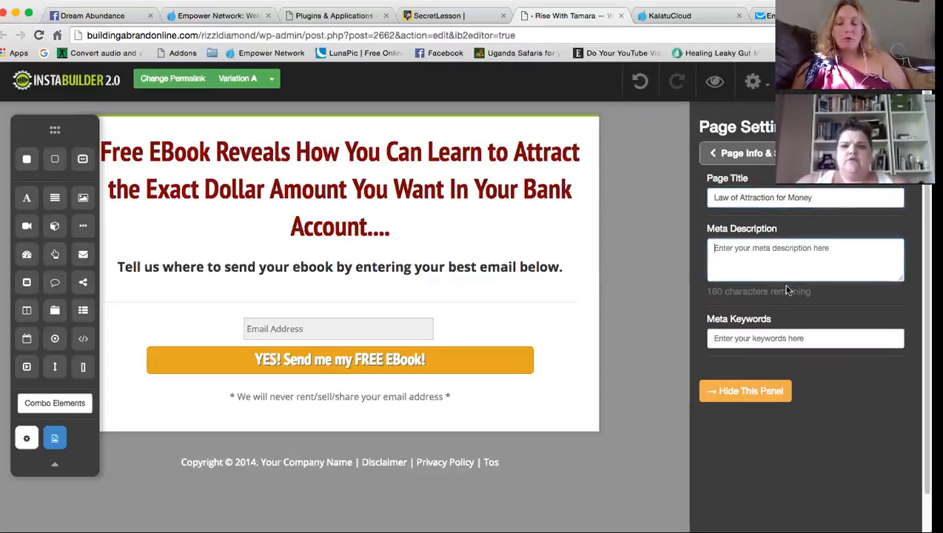
Copy the page title into Meta Keywords and save the squeeze page
{"action": "left_click", "coordinate": [775, 333]}
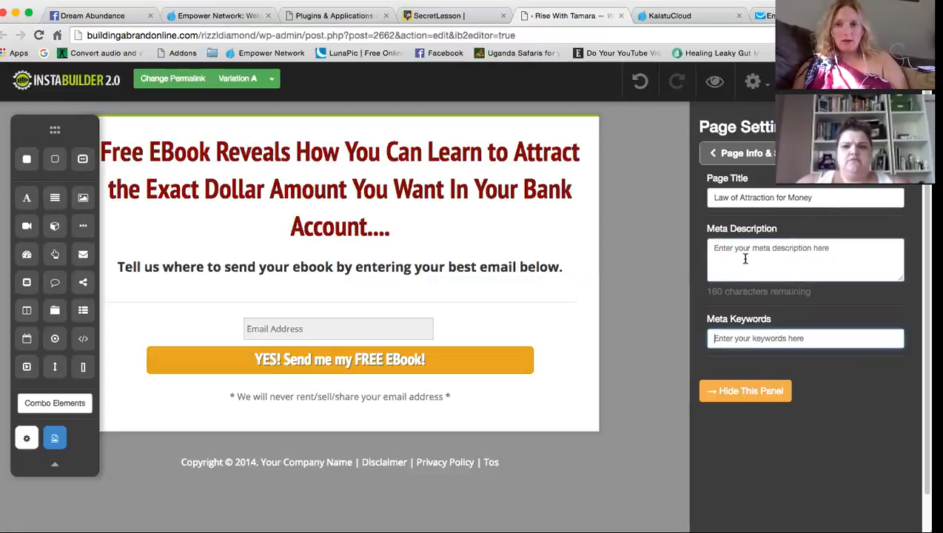
{"action": "triple_click", "coordinate": [752, 196]}
{"action": "key", "text": "super+c"}
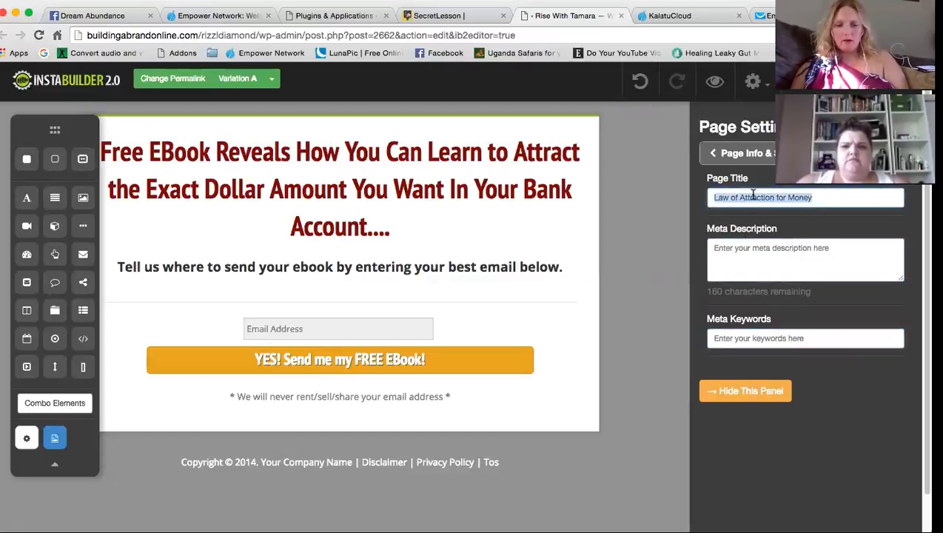
{"action": "left_click", "coordinate": [763, 335]}
{"action": "key", "text": "super+v"}
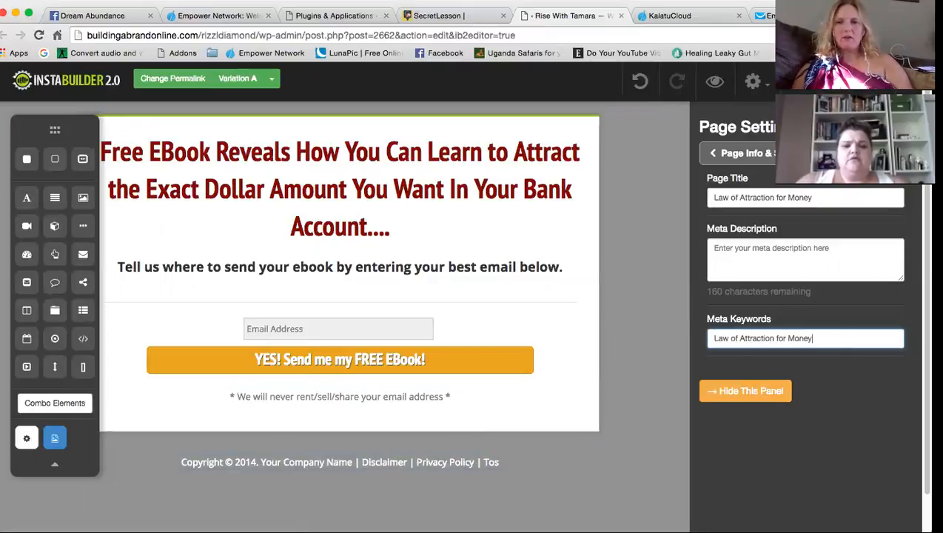
{"action": "left_click", "coordinate": [54, 437]}
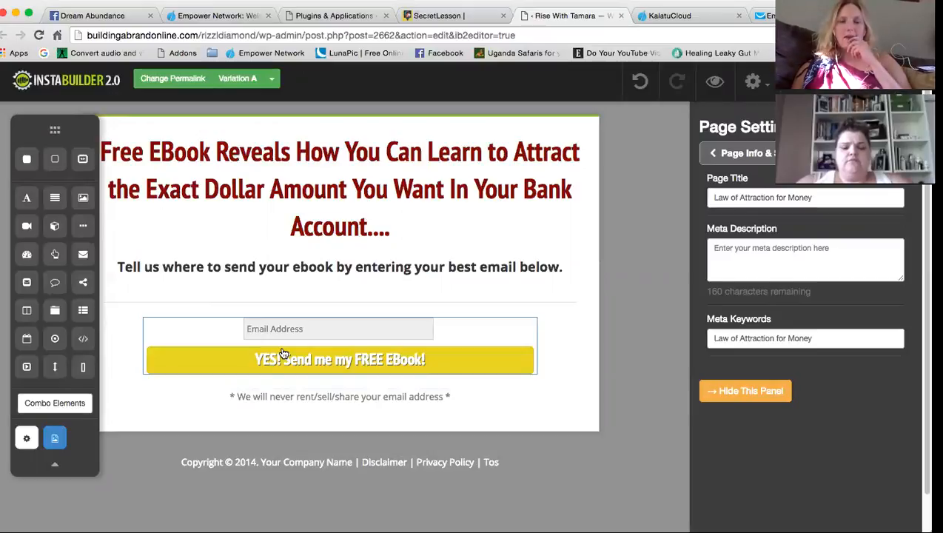
{"action": "left_click", "coordinate": [348, 16]}
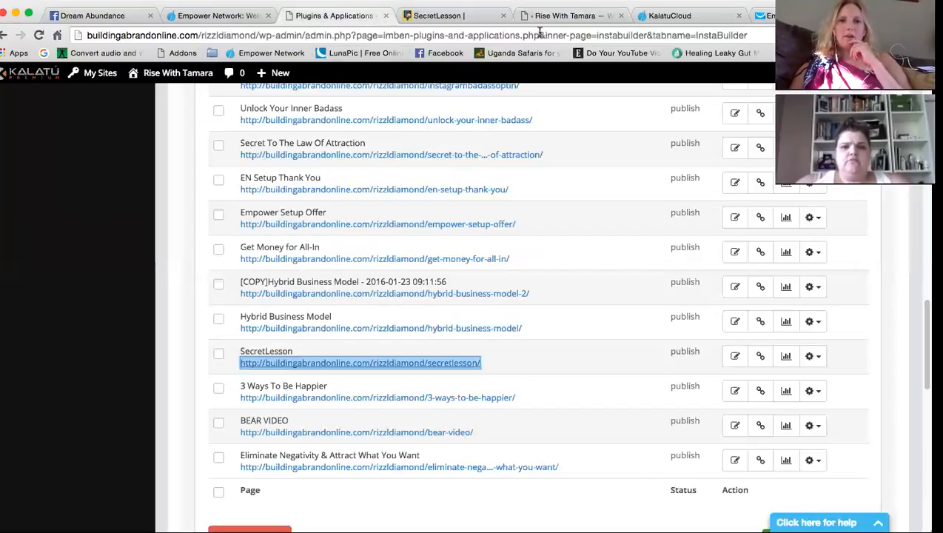
Start a new InstaBuilder page with Template Type set to All
{"action": "scroll", "coordinate": [526, 379], "scroll_direction": "up", "scroll_amount": 10}
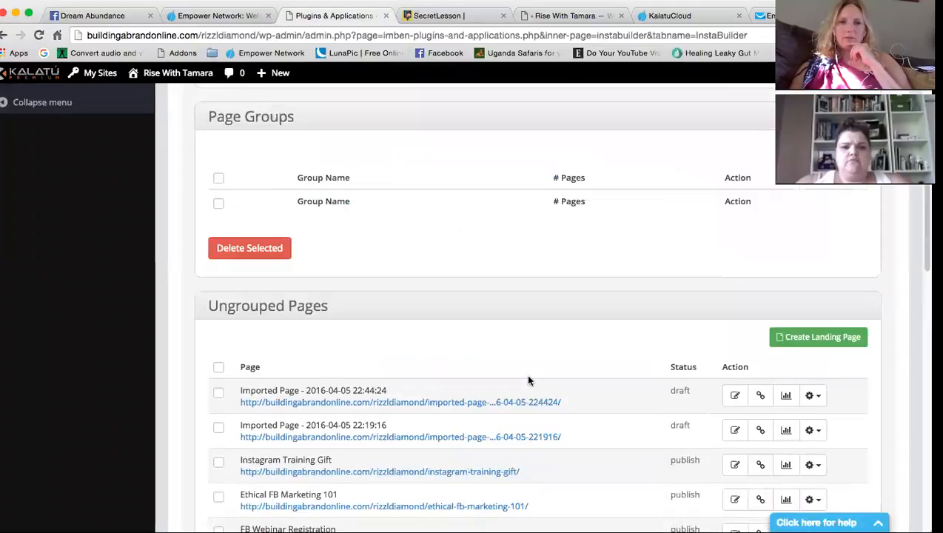
{"action": "scroll", "coordinate": [528, 380], "scroll_direction": "up", "scroll_amount": 5}
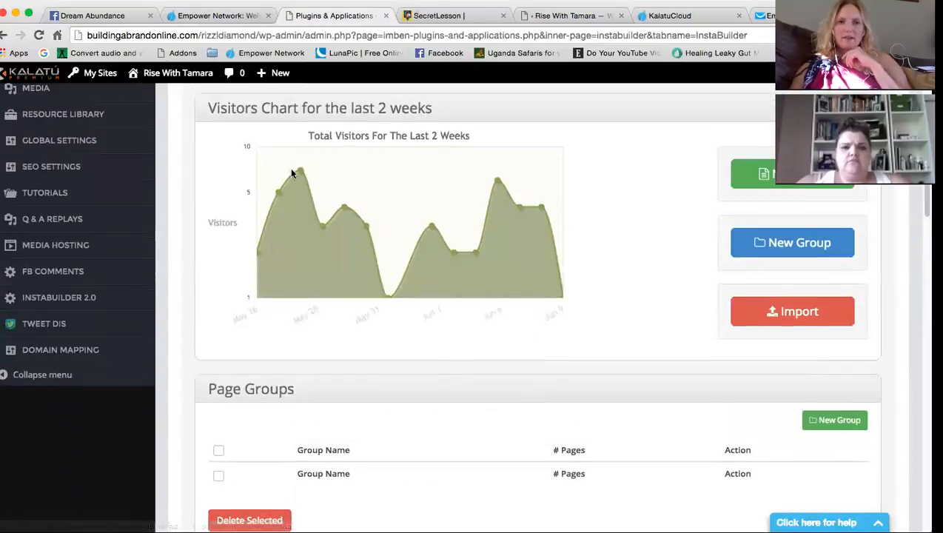
{"action": "left_click", "coordinate": [807, 181]}
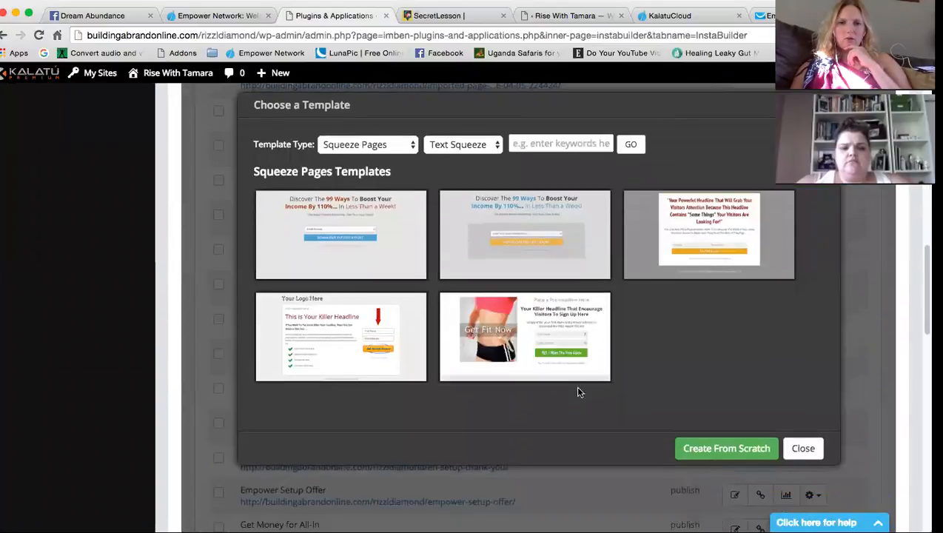
{"action": "left_click", "coordinate": [390, 144]}
{"action": "left_click", "coordinate": [390, 144]}
{"action": "left_click", "coordinate": [390, 145]}
{"action": "left_click", "coordinate": [353, 122]}
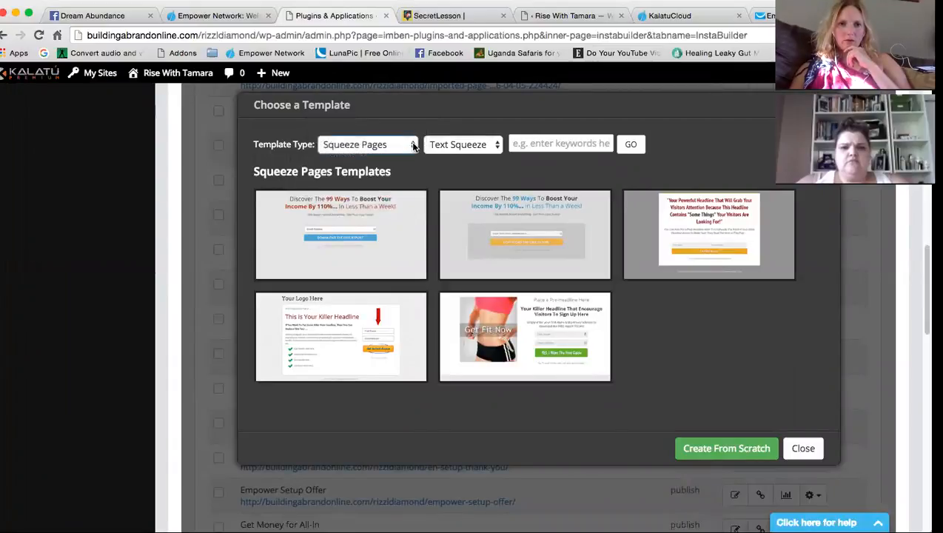
Filter to Hybrid Sales Page templates and pick the red Watch This Video template
{"action": "left_click", "coordinate": [461, 146]}
{"action": "left_click", "coordinate": [461, 146]}
{"action": "left_click", "coordinate": [460, 146]}
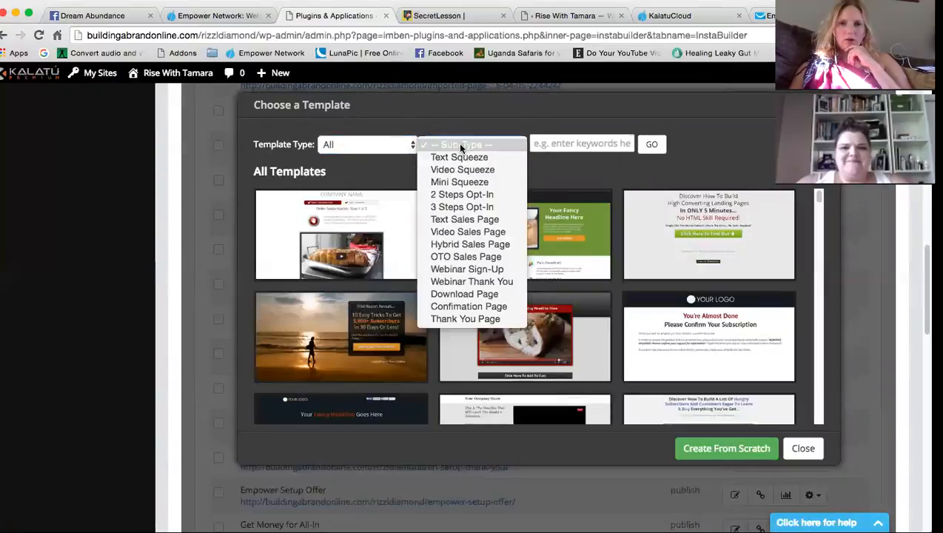
{"action": "left_click", "coordinate": [446, 233]}
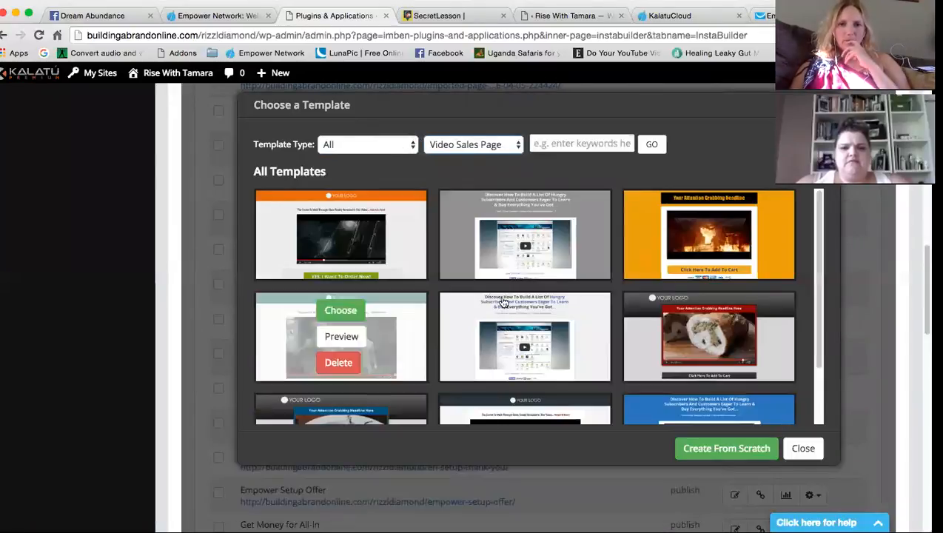
{"action": "scroll", "coordinate": [625, 383], "scroll_direction": "down", "scroll_amount": 2}
{"action": "scroll", "coordinate": [626, 382], "scroll_direction": "down", "scroll_amount": 2}
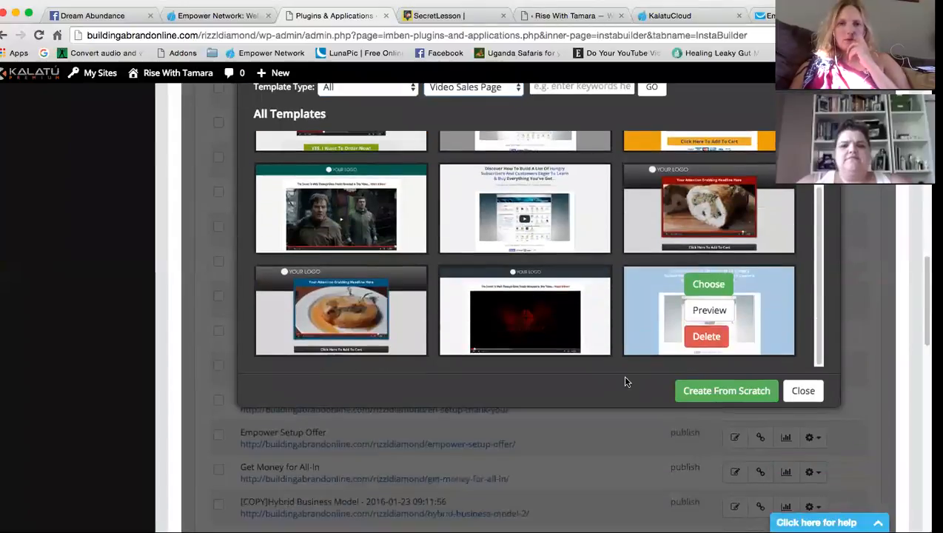
{"action": "scroll", "coordinate": [644, 321], "scroll_direction": "up", "scroll_amount": 5}
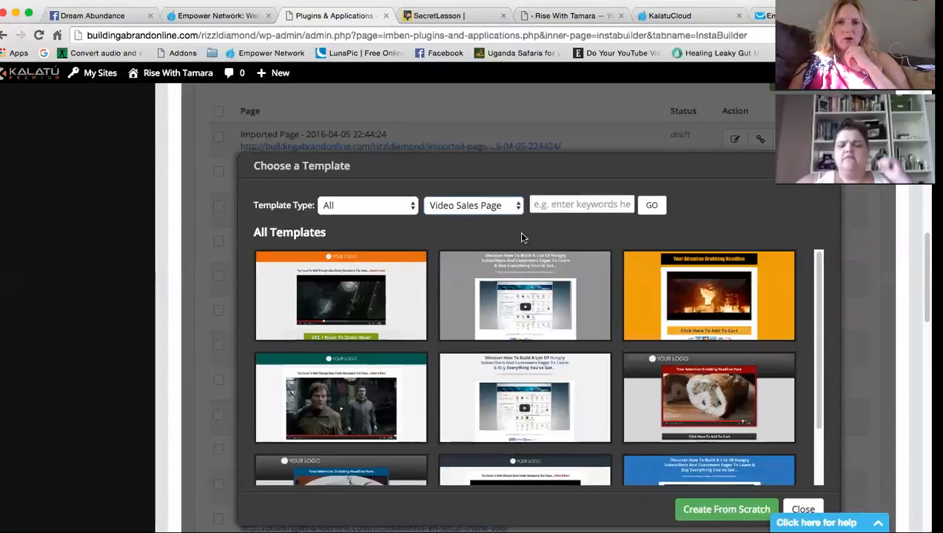
{"action": "left_click", "coordinate": [503, 202]}
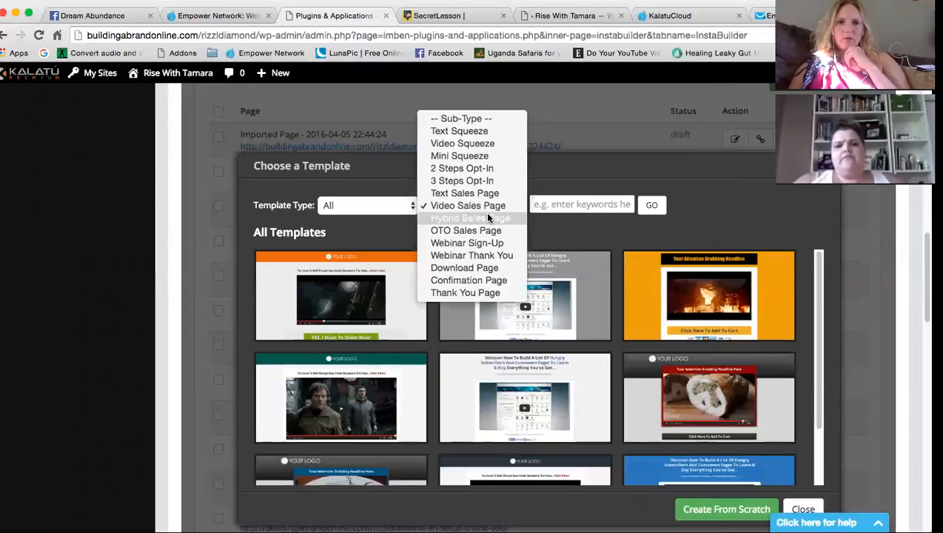
{"action": "left_click", "coordinate": [485, 217]}
{"action": "scroll", "coordinate": [526, 373], "scroll_direction": "down", "scroll_amount": 5}
{"action": "scroll", "coordinate": [602, 422], "scroll_direction": "down", "scroll_amount": 2}
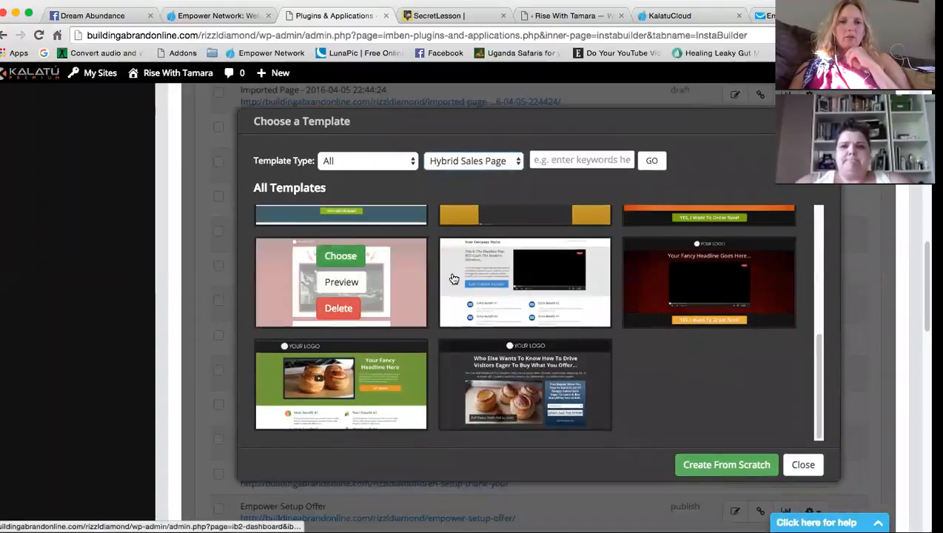
{"action": "mouse_move", "coordinate": [322, 279]}
{"action": "left_click", "coordinate": [340, 257]}
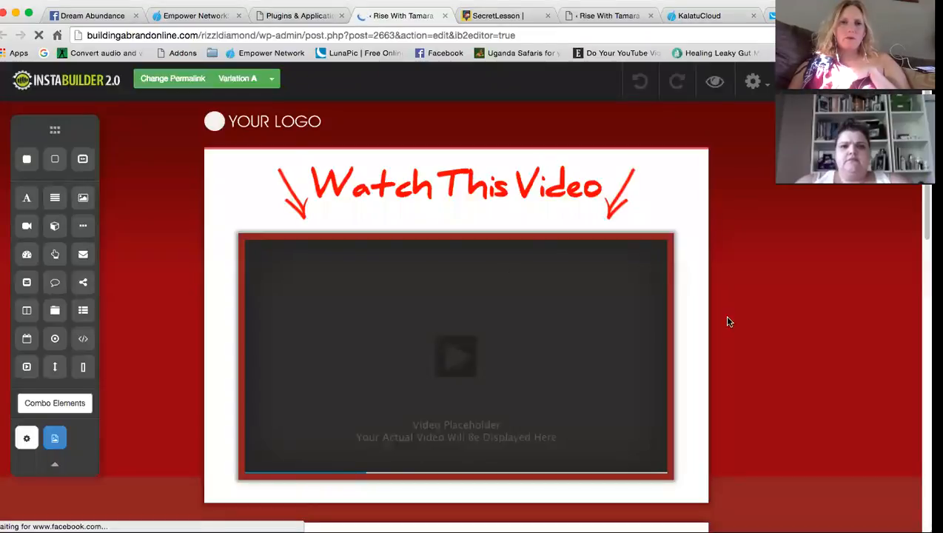
Delete the YOUR LOGO element and INTRODUCING section, then open the video placeholder's settings
{"action": "left_click", "coordinate": [280, 129]}
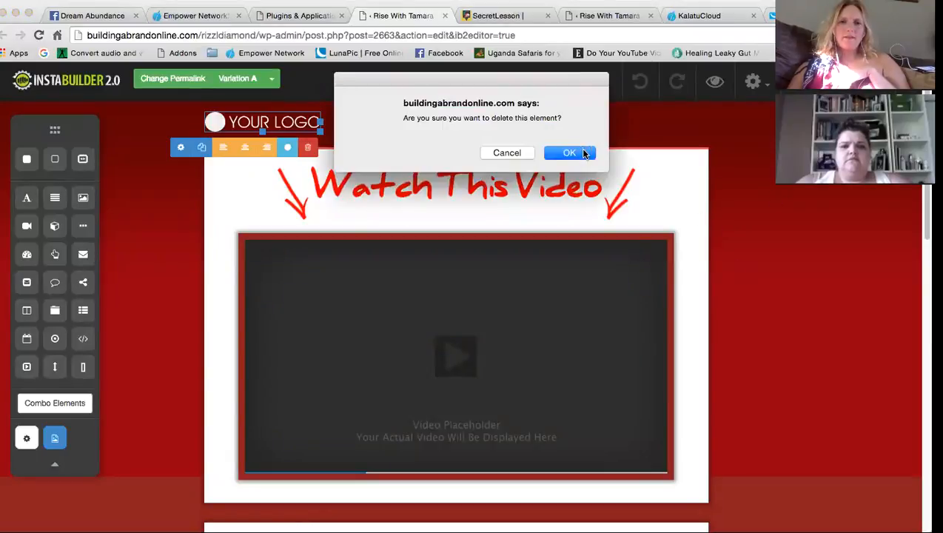
{"action": "left_click", "coordinate": [568, 152]}
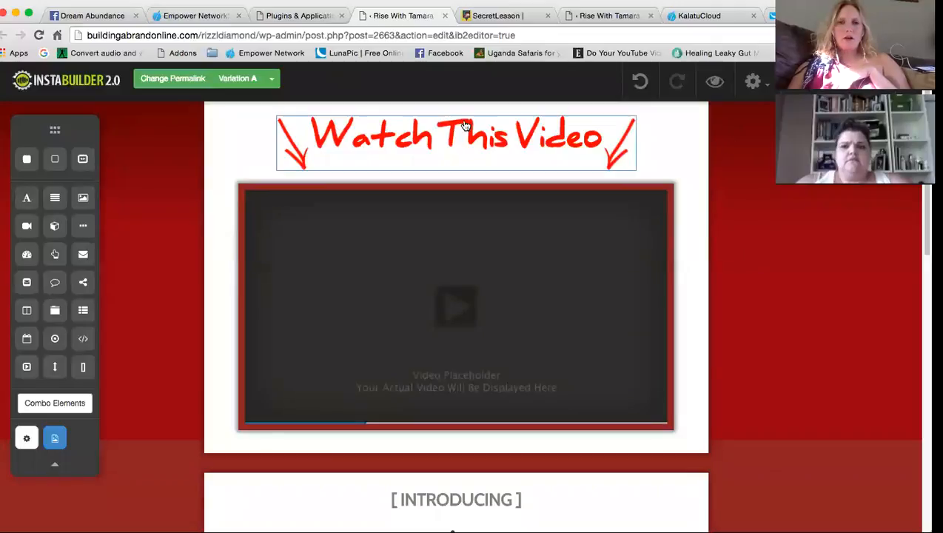
{"action": "scroll", "coordinate": [576, 222], "scroll_direction": "down", "scroll_amount": 3}
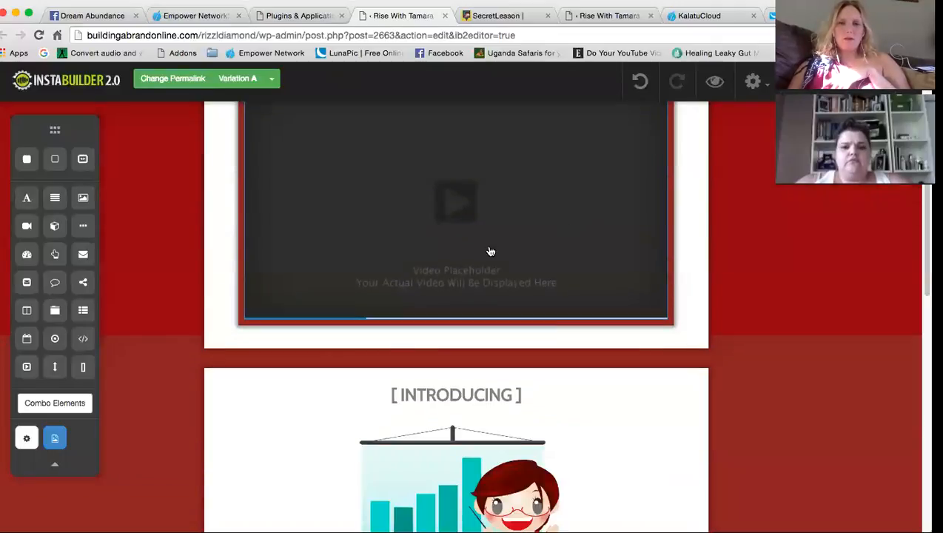
{"action": "scroll", "coordinate": [576, 261], "scroll_direction": "down", "scroll_amount": 6}
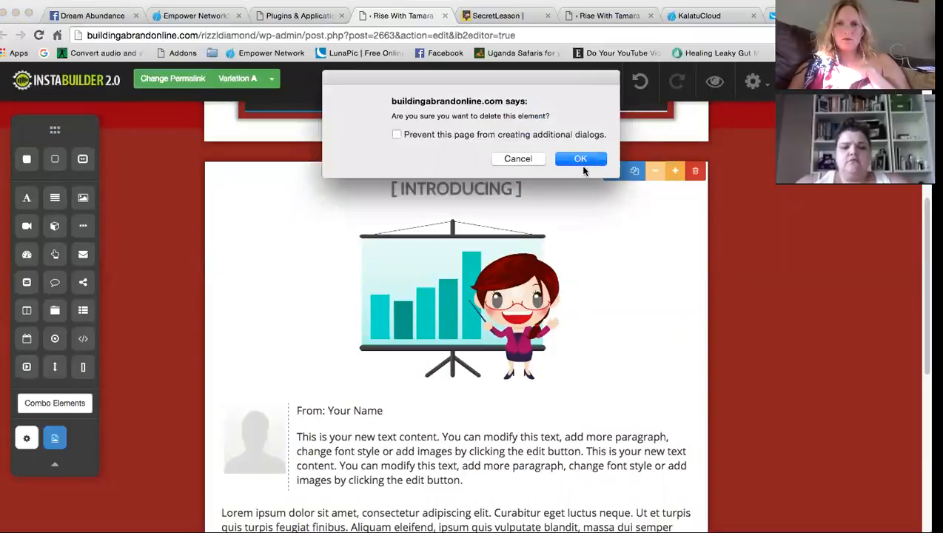
{"action": "left_click", "coordinate": [579, 160]}
{"action": "left_click", "coordinate": [501, 332]}
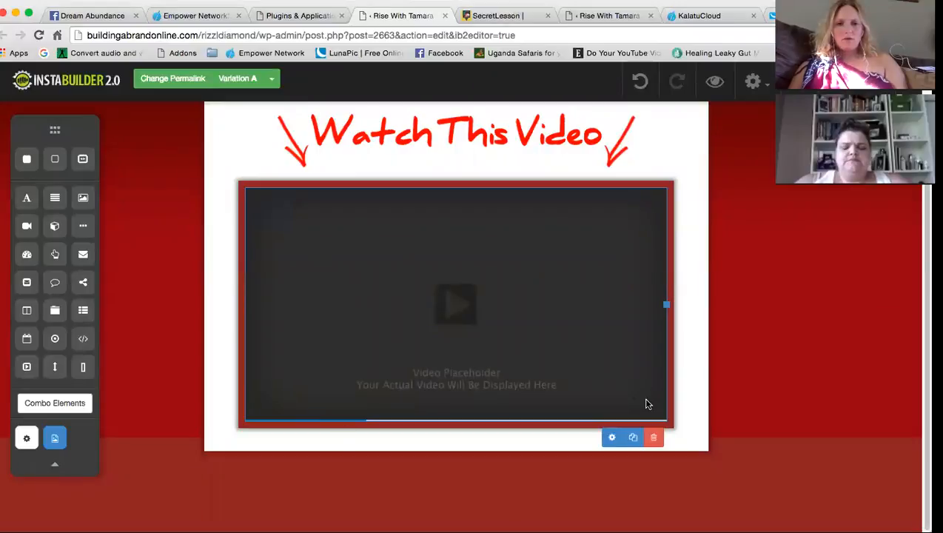
{"action": "left_click", "coordinate": [611, 438]}
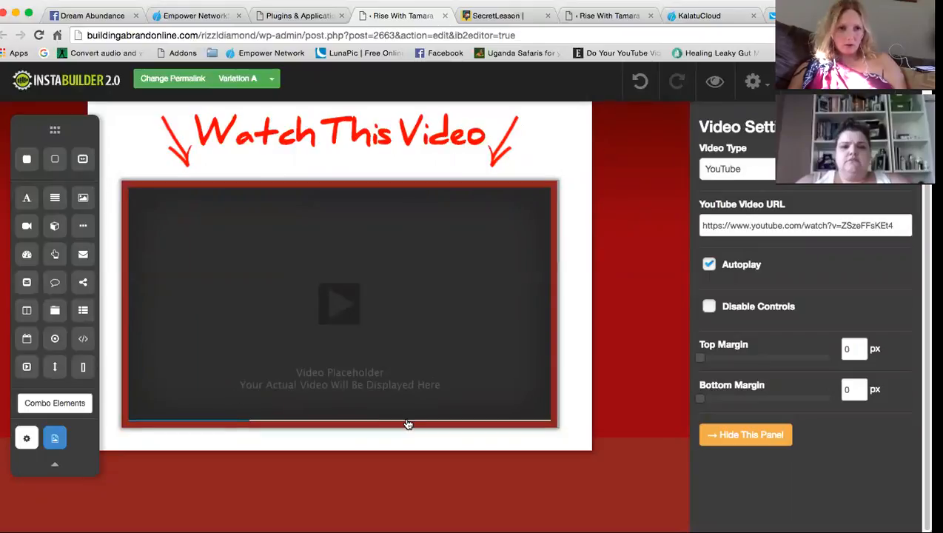
Switch the video type to Embed Code and look over the page settings menu
{"action": "left_click", "coordinate": [814, 172]}
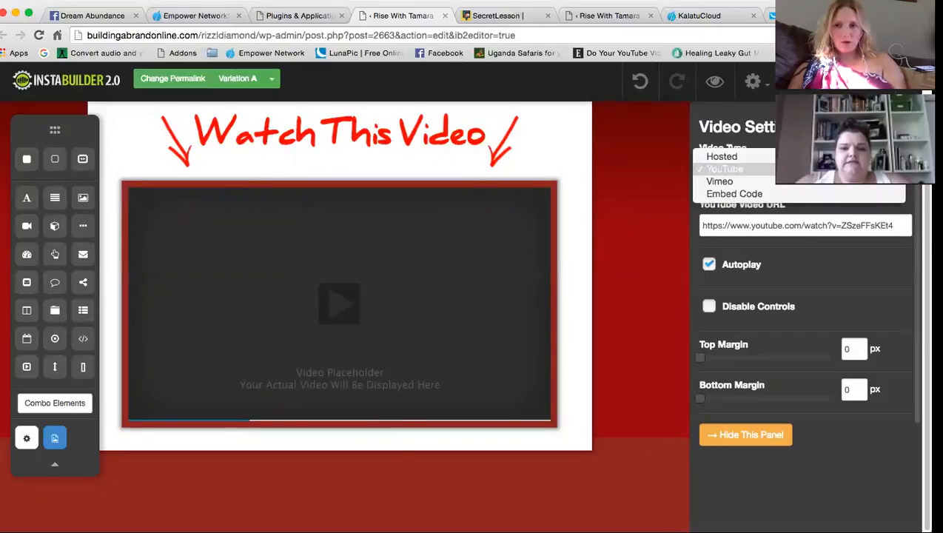
{"action": "left_click", "coordinate": [814, 193]}
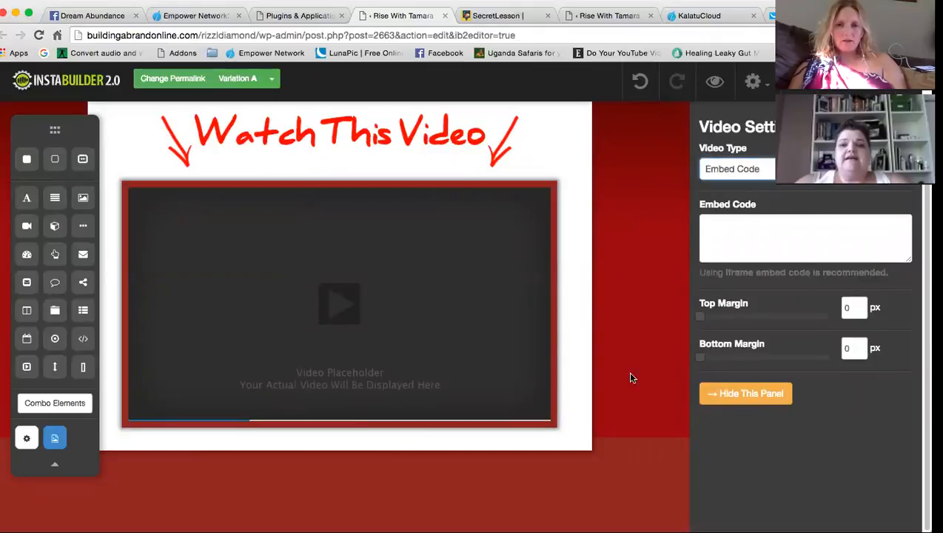
{"action": "left_click", "coordinate": [753, 81]}
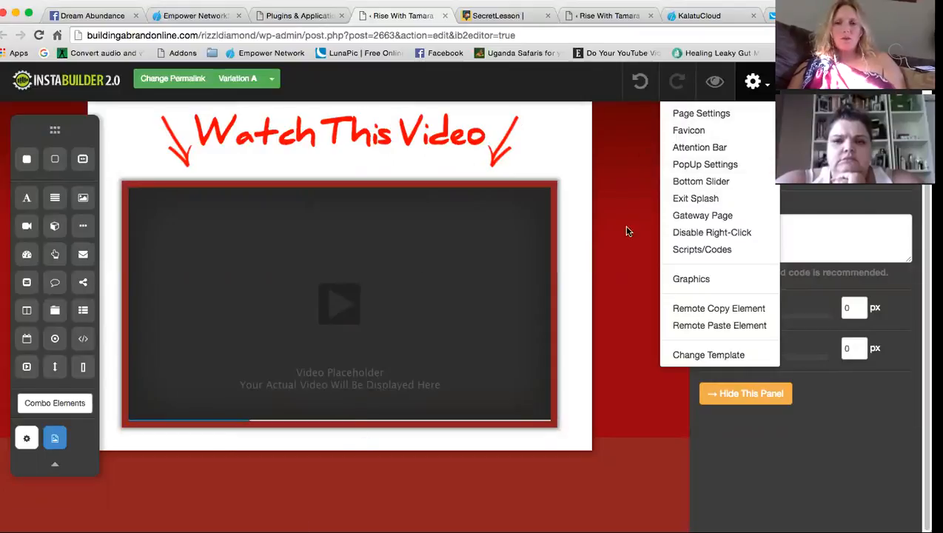
{"action": "left_click", "coordinate": [819, 244]}
Set the video type back to YouTube and open a new browser tab
{"action": "left_click", "coordinate": [758, 169]}
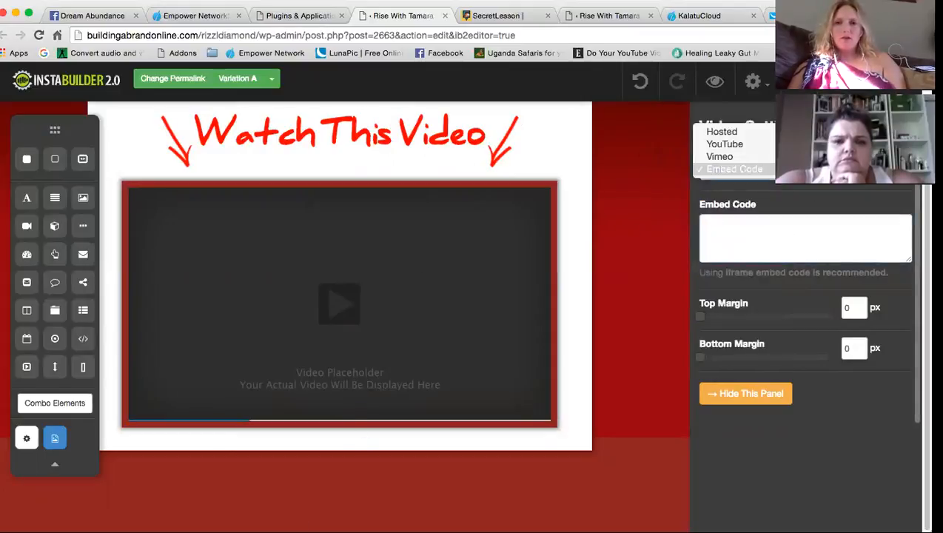
{"action": "left_click", "coordinate": [770, 145]}
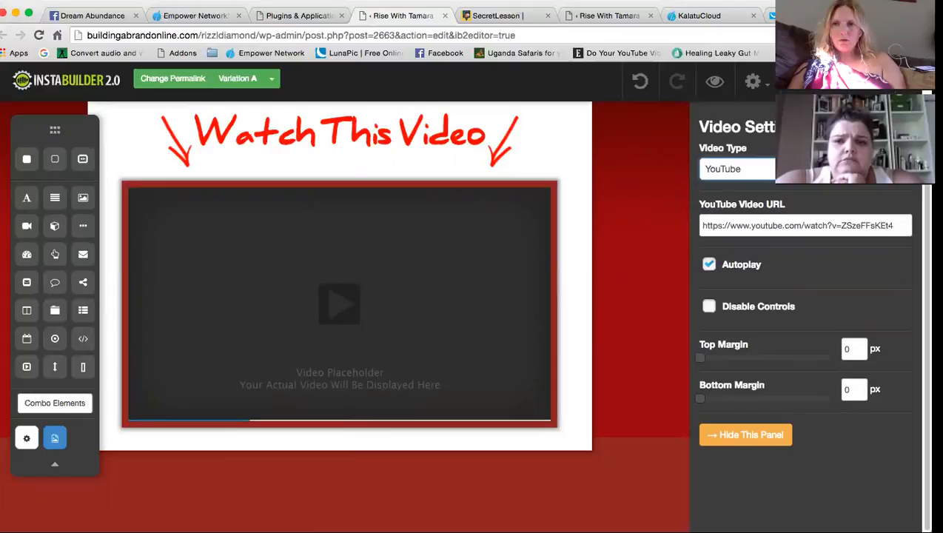
{"action": "left_click", "coordinate": [880, 15]}
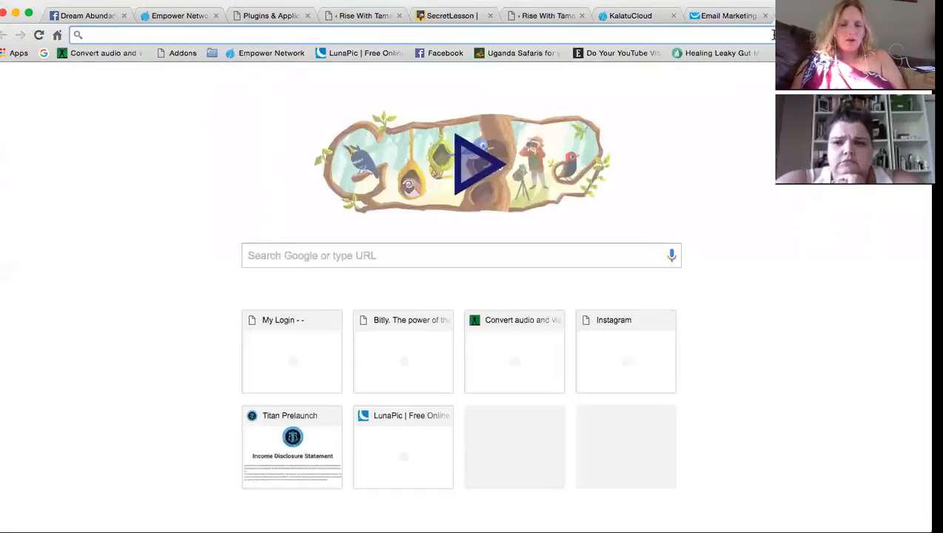
Go to YouTube and show your channel's uploaded videos
{"action": "type", "text": "www.youtube.com"}
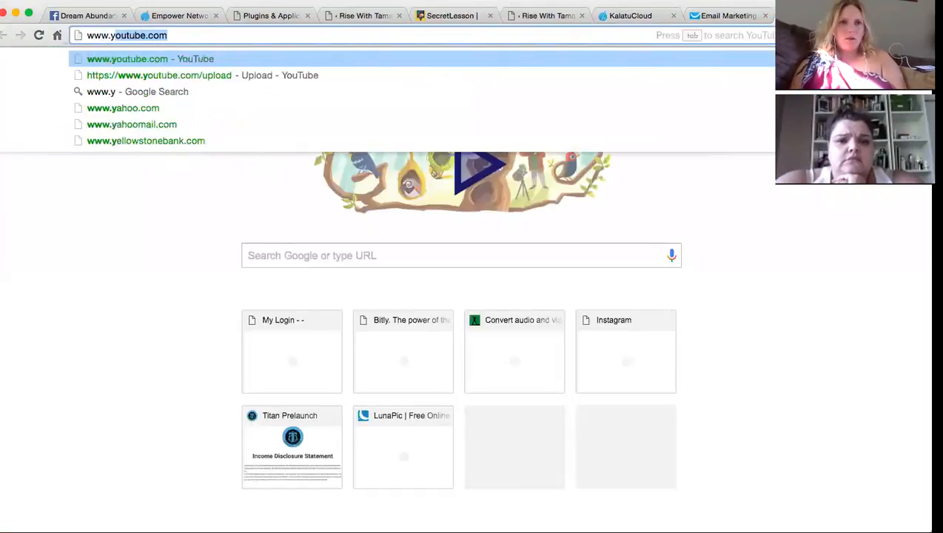
{"action": "key", "text": "Return"}
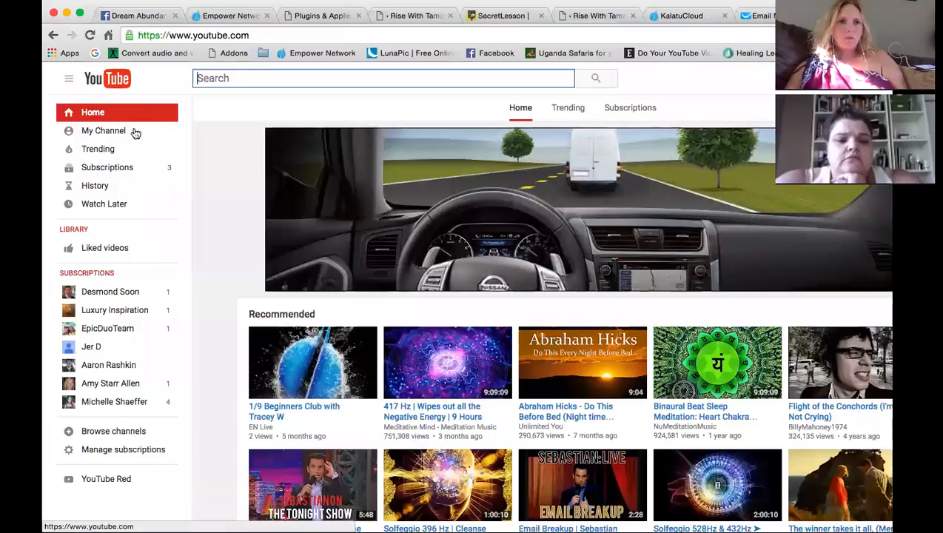
{"action": "left_click", "coordinate": [107, 131]}
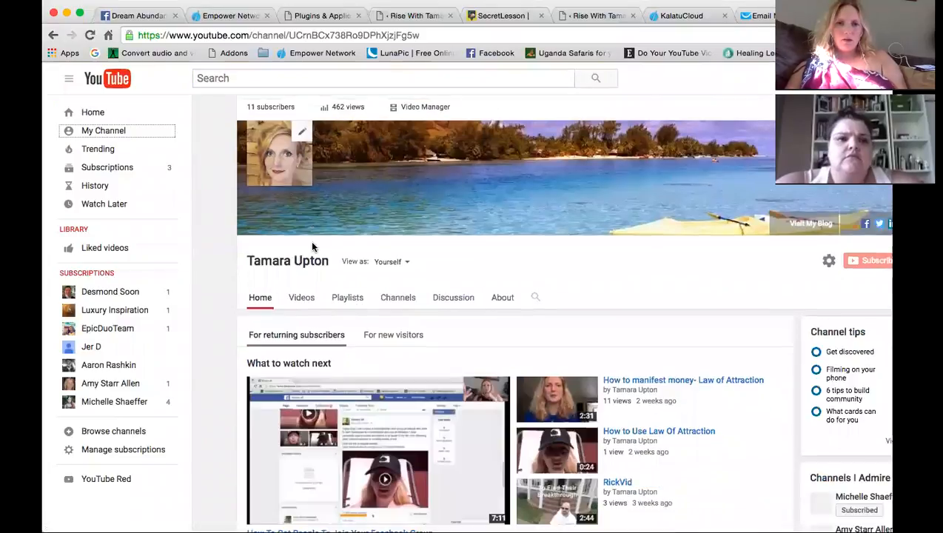
{"action": "left_click", "coordinate": [301, 298]}
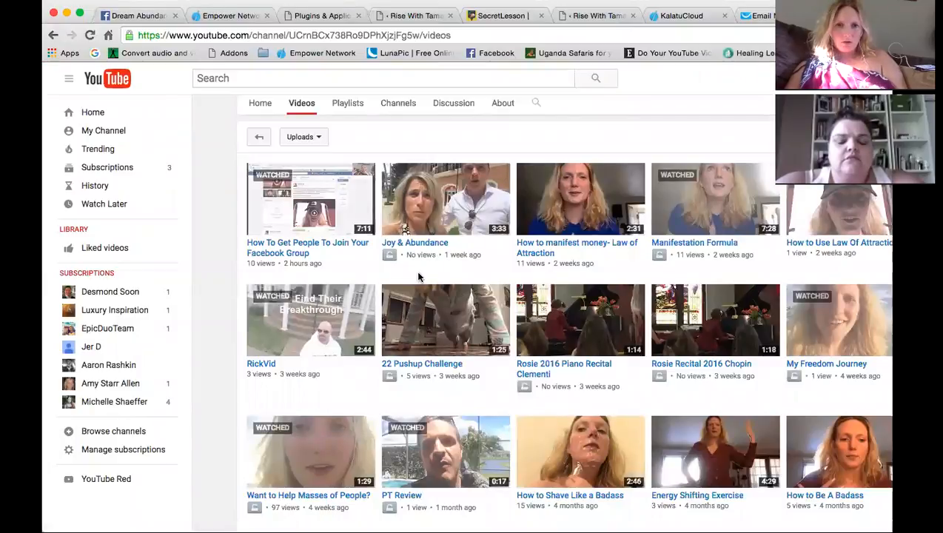
Open the 'How to manifest money- Law of Attraction' video from the channel's list
{"action": "right_click", "coordinate": [322, 244]}
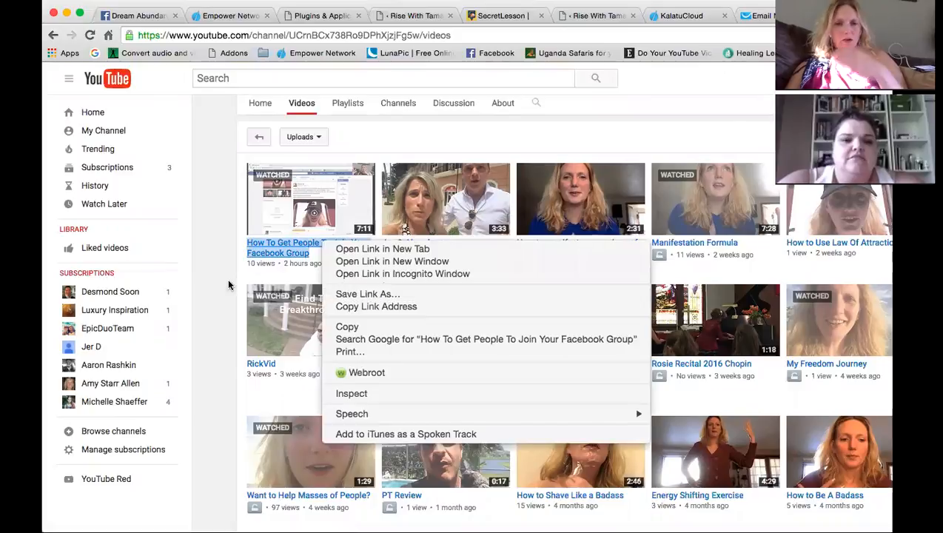
{"action": "left_click", "coordinate": [385, 252]}
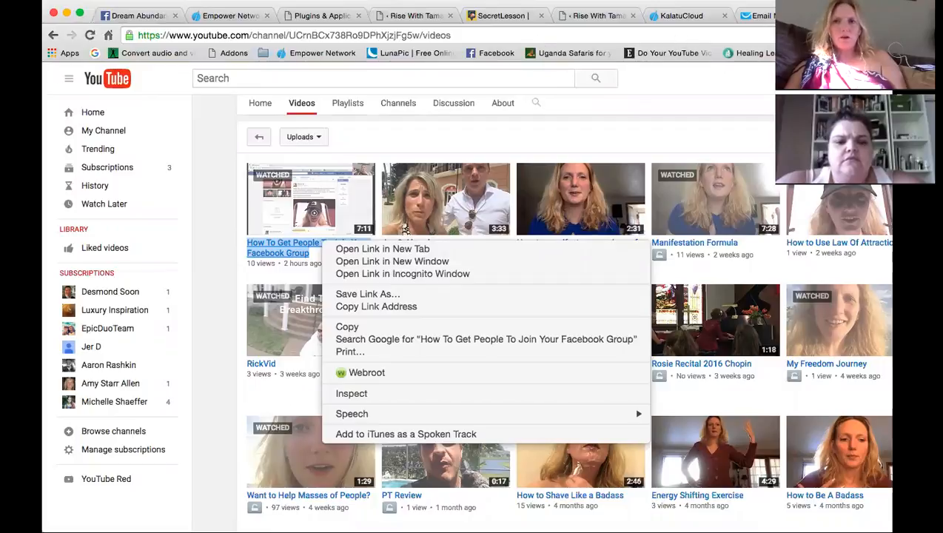
{"action": "left_click", "coordinate": [589, 185]}
{"action": "left_click", "coordinate": [576, 242]}
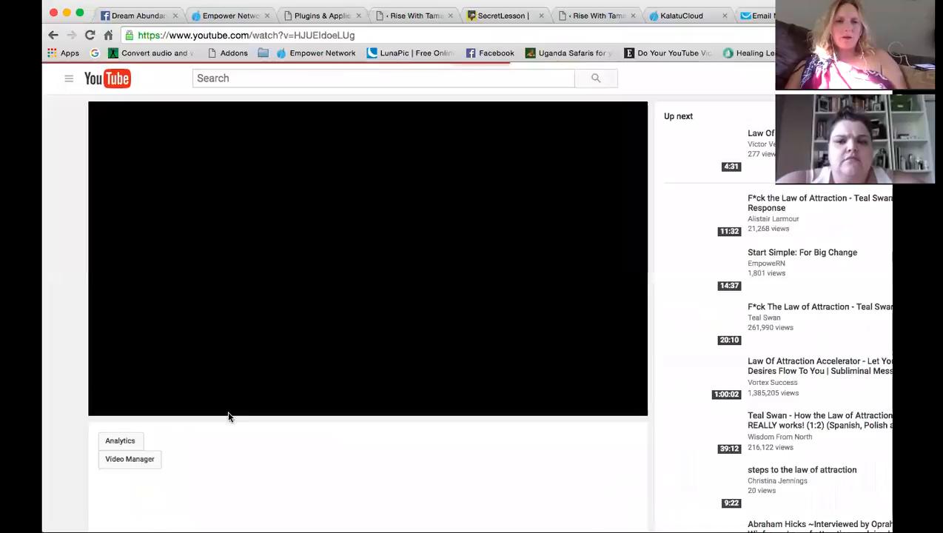
{"action": "scroll", "coordinate": [205, 448], "scroll_direction": "down", "scroll_amount": 3}
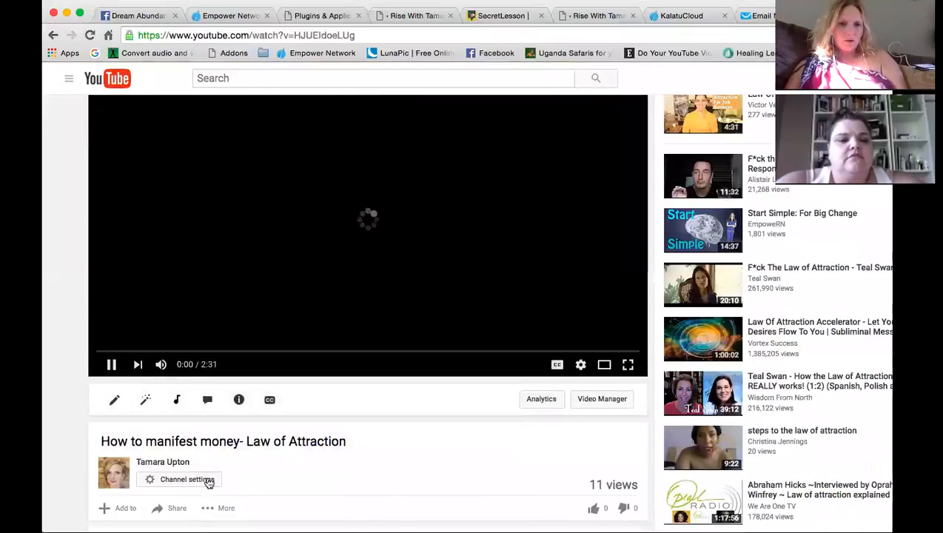
{"action": "left_click", "coordinate": [172, 466]}
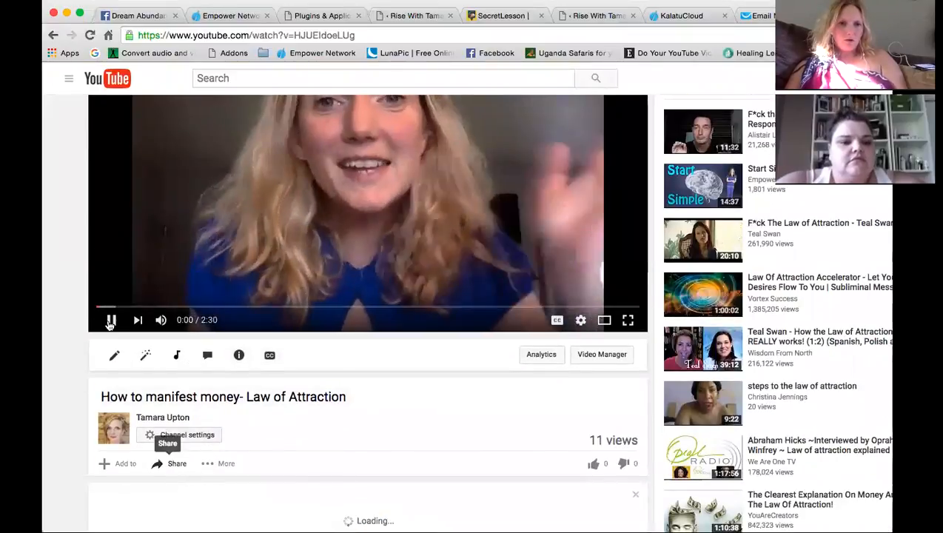
{"action": "key", "text": "k"}
{"action": "scroll", "coordinate": [299, 444], "scroll_direction": "down", "scroll_amount": 2}
{"action": "scroll", "coordinate": [299, 460], "scroll_direction": "down", "scroll_amount": 1}
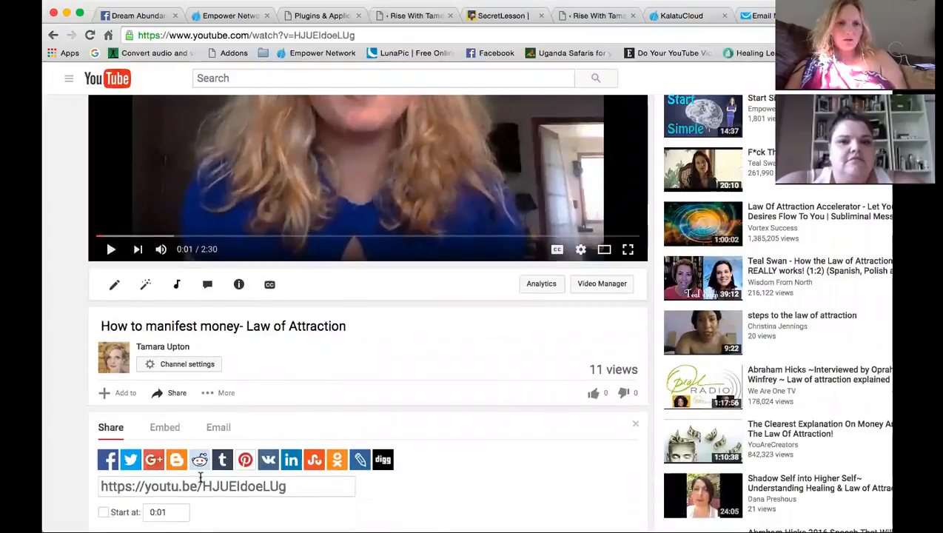
{"action": "left_click", "coordinate": [202, 486]}
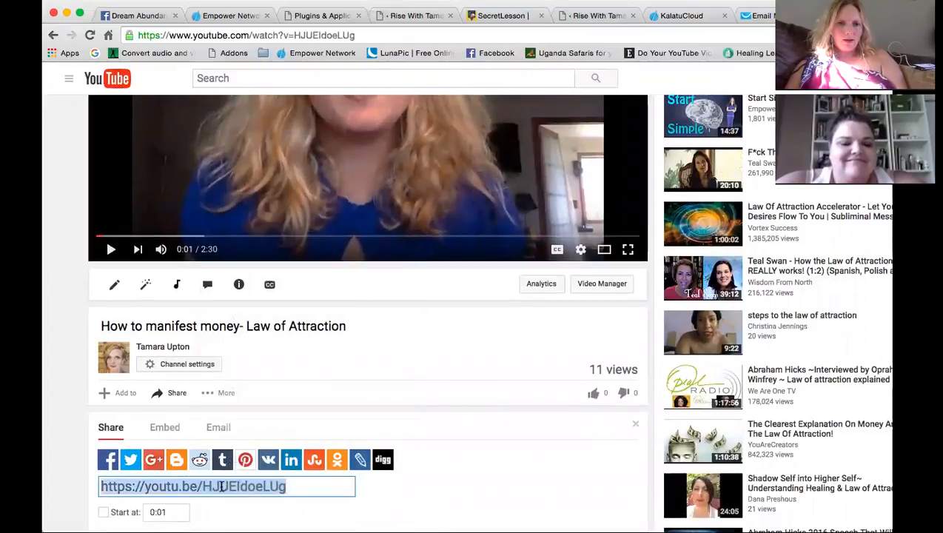
{"action": "right_click", "coordinate": [223, 488]}
{"action": "left_click", "coordinate": [249, 317]}
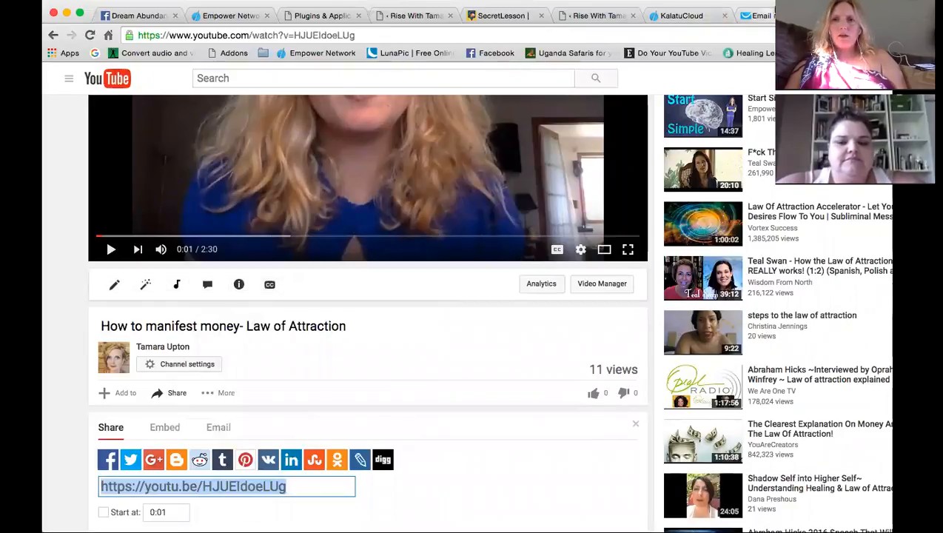
{"action": "left_click", "coordinate": [585, 16]}
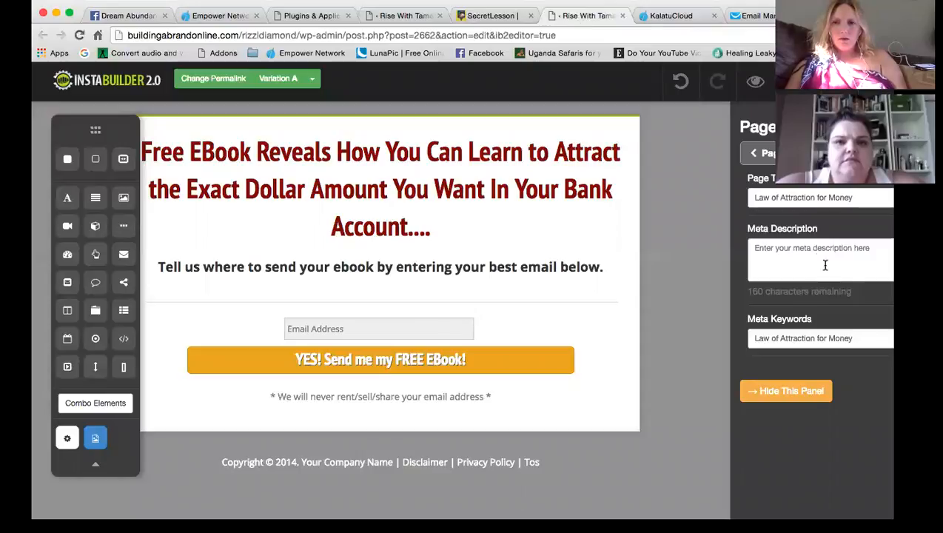
{"action": "left_click", "coordinate": [422, 15]}
{"action": "triple_click", "coordinate": [803, 228]}
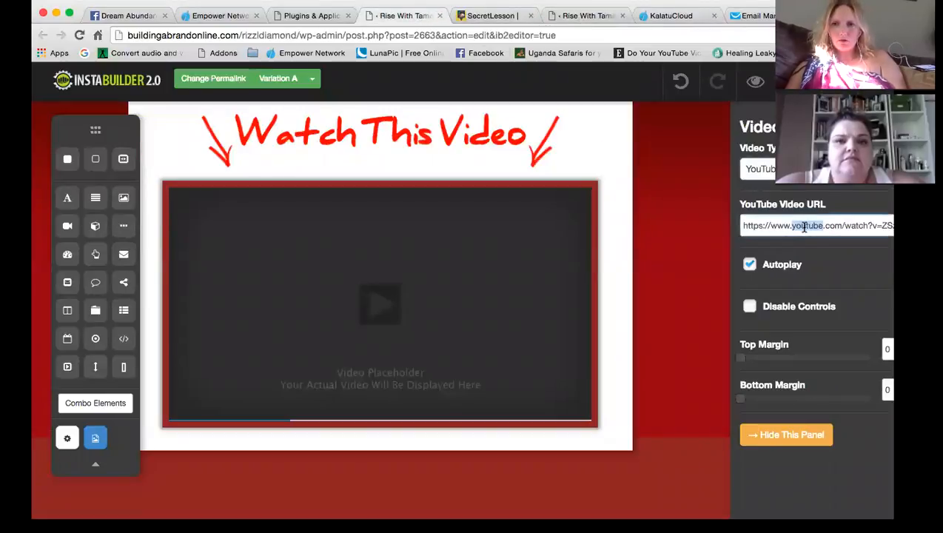
{"action": "key", "text": "super+v"}
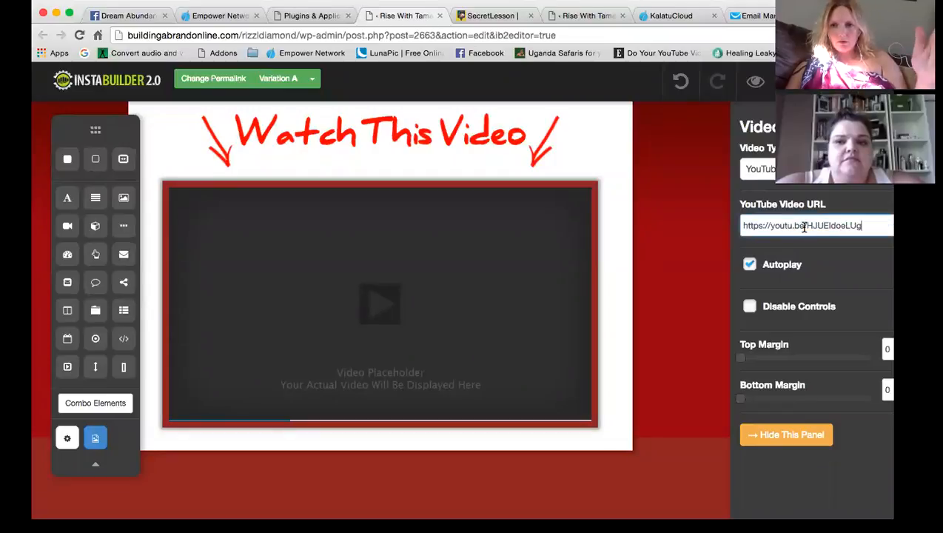
{"action": "left_click", "coordinate": [749, 266]}
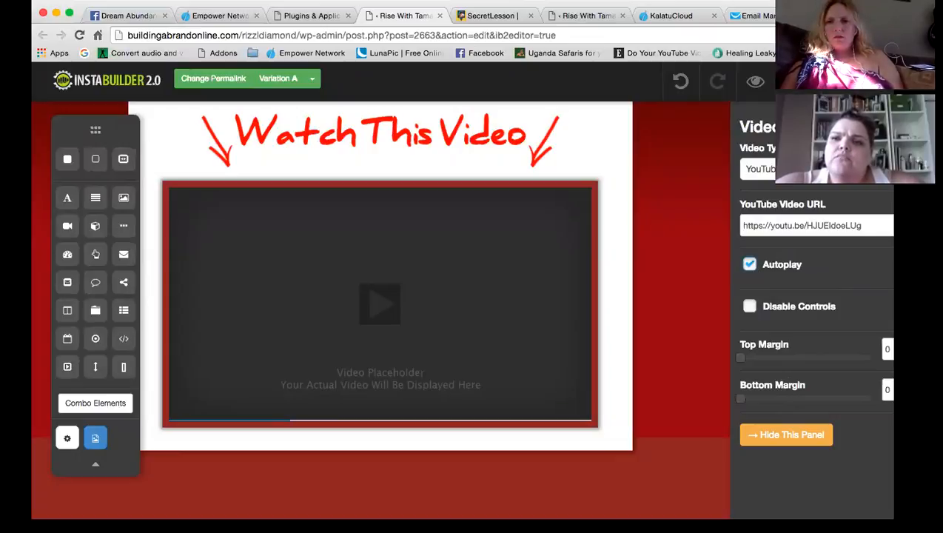
Save the Watch This Video page and hide the video settings panel
{"action": "left_click", "coordinate": [797, 82]}
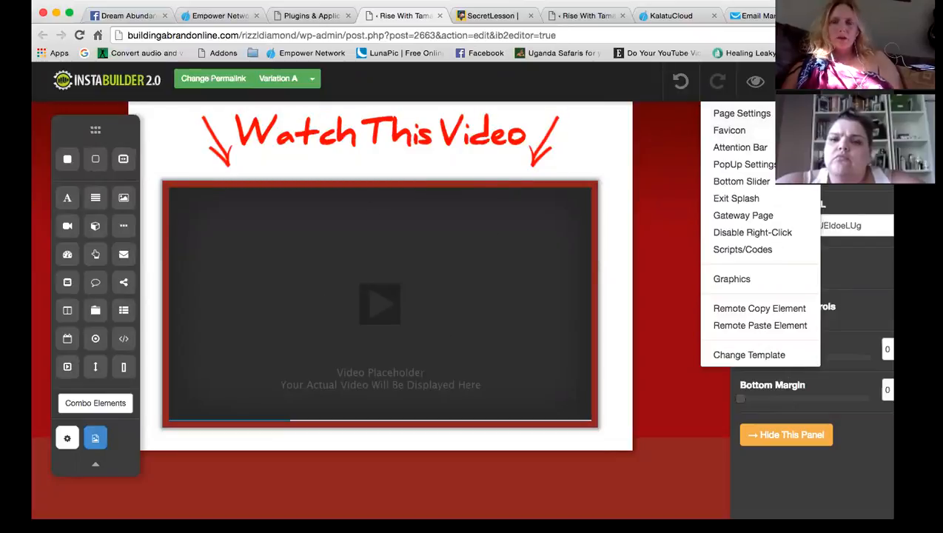
{"action": "left_click", "coordinate": [848, 82]}
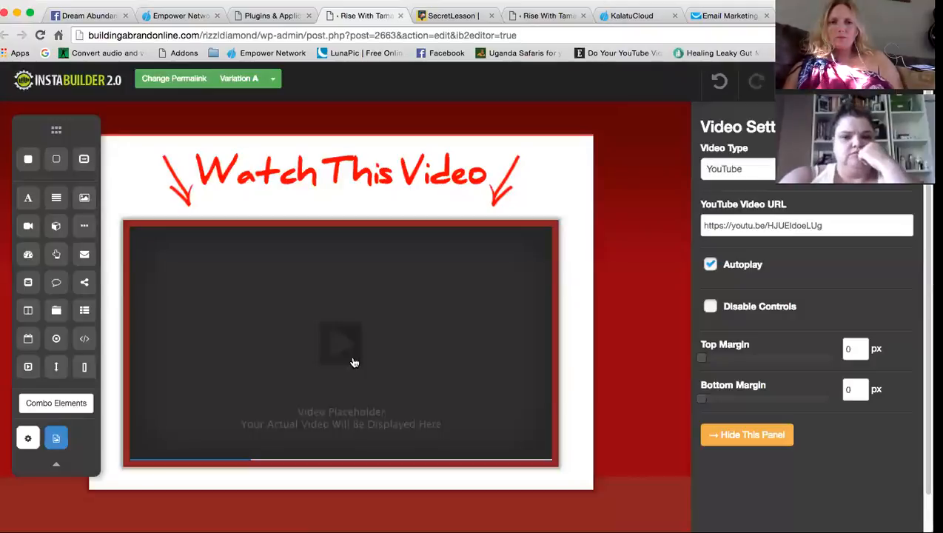
{"action": "left_click", "coordinate": [794, 80]}
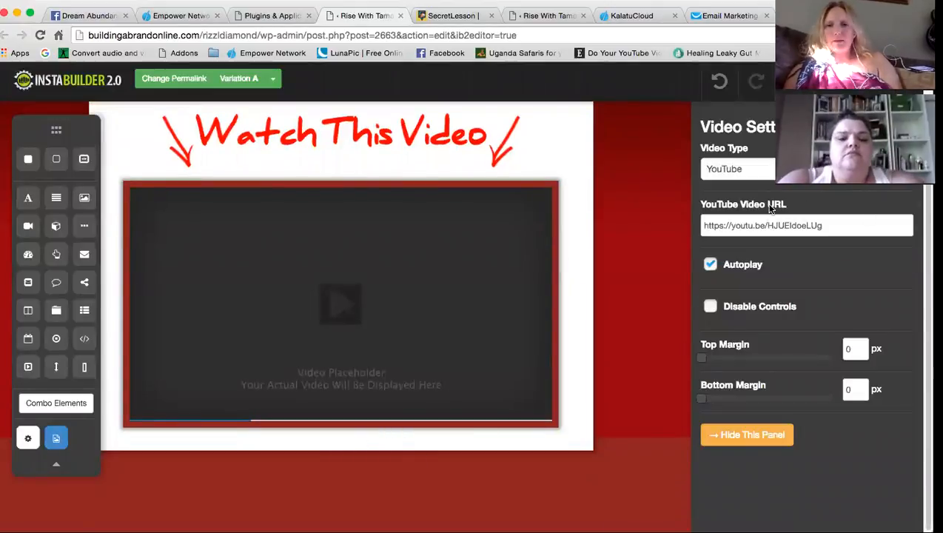
{"action": "left_click", "coordinate": [747, 435]}
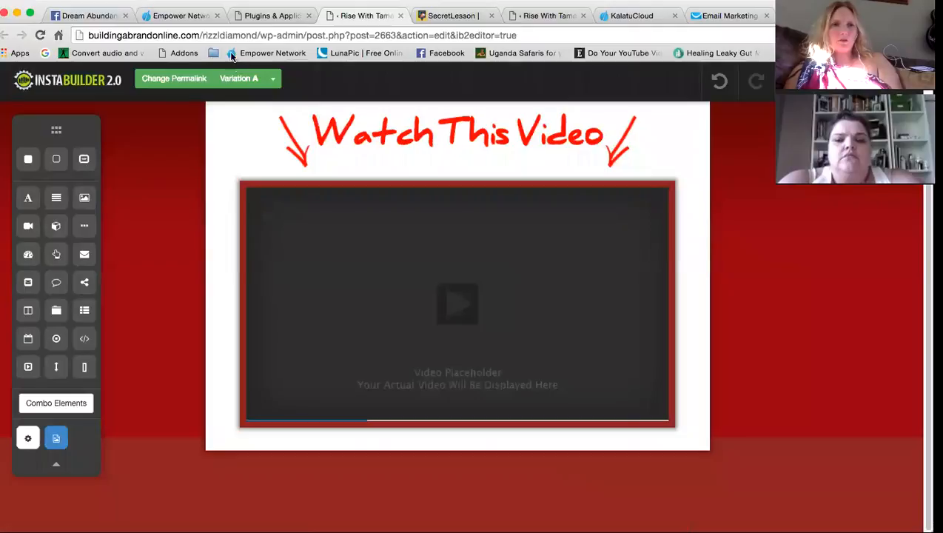
Open the 'Tell Me About You' survey from the Secret Lesson page's APPLY NOW button
{"action": "left_click", "coordinate": [448, 16]}
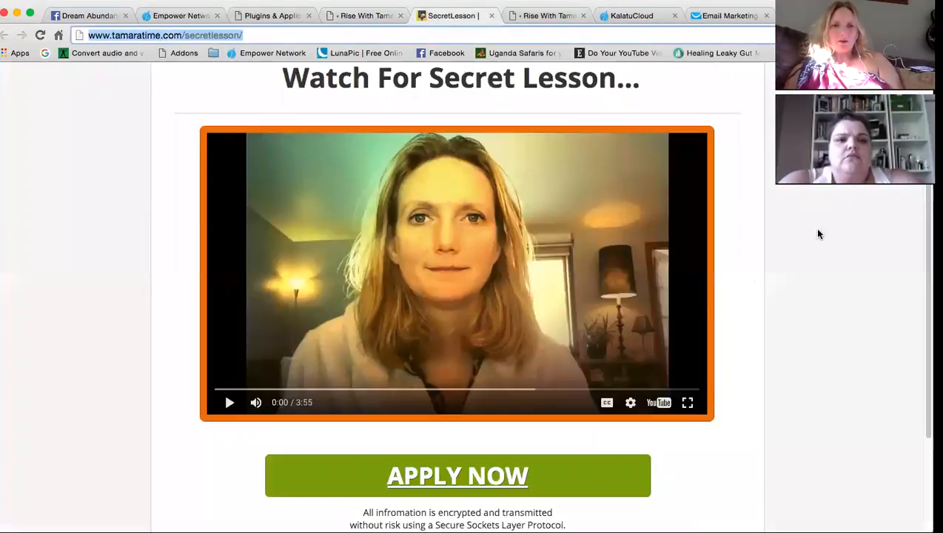
{"action": "scroll", "coordinate": [783, 333], "scroll_direction": "down", "scroll_amount": 3}
{"action": "scroll", "coordinate": [783, 335], "scroll_direction": "up", "scroll_amount": 5}
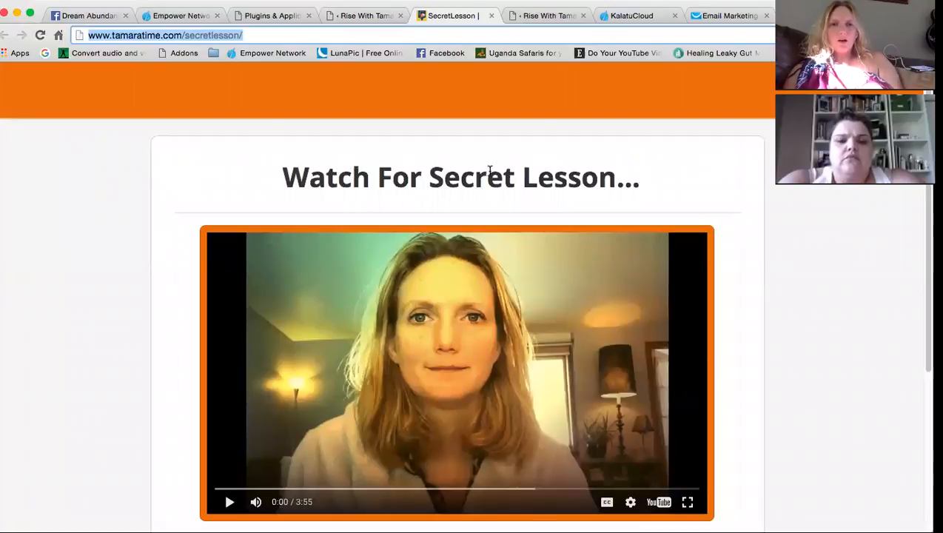
{"action": "scroll", "coordinate": [600, 225], "scroll_direction": "down", "scroll_amount": 3}
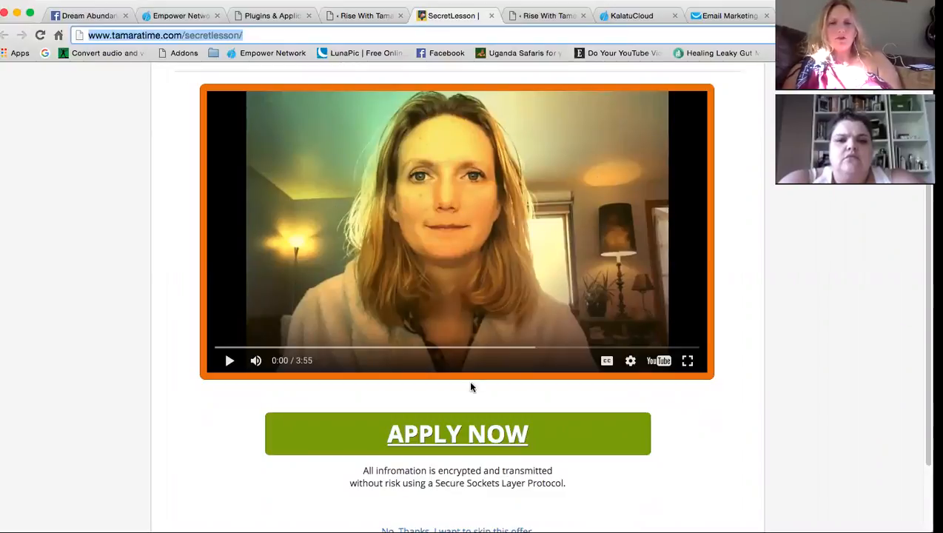
{"action": "left_click", "coordinate": [477, 431]}
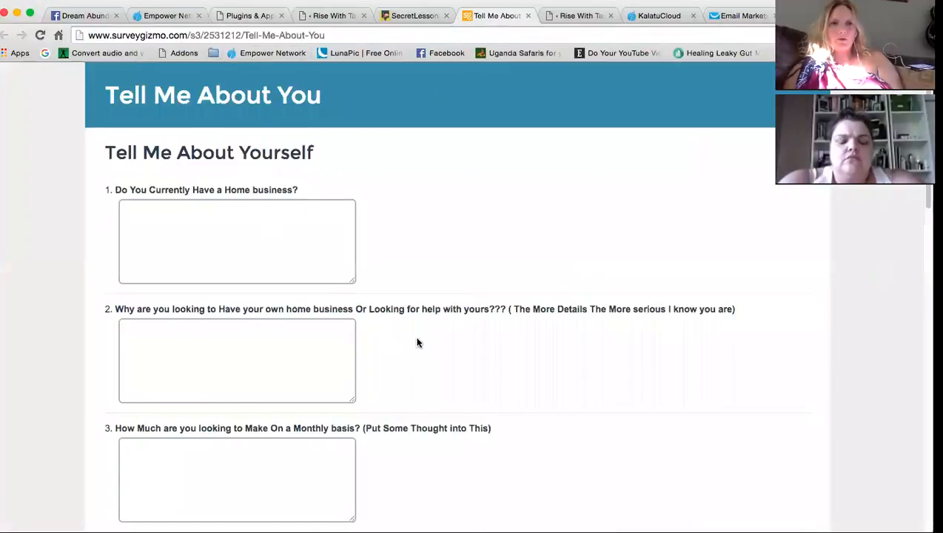
Review the survey down to its Submit button, then return to the InstaBuilder editor
{"action": "scroll", "coordinate": [418, 342], "scroll_direction": "down", "scroll_amount": 15}
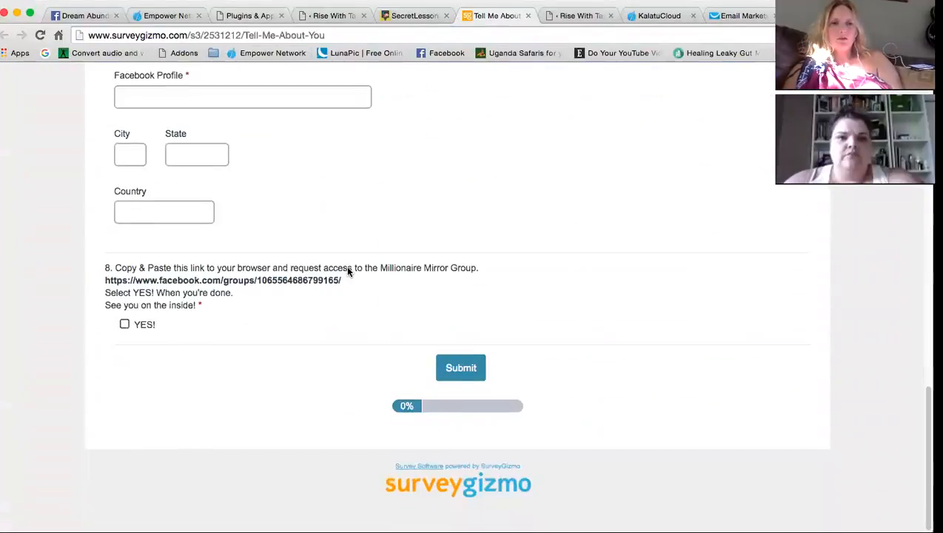
{"action": "scroll", "coordinate": [348, 271], "scroll_direction": "up", "scroll_amount": 2}
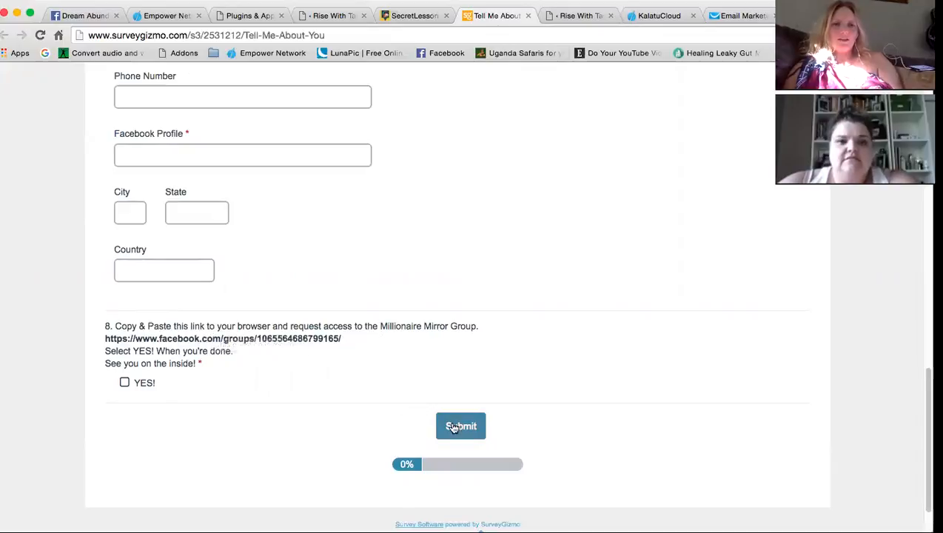
{"action": "scroll", "coordinate": [470, 309], "scroll_direction": "up", "scroll_amount": 15}
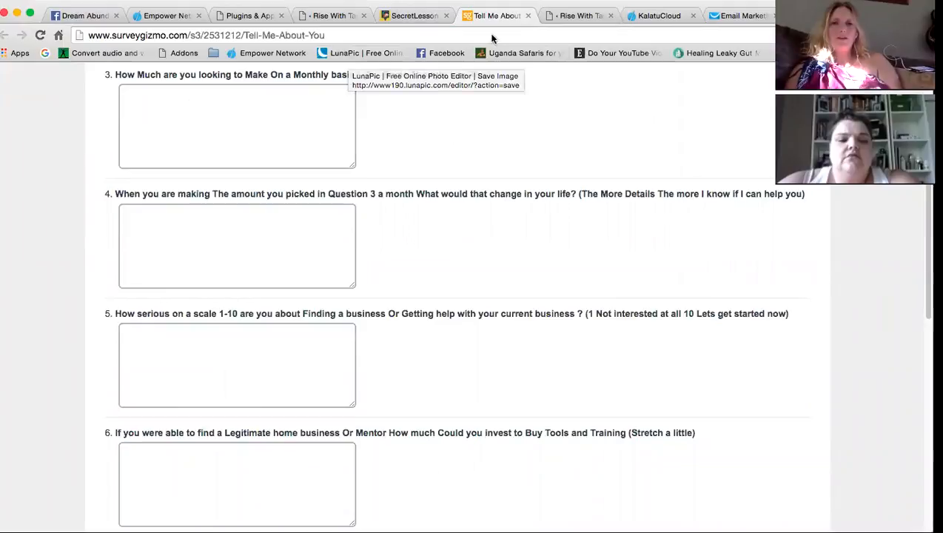
{"action": "scroll", "coordinate": [479, 222], "scroll_direction": "up", "scroll_amount": 3}
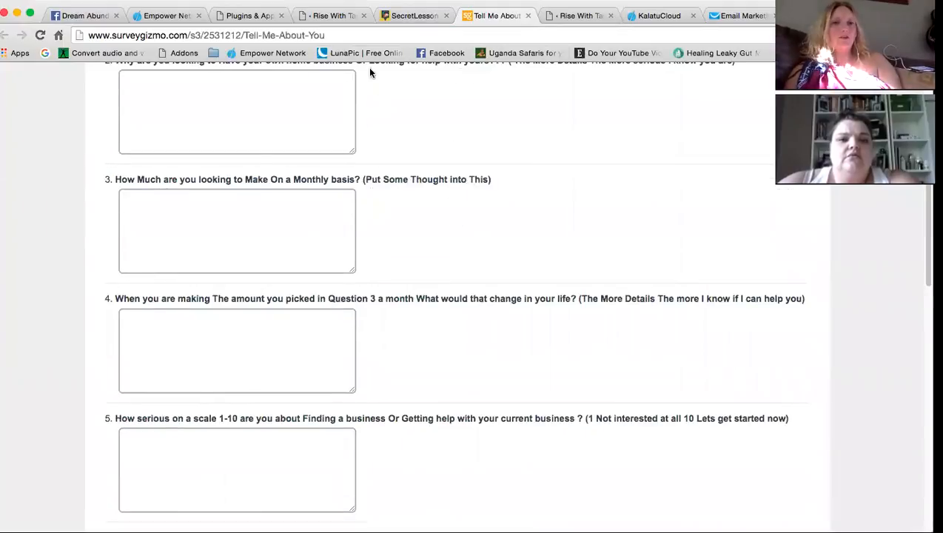
{"action": "scroll", "coordinate": [505, 327], "scroll_direction": "up", "scroll_amount": 7}
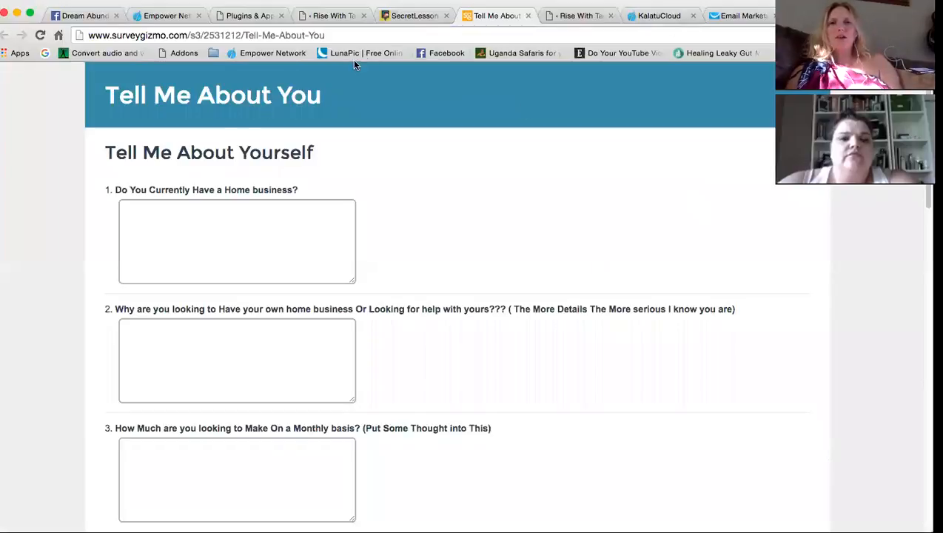
{"action": "left_click", "coordinate": [326, 18]}
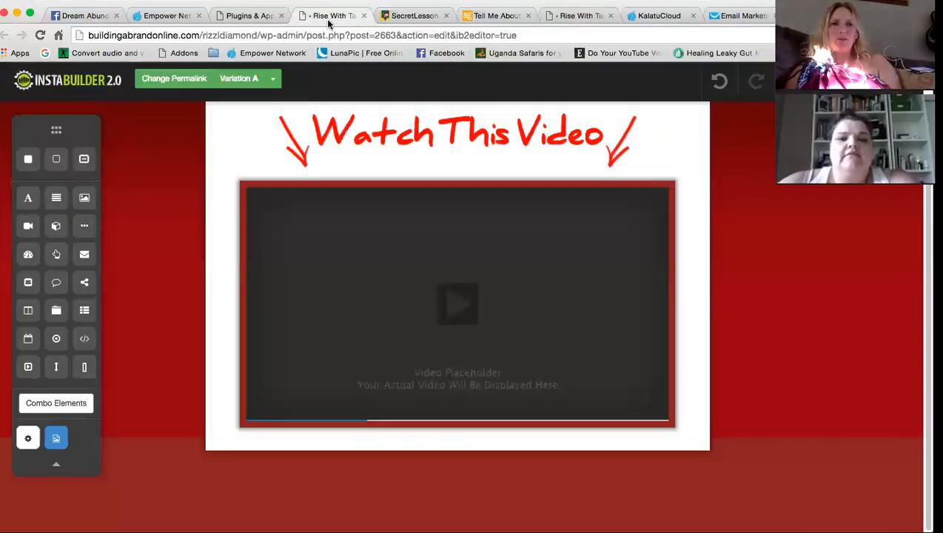
Review the Secret Lesson page, then close it and the survey tab
{"action": "left_click", "coordinate": [407, 20]}
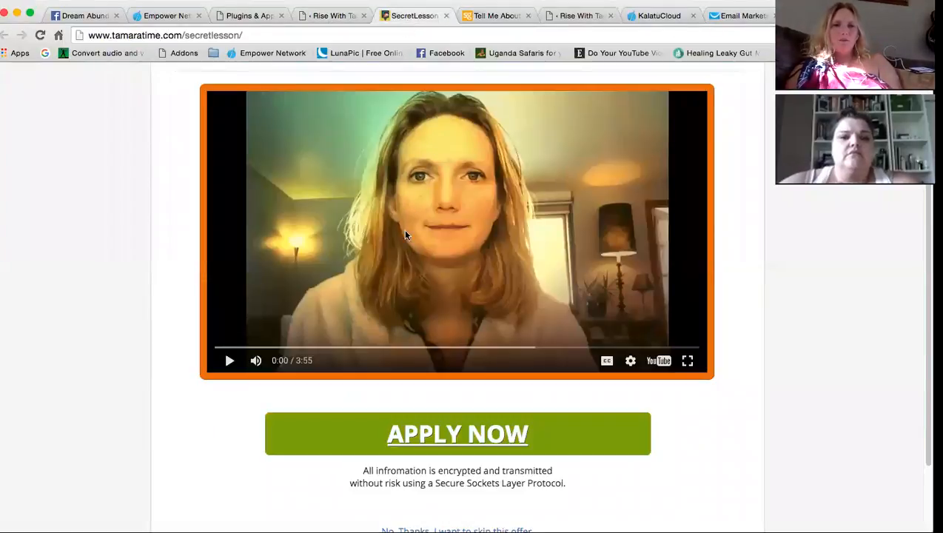
{"action": "scroll", "coordinate": [402, 229], "scroll_direction": "up", "scroll_amount": 4}
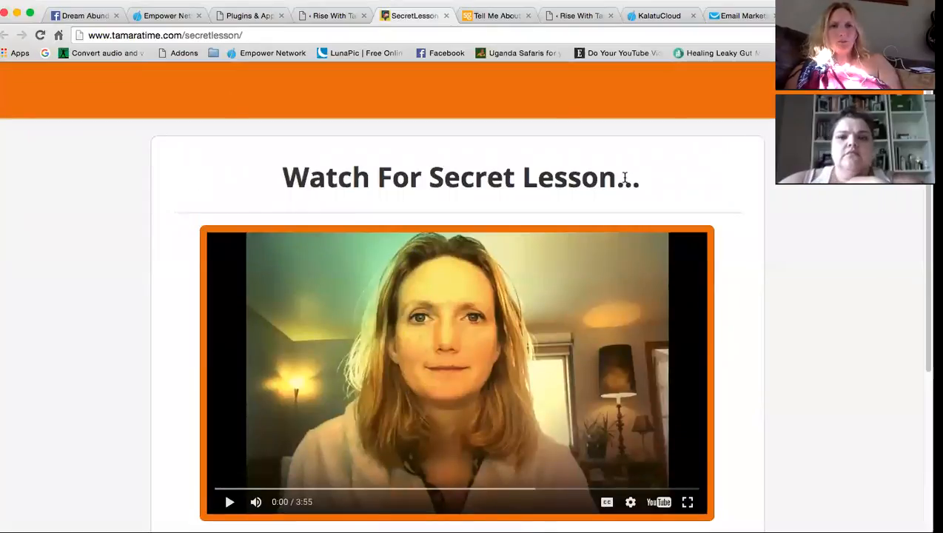
{"action": "scroll", "coordinate": [538, 204], "scroll_direction": "down", "scroll_amount": 4}
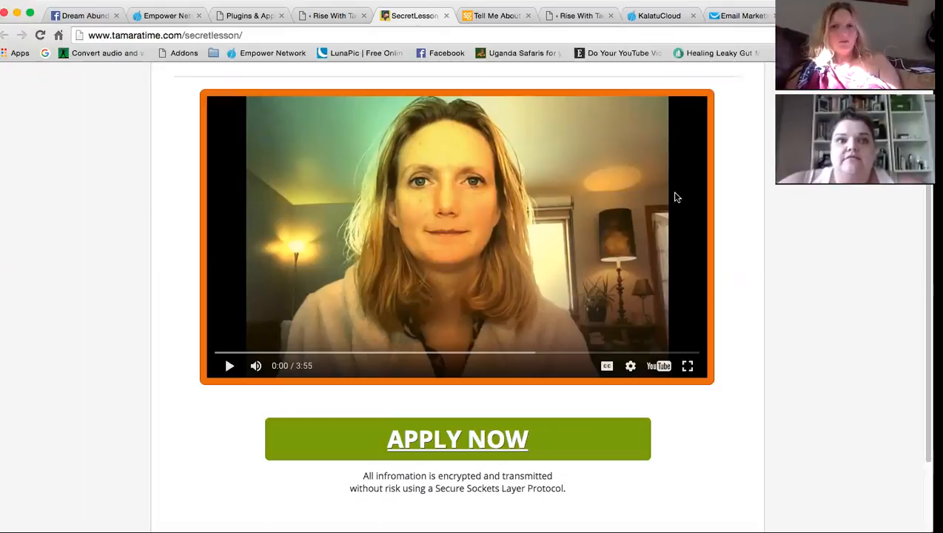
{"action": "left_click", "coordinate": [446, 16]}
{"action": "left_click", "coordinate": [446, 16]}
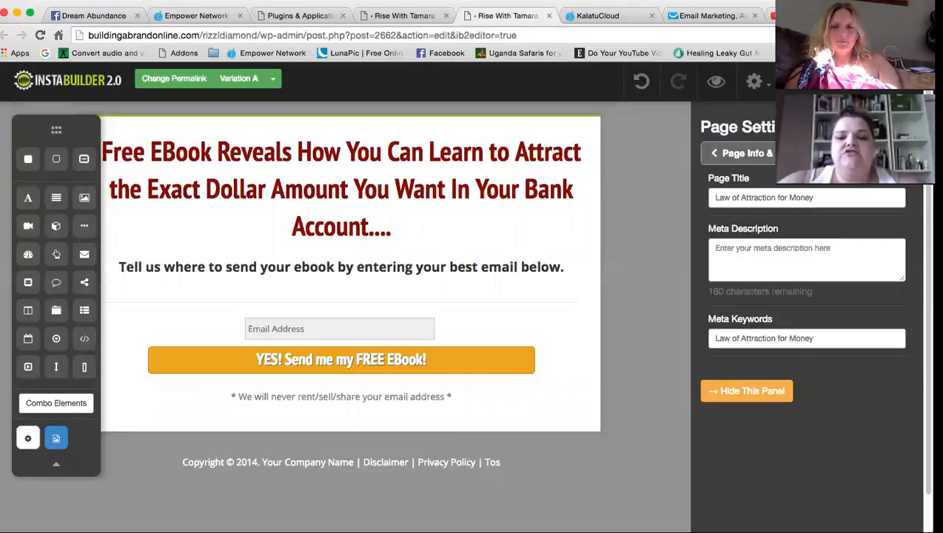
Hide the Page Settings panel and scroll the squeeze page canvas
{"action": "left_click", "coordinate": [746, 391]}
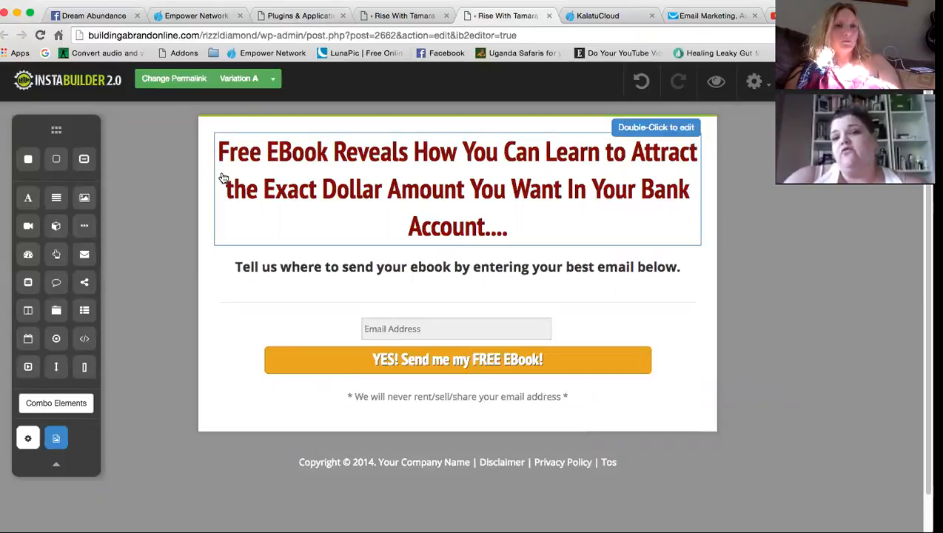
{"action": "scroll", "coordinate": [220, 334], "scroll_direction": "down", "scroll_amount": 1}
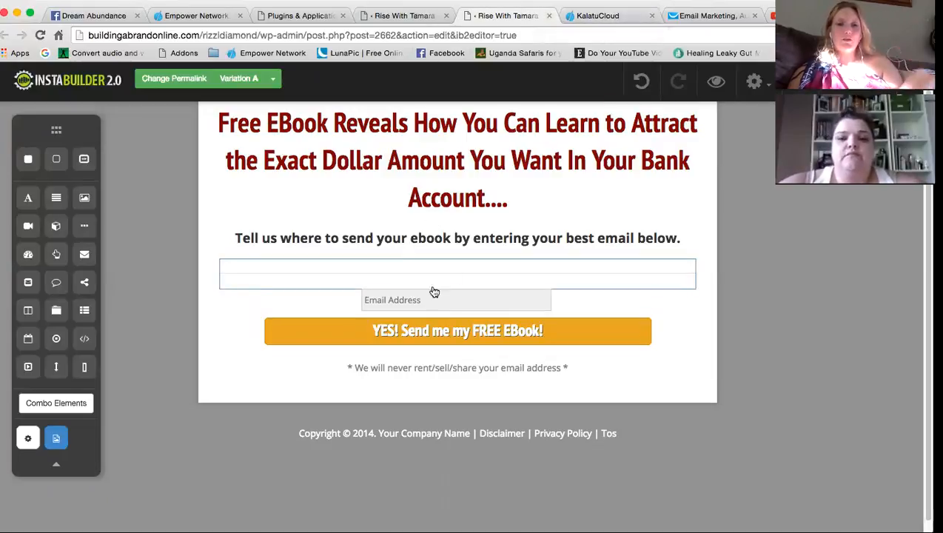
Select the opt-in form and expand its Opt-In Form code section
{"action": "left_click", "coordinate": [547, 339]}
{"action": "left_click", "coordinate": [534, 361]}
{"action": "left_click", "coordinate": [750, 153]}
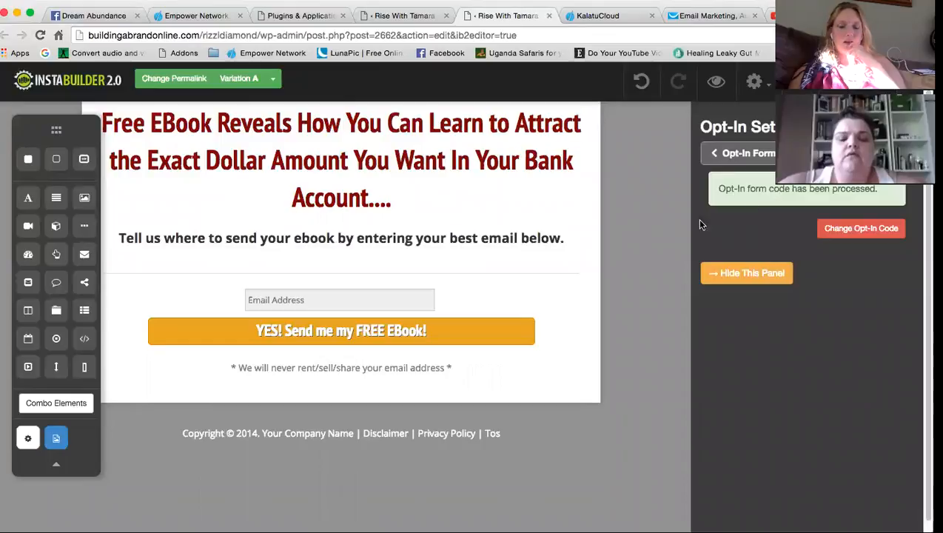